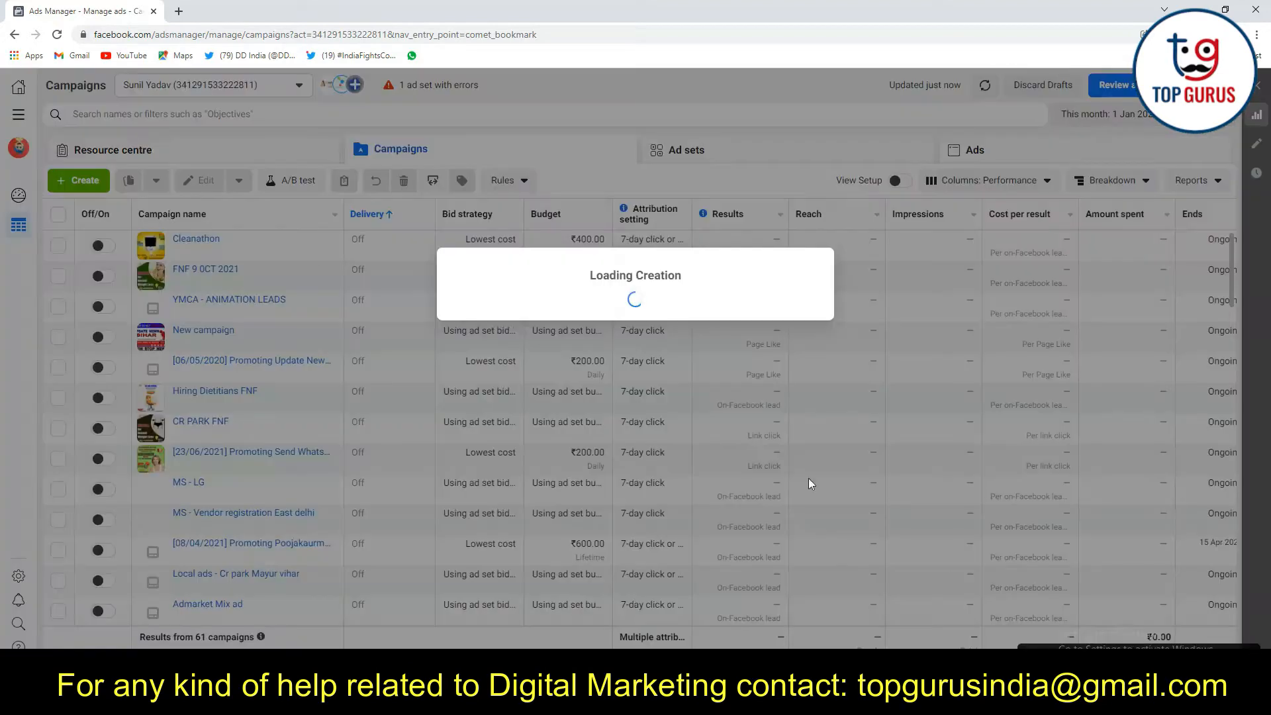
Create a new campaign with the Engagement objective and the Post Engagement type
left_click(622, 306)
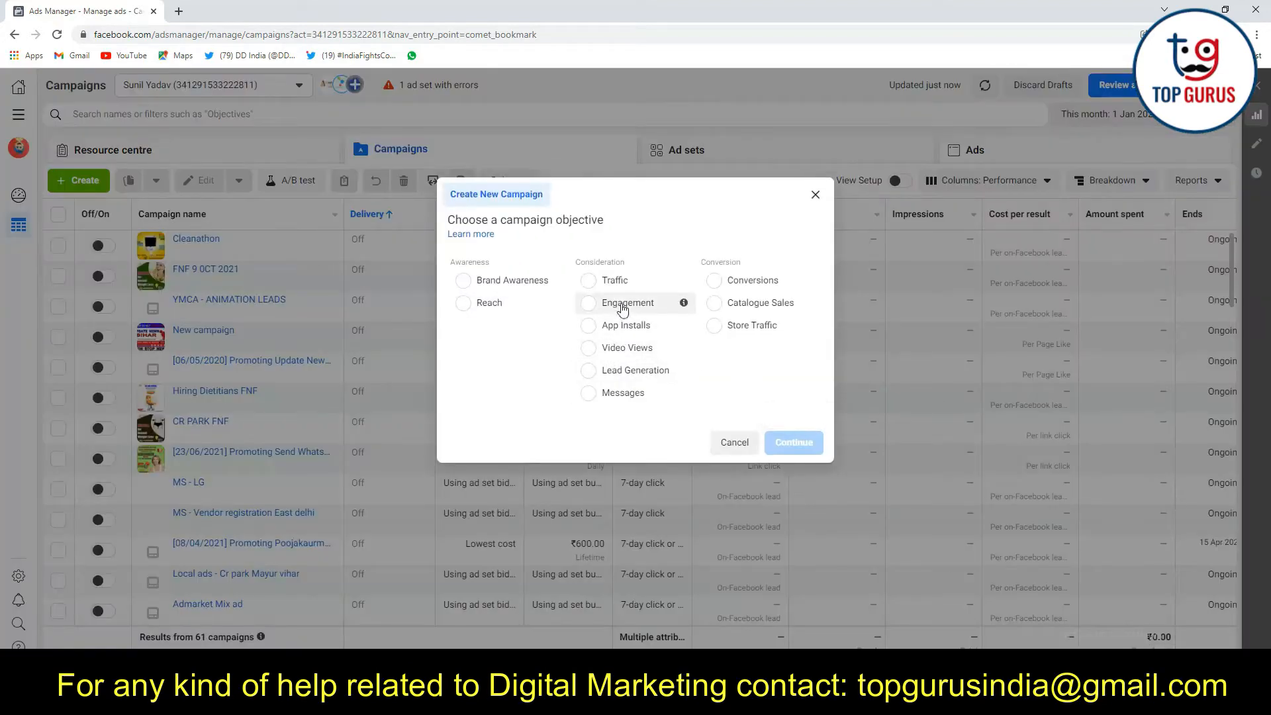
scroll(533, 434, "down", 1)
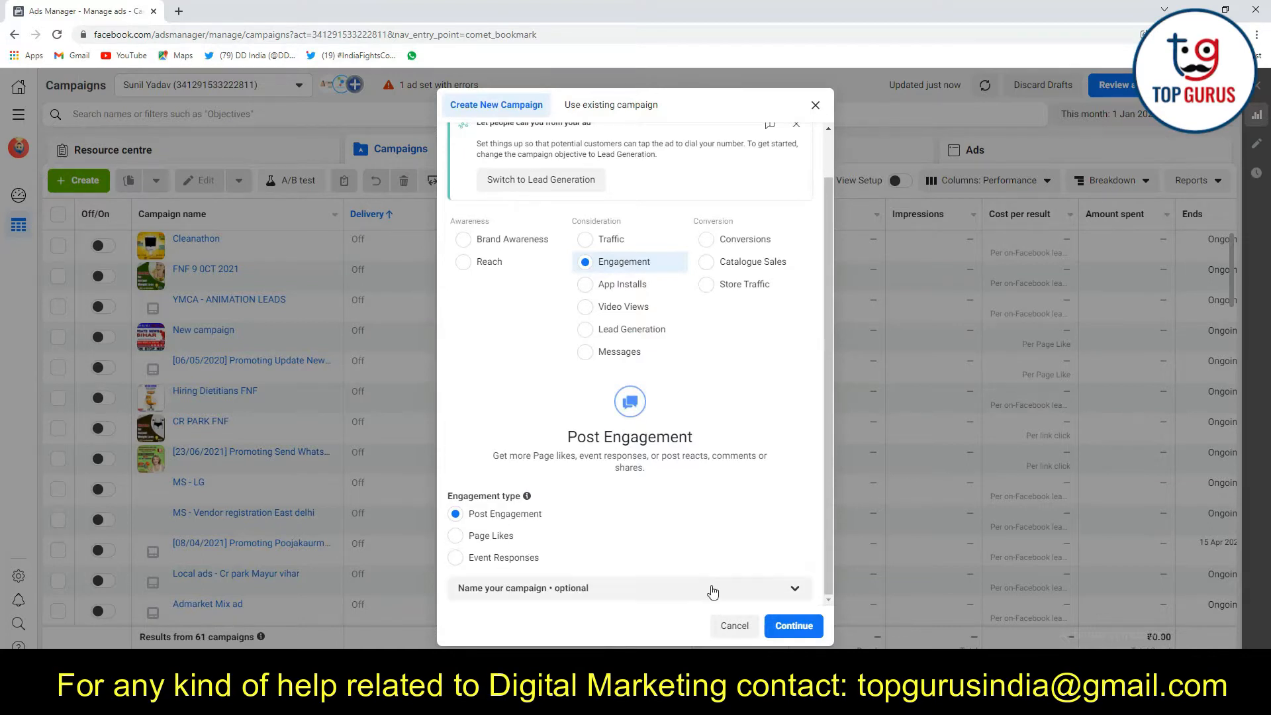
left_click(794, 626)
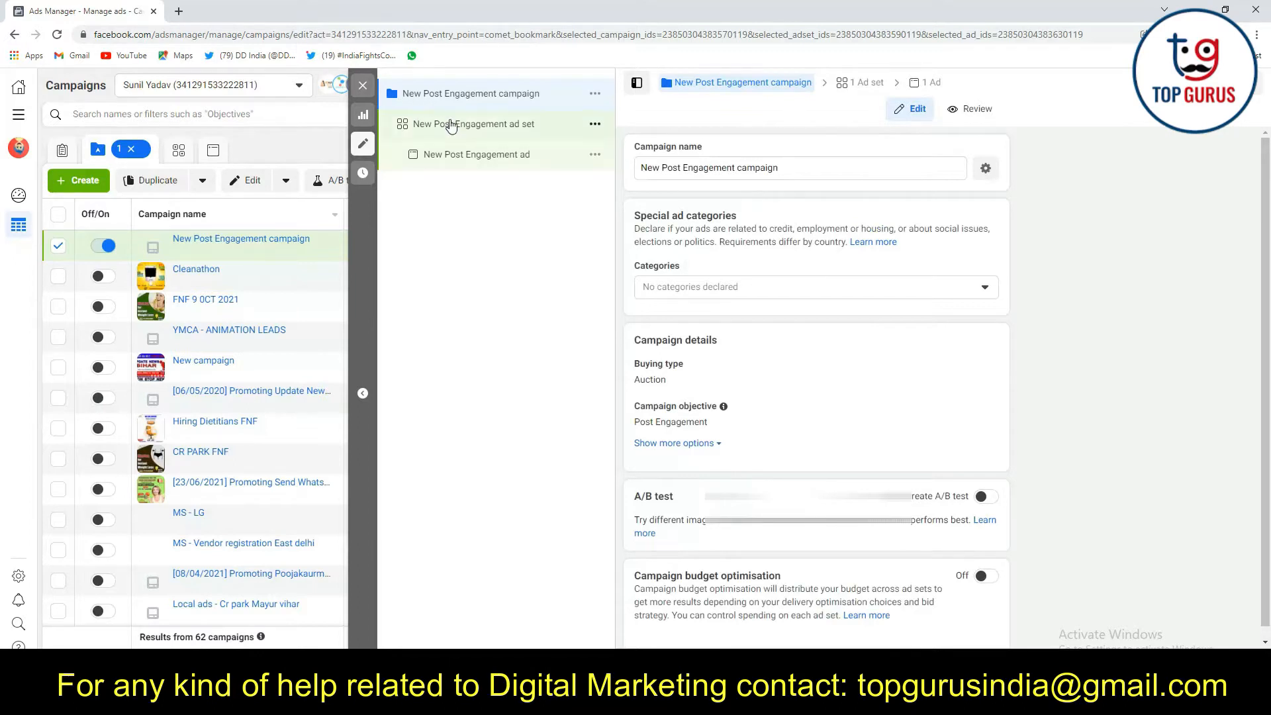
Rename the campaign as "fit fnf"
left_click_drag(800, 164, 601, 175)
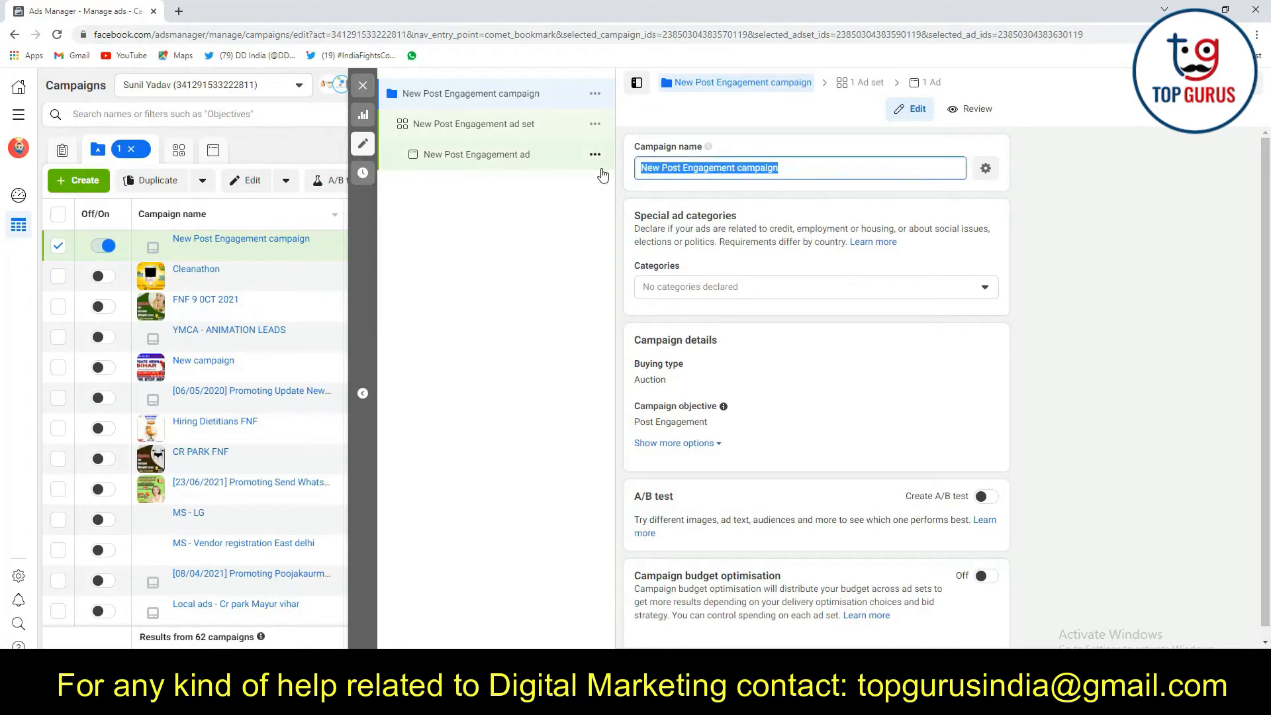
key("BackSpace")
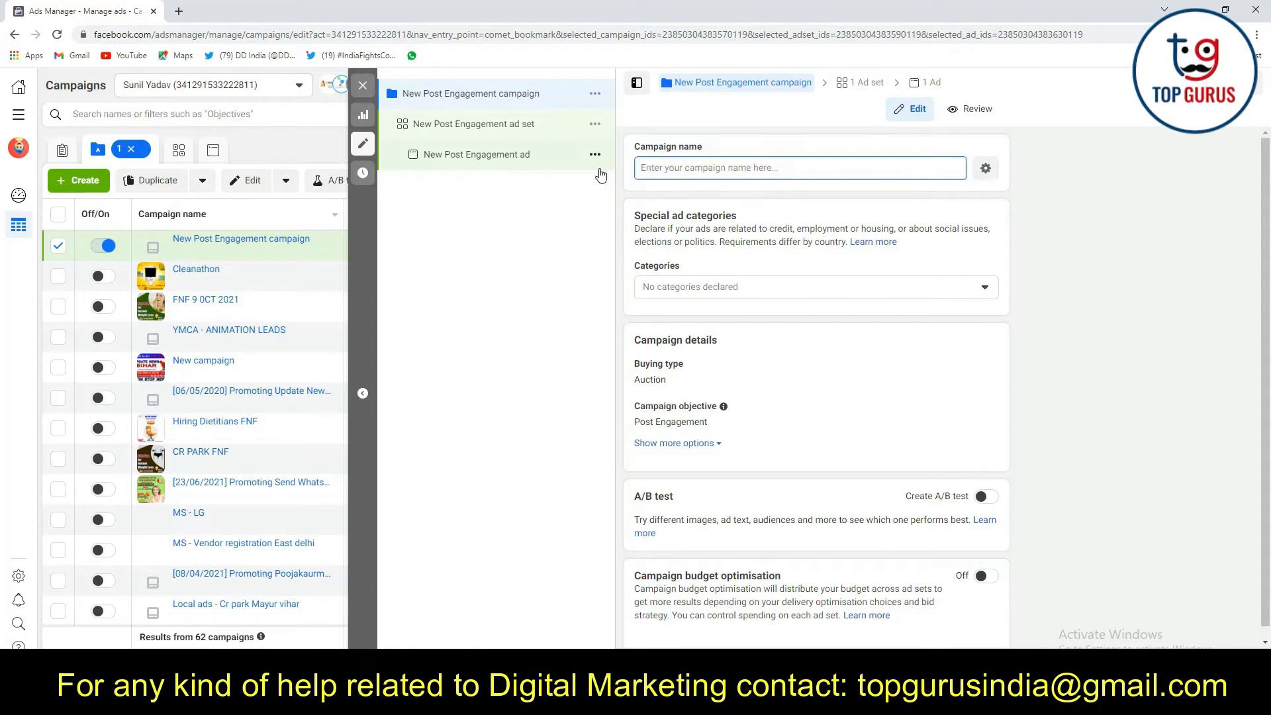
type("fit")
type("fnf")
left_click(1118, 186)
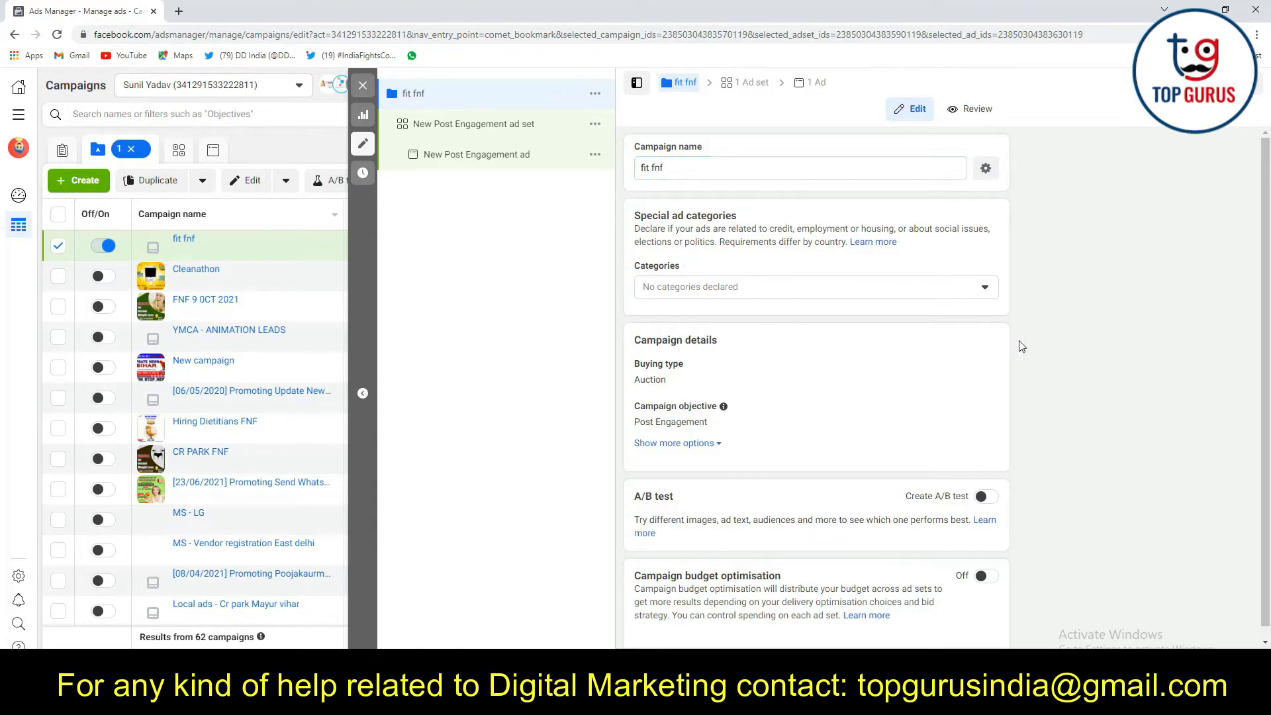
Expand the campaign details options and turn on campaign budget optimisation, keeping Daily budget as the budget type
scroll(1136, 297, "down", 1)
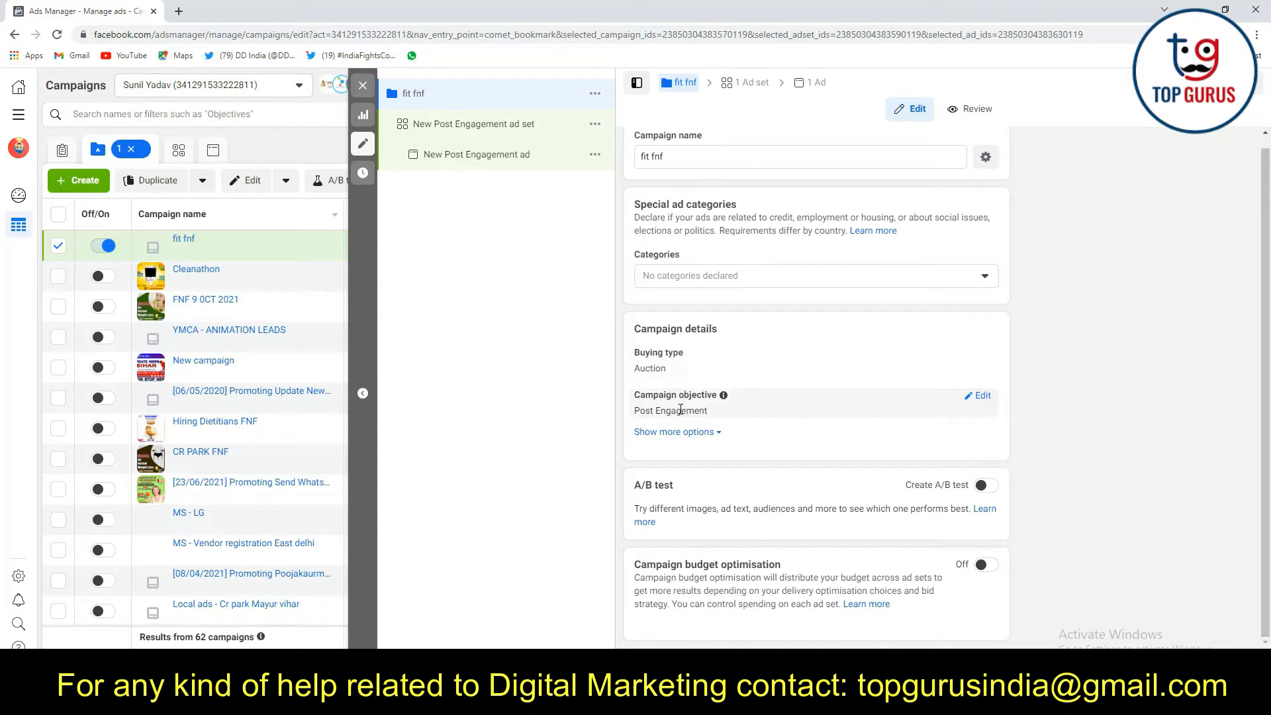
left_click(701, 433)
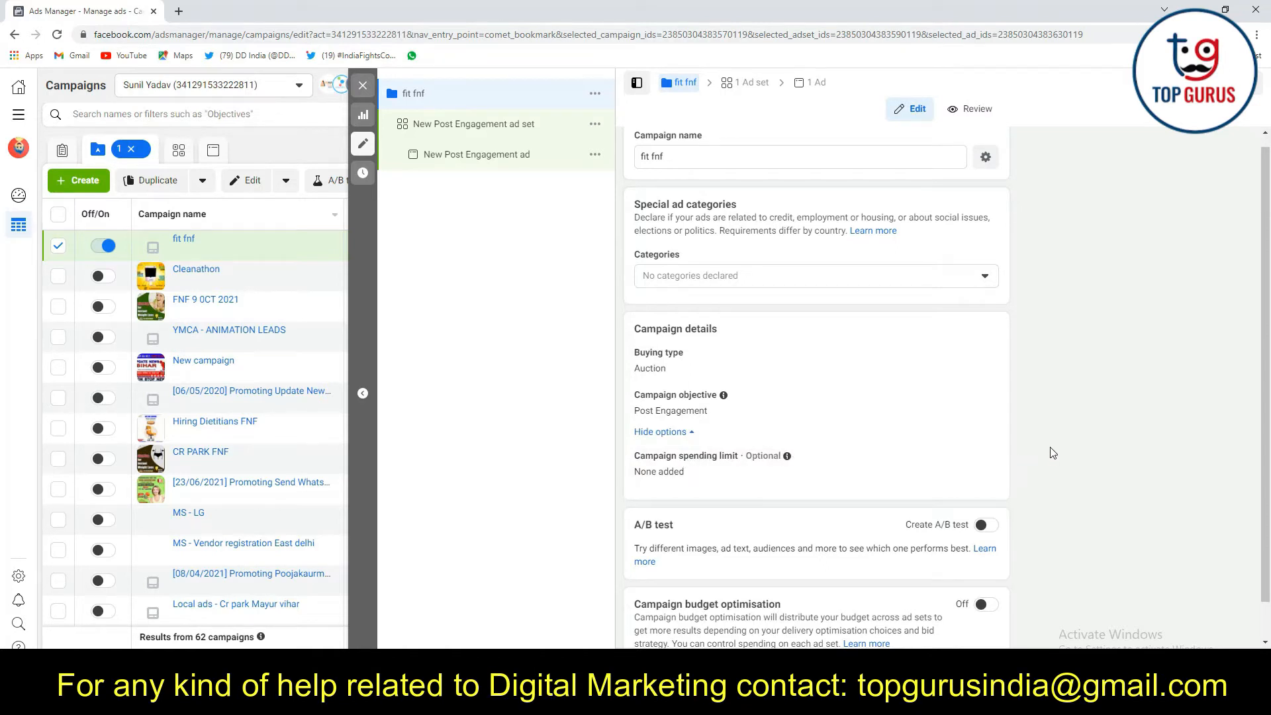
scroll(1071, 396, "down", 1)
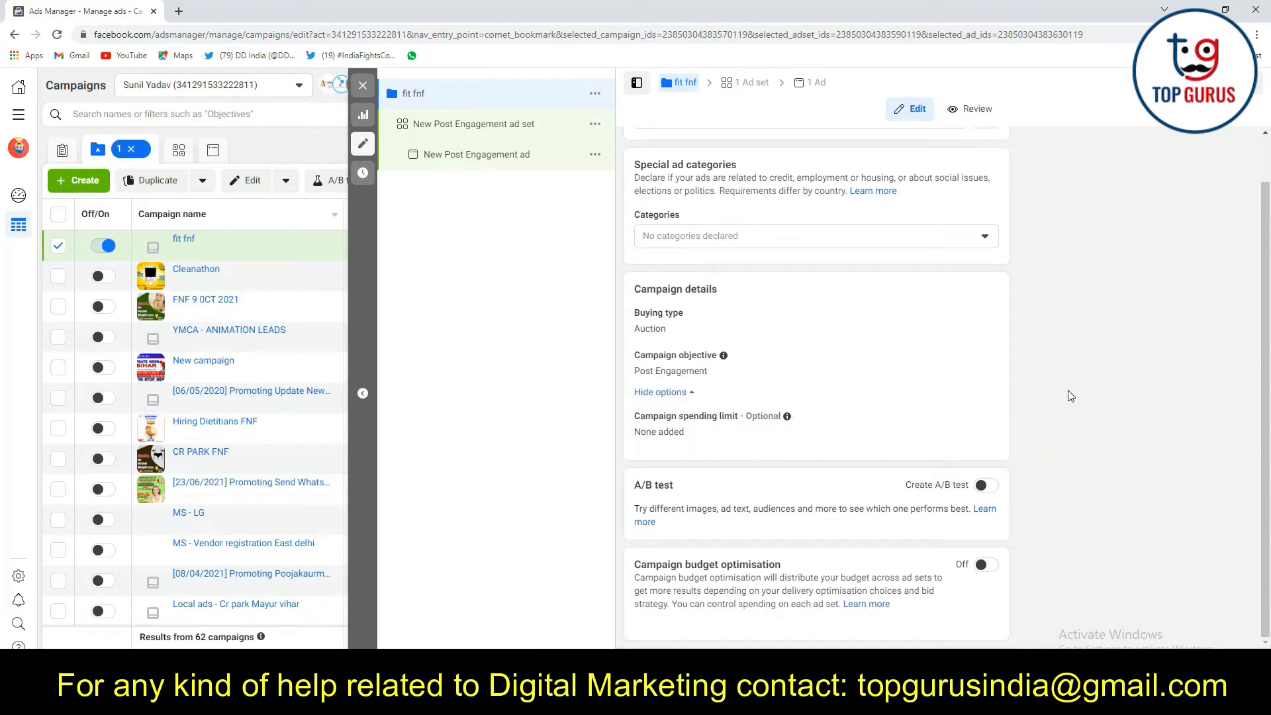
left_click(985, 568)
scroll(1053, 433, "down", 2)
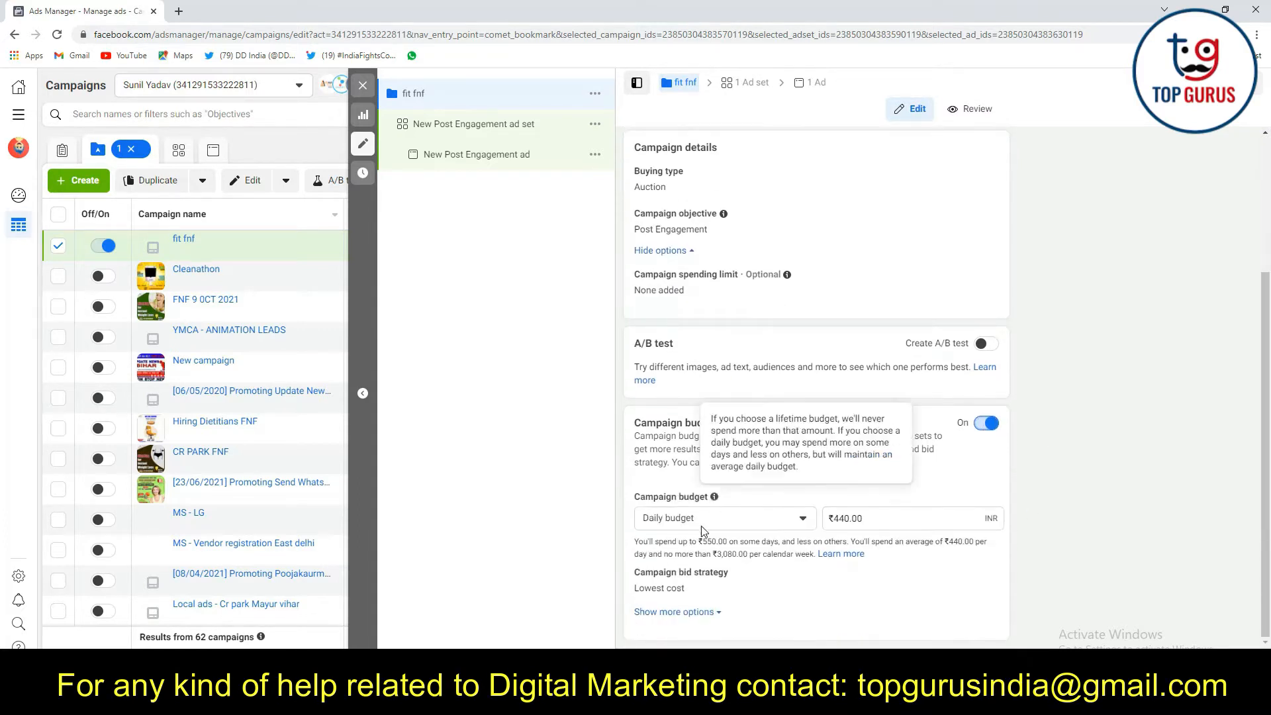
left_click(788, 522)
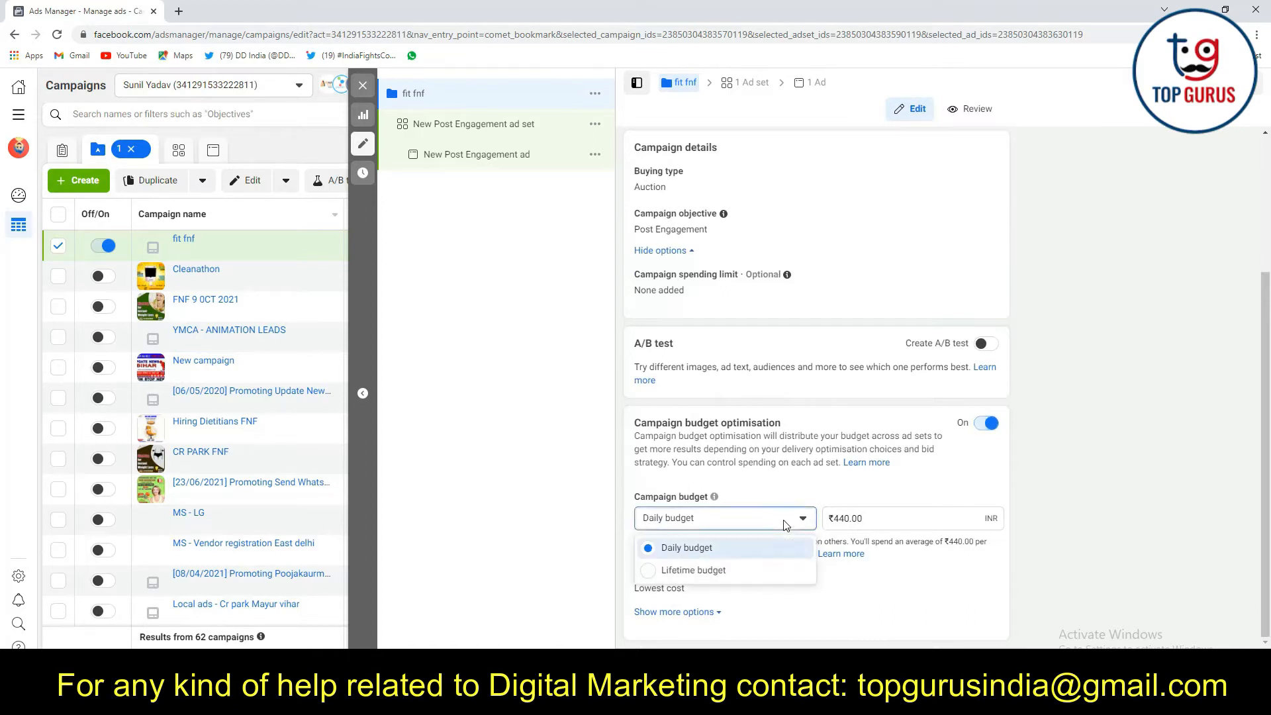
left_click(877, 500)
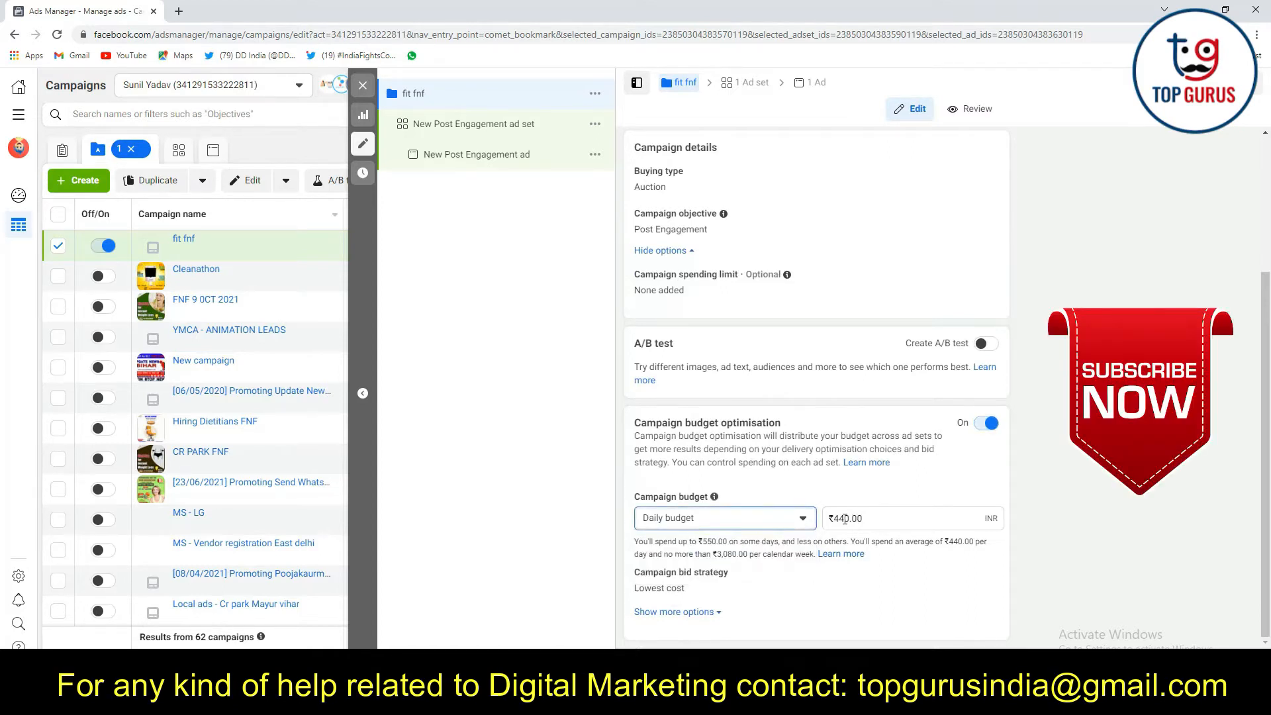
Set the campaign's daily budget to ₹200
left_click(848, 520)
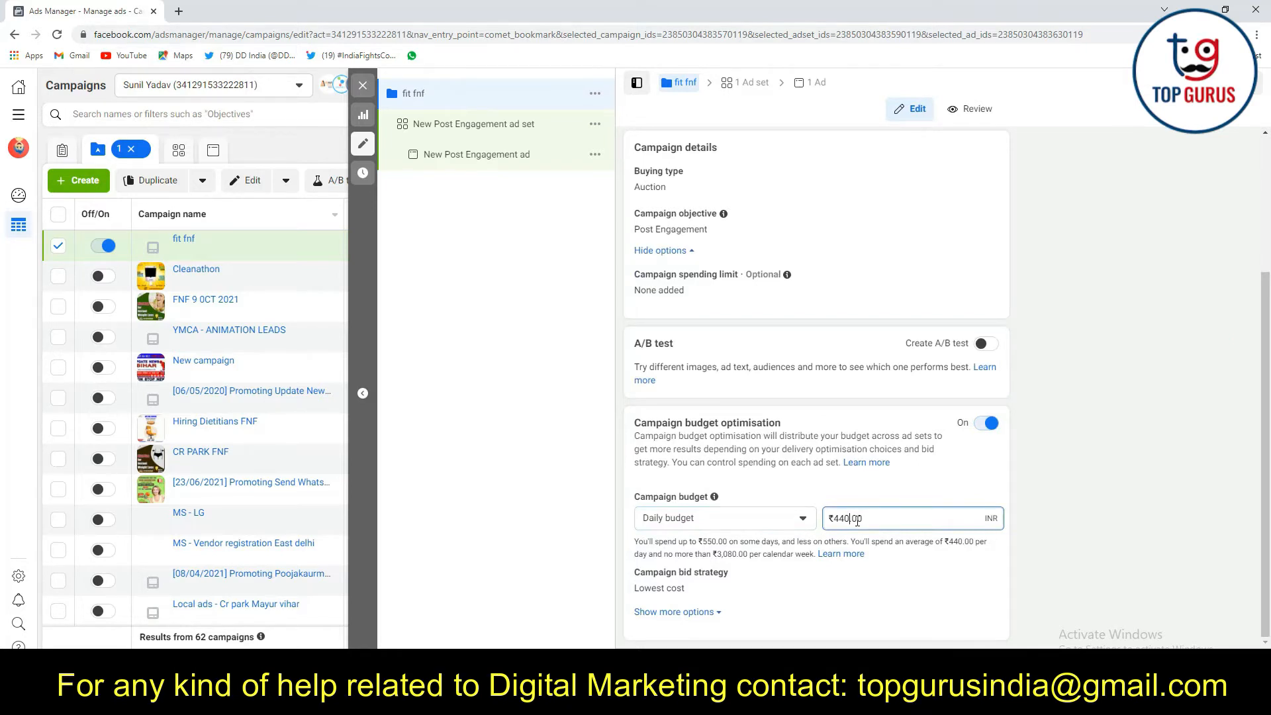
key("BackSpace")
key("BackSpace")
key("BackSpace")
type("200")
left_click(1066, 478)
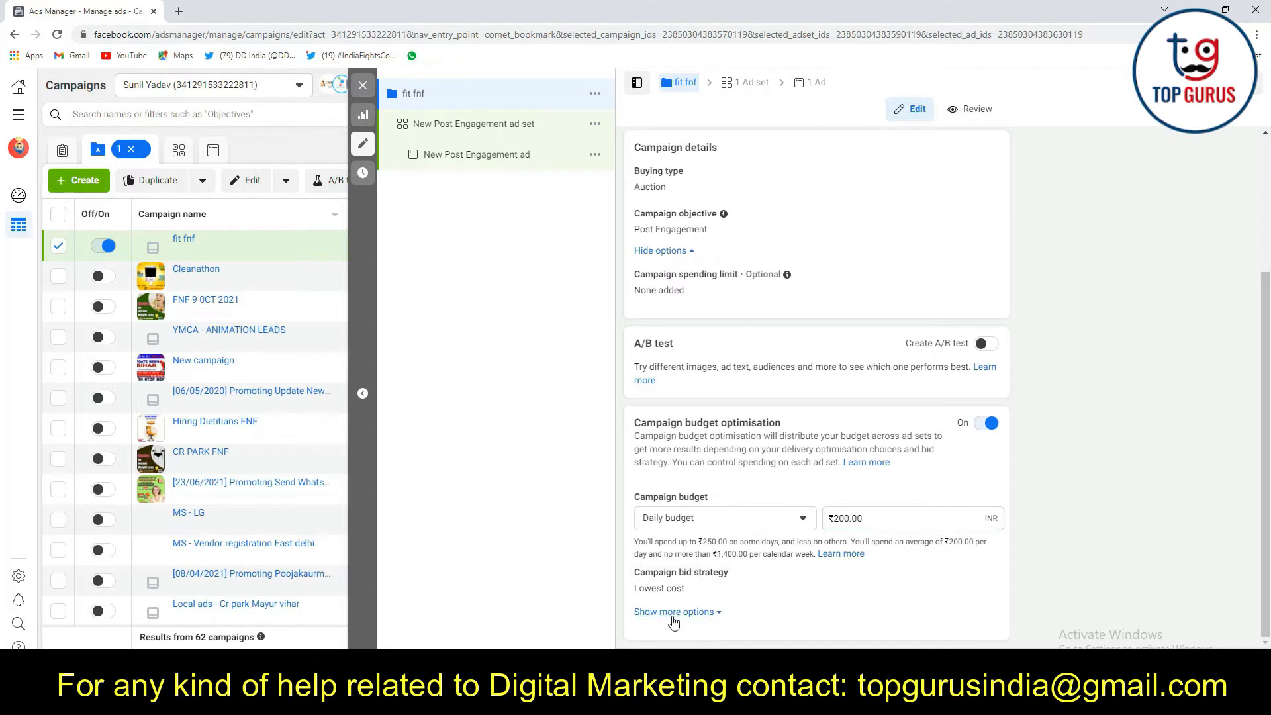
Try a lifetime campaign budget of ₹1,000 and open the ad scheduling setting for editing
left_click(676, 615)
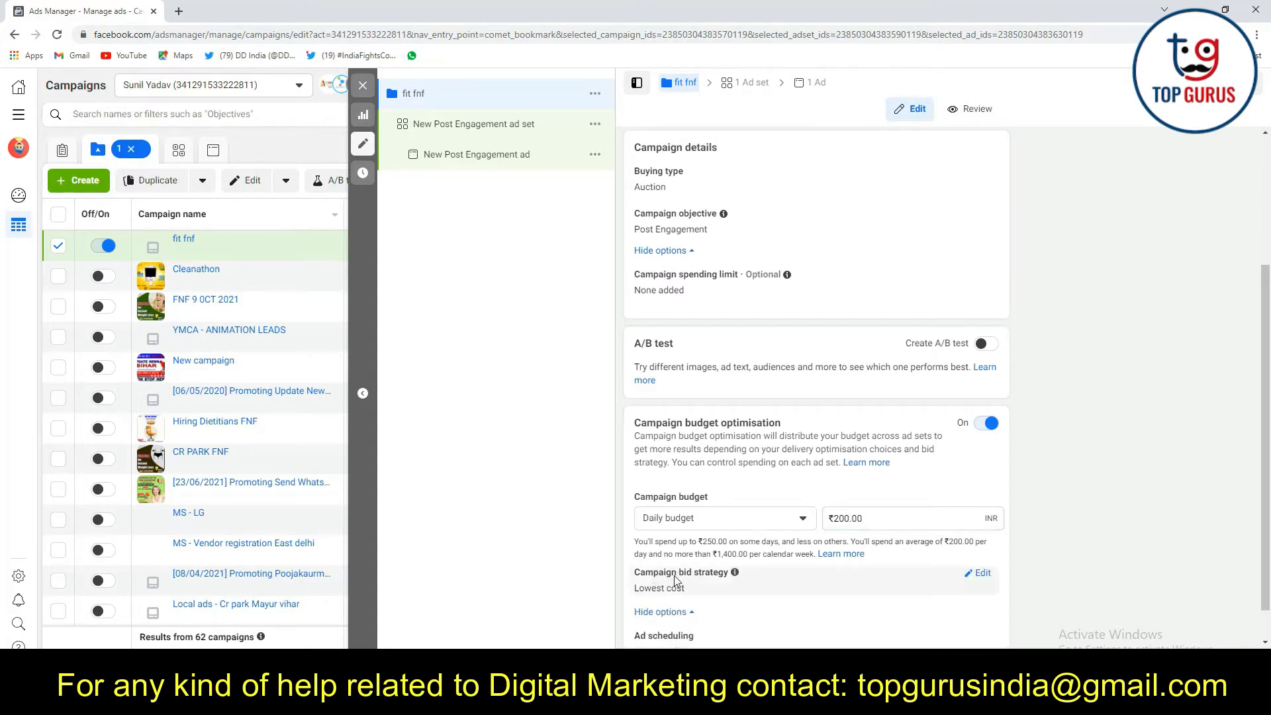
scroll(900, 582, "down", 1)
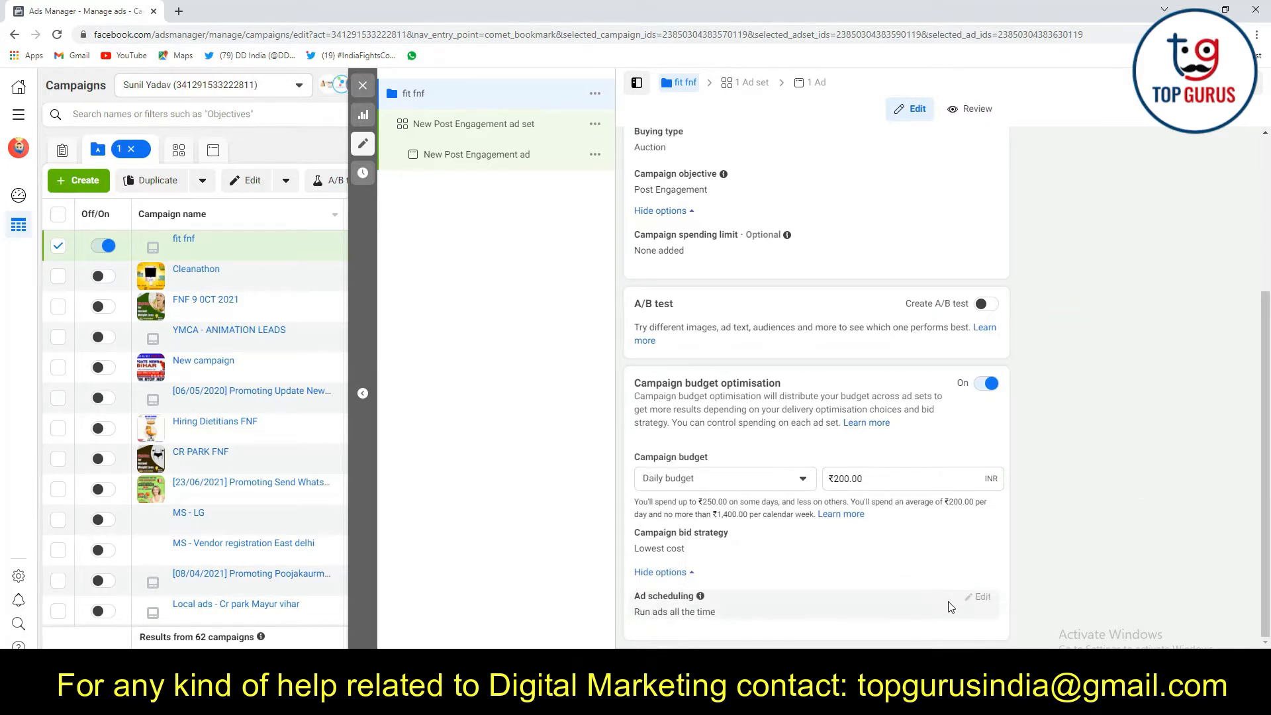
left_click(682, 478)
left_click(663, 528)
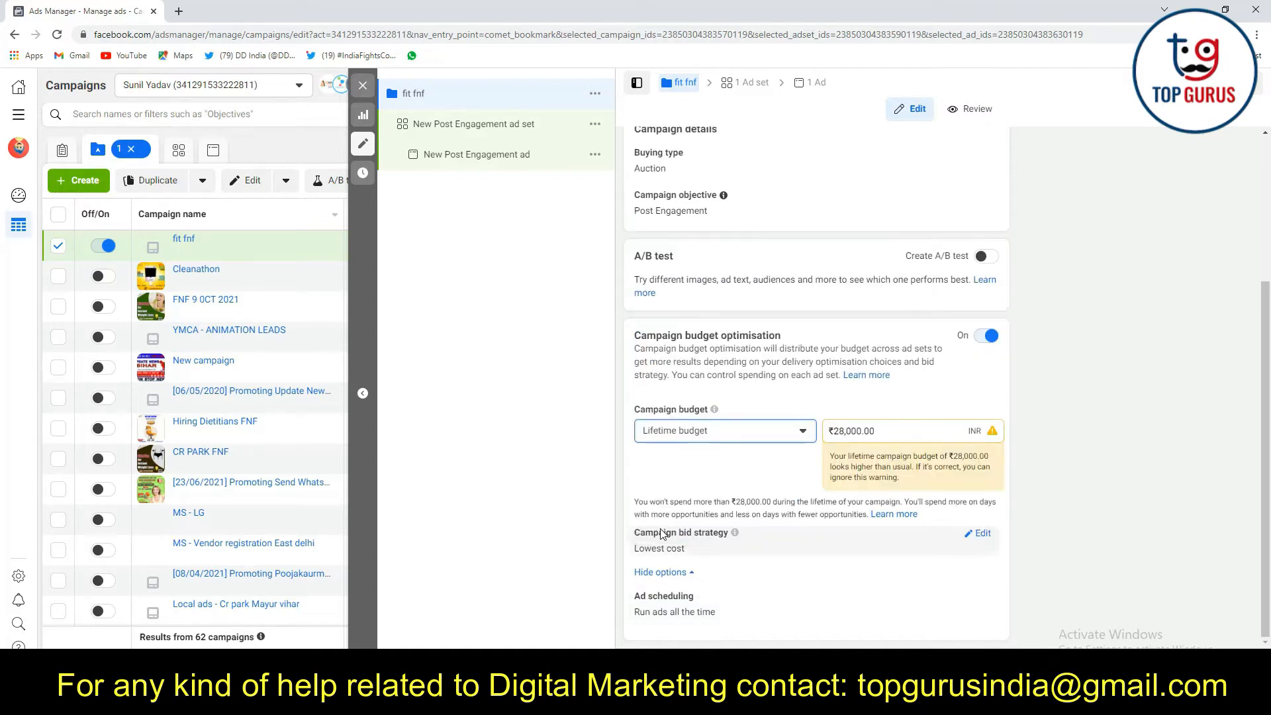
left_click_drag(862, 432, 842, 434)
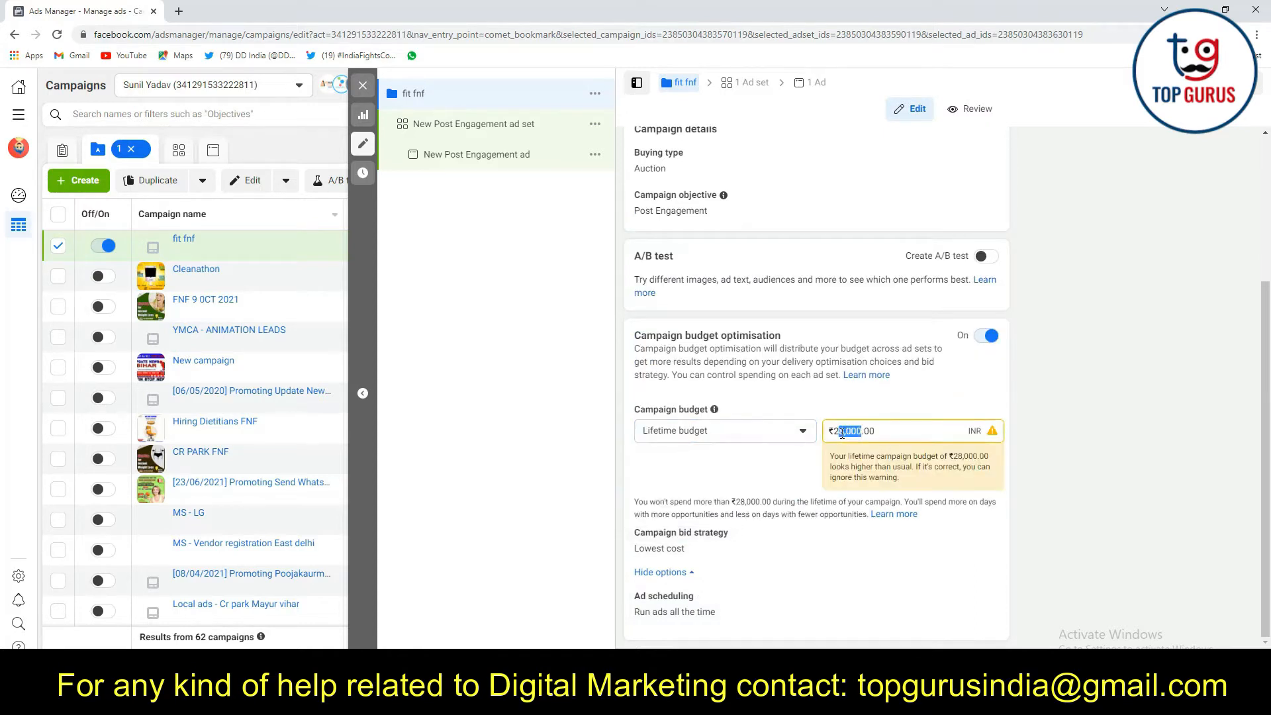
type("000")
left_click(1039, 434)
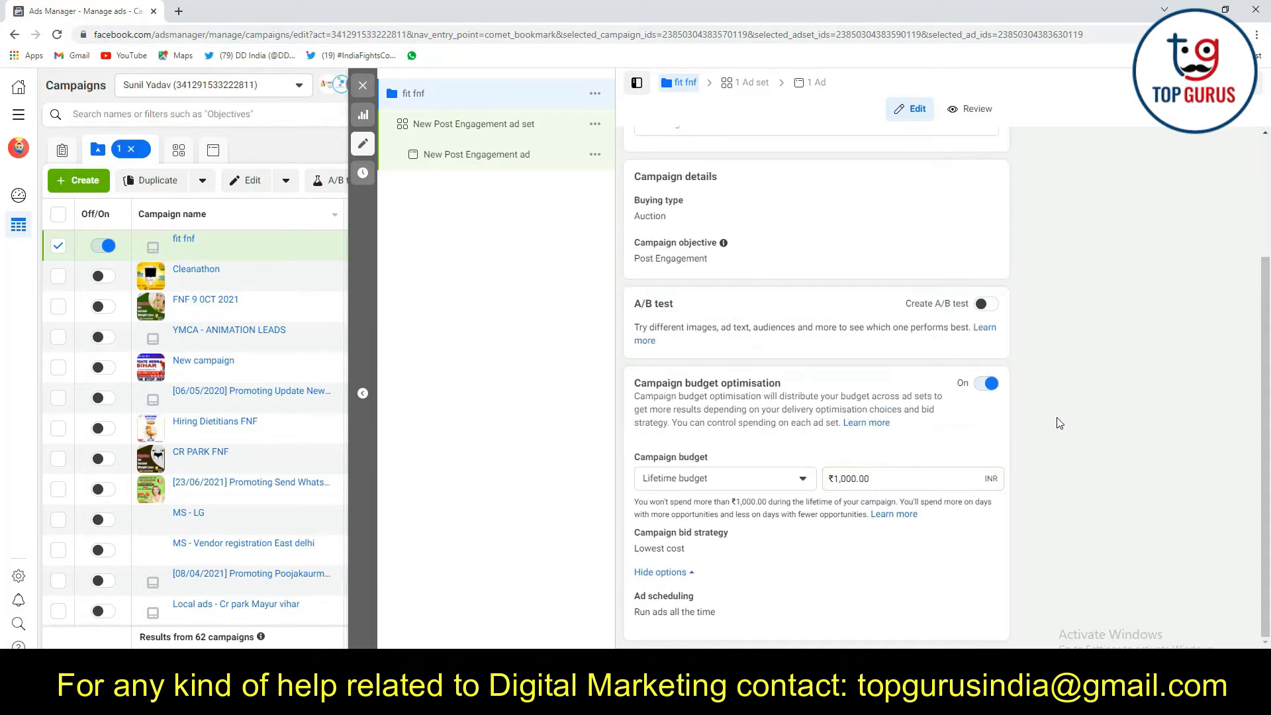
left_click(979, 597)
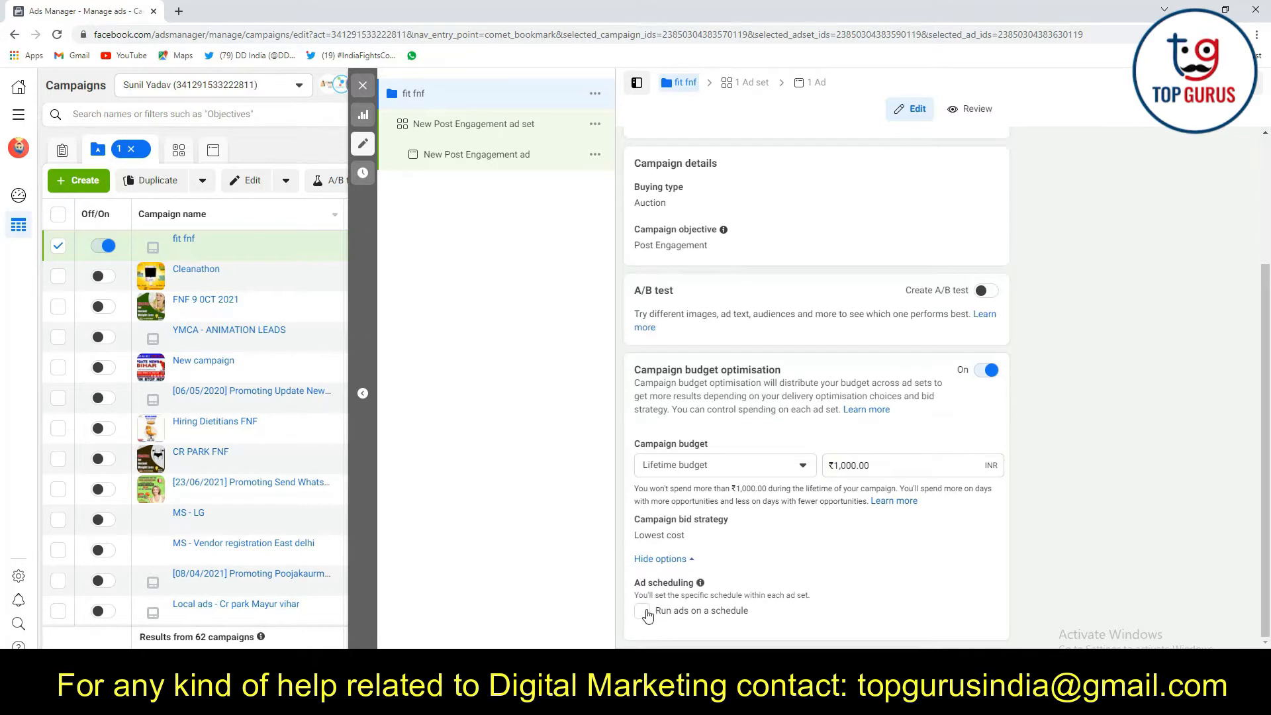
Switch the campaign budget back to Daily budget and set it to ₹200
left_click(764, 465)
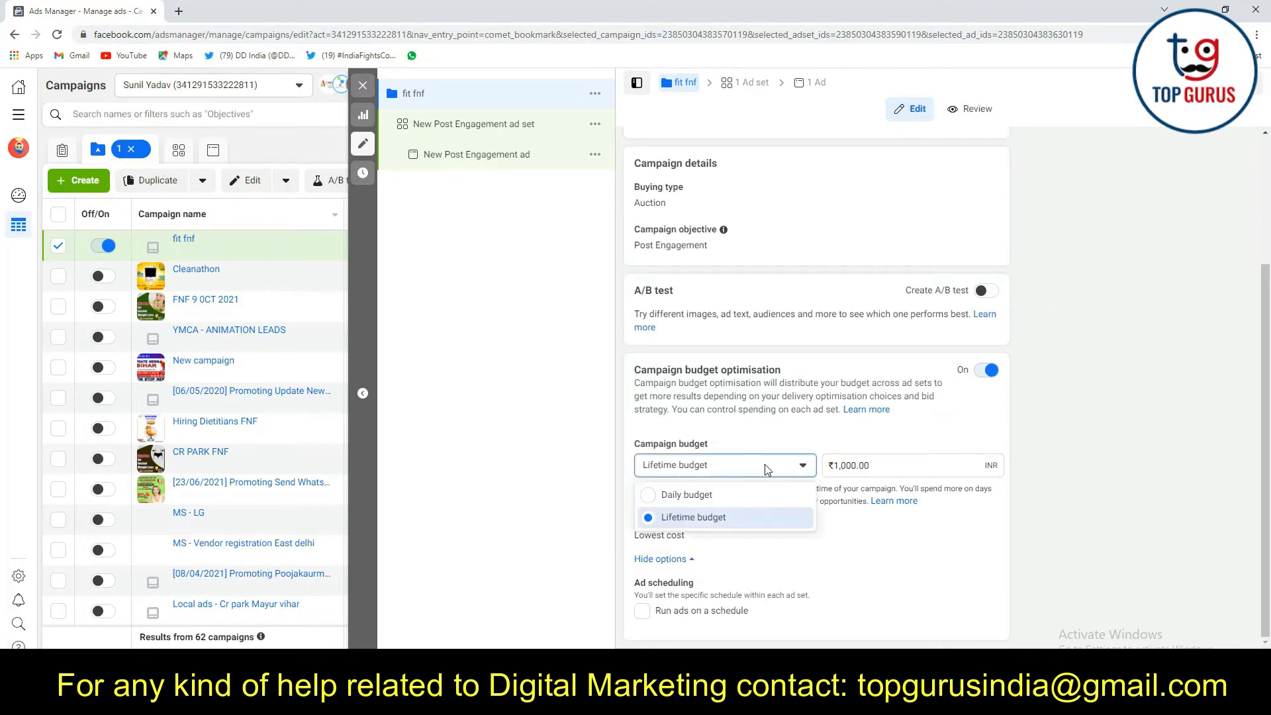
left_click(734, 498)
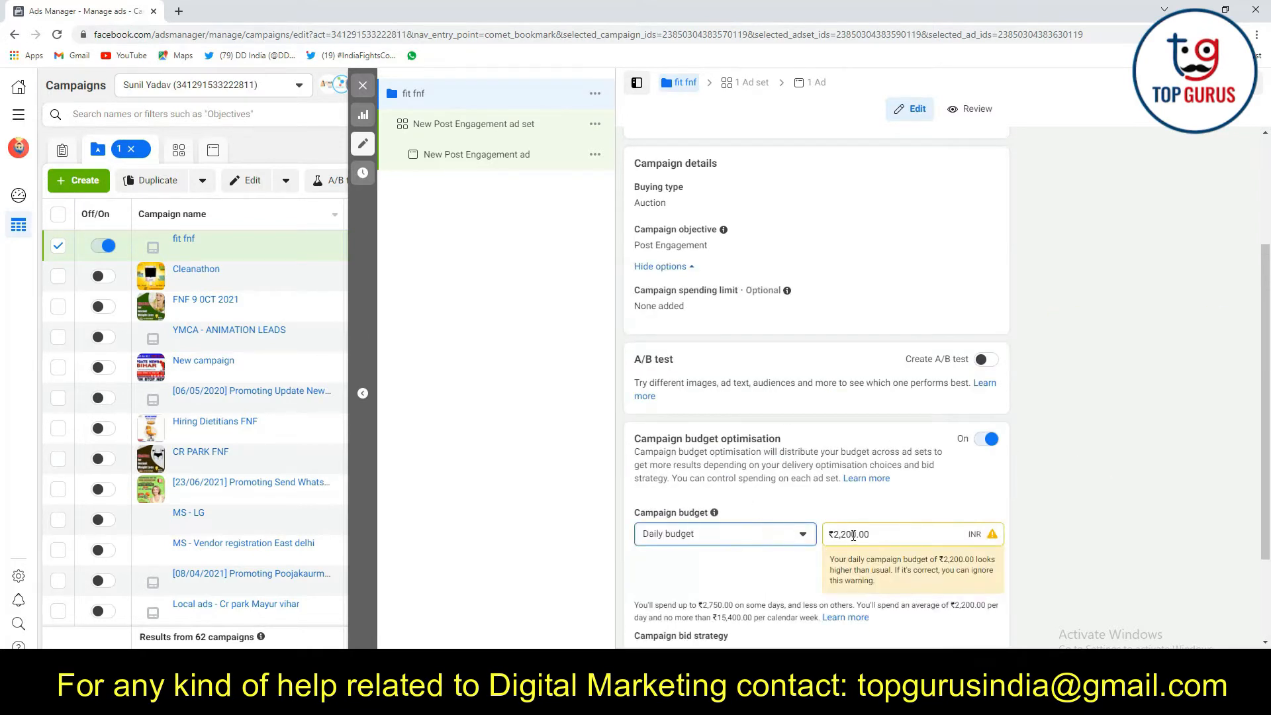
left_click(852, 534)
key("BackSpace")
key("BackSpace")
key("BackSpace")
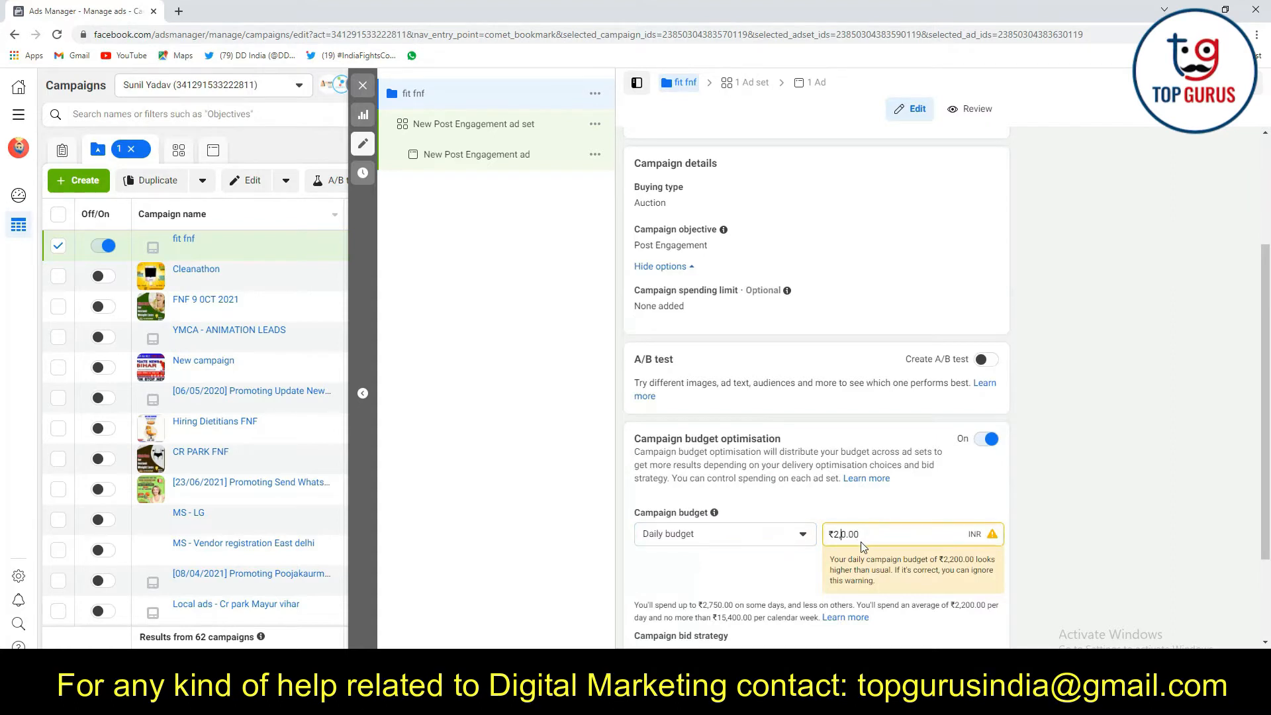
type("0")
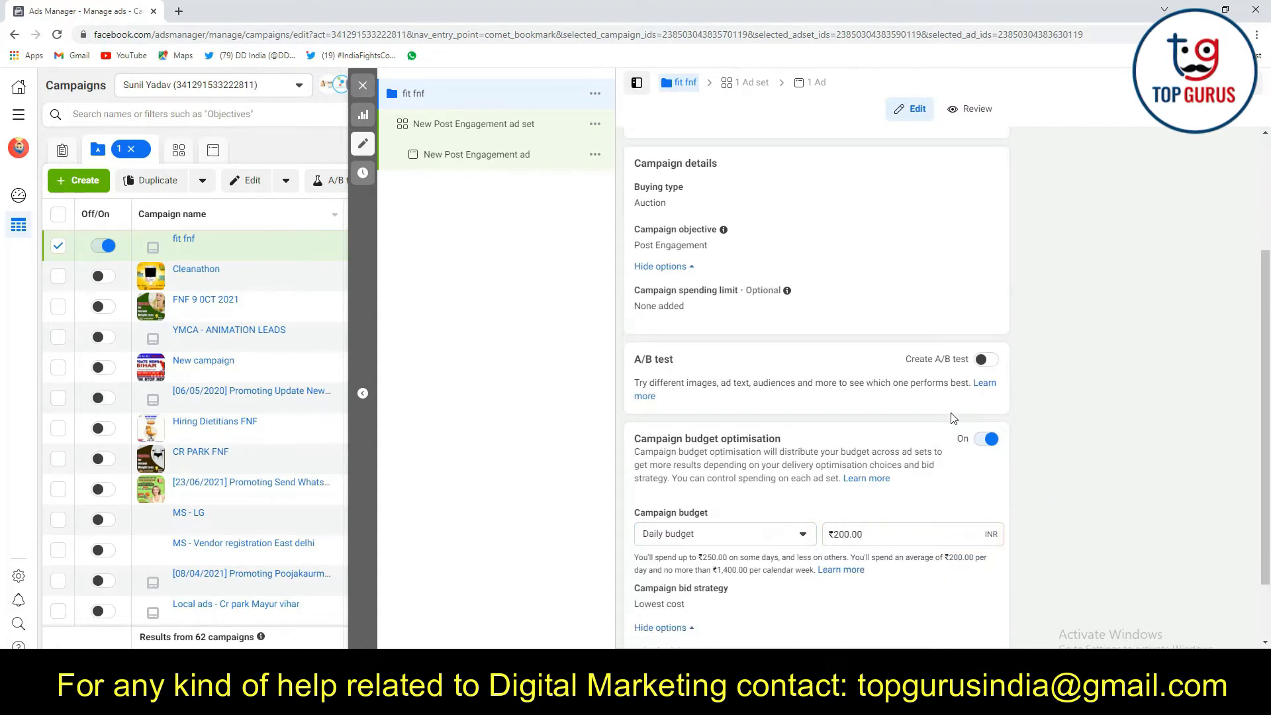
scroll(879, 467, "down", 1)
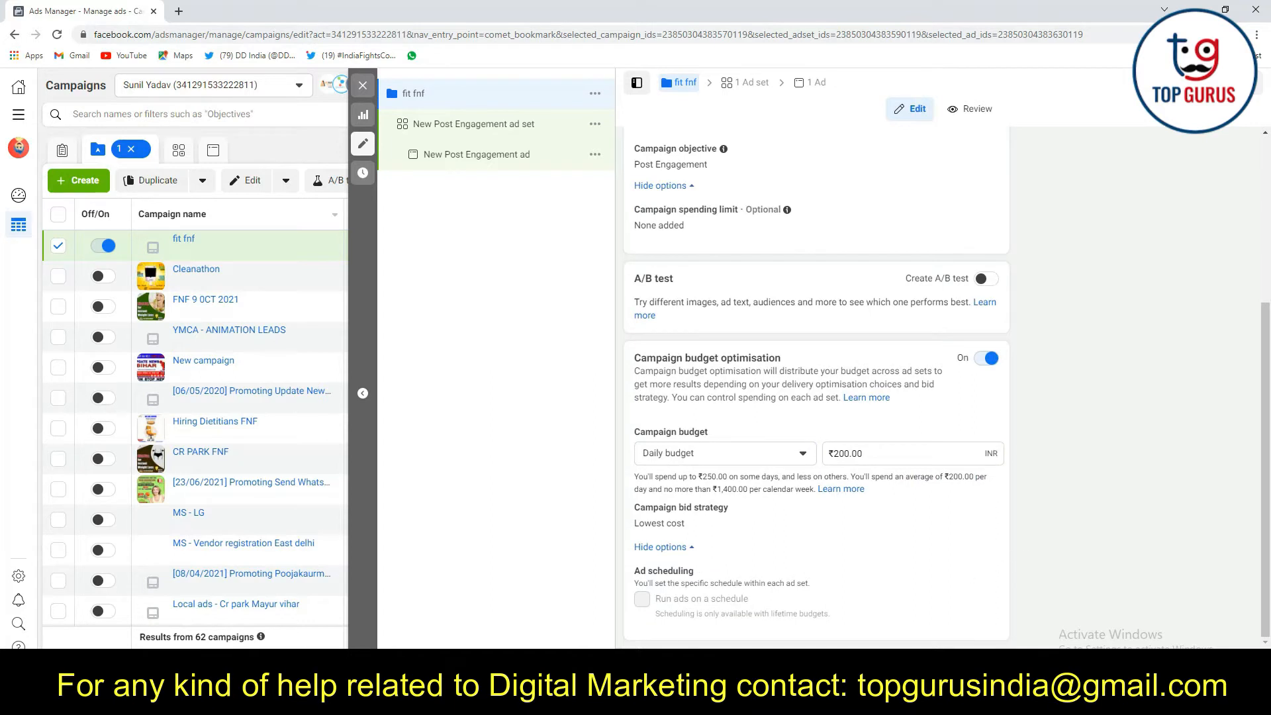
Open the campaign's ad set and rename it as "fnf post water"
left_click(449, 116)
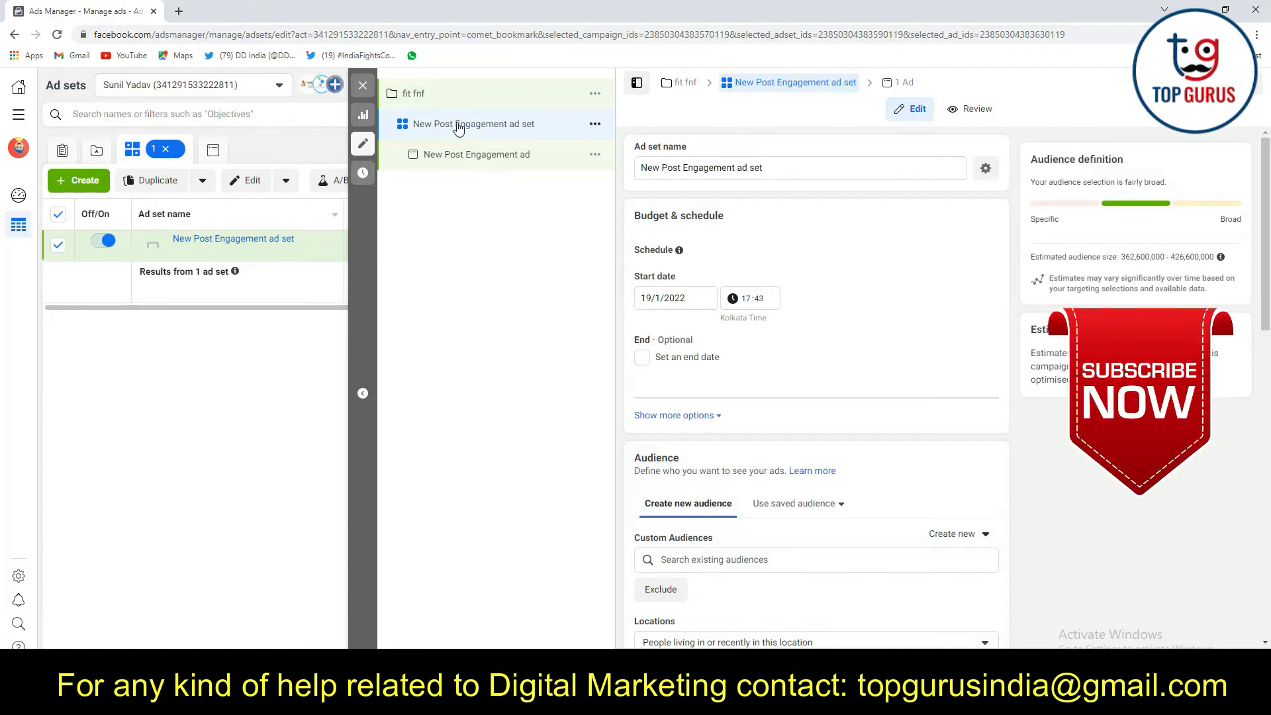
left_click_drag(792, 174, 616, 187)
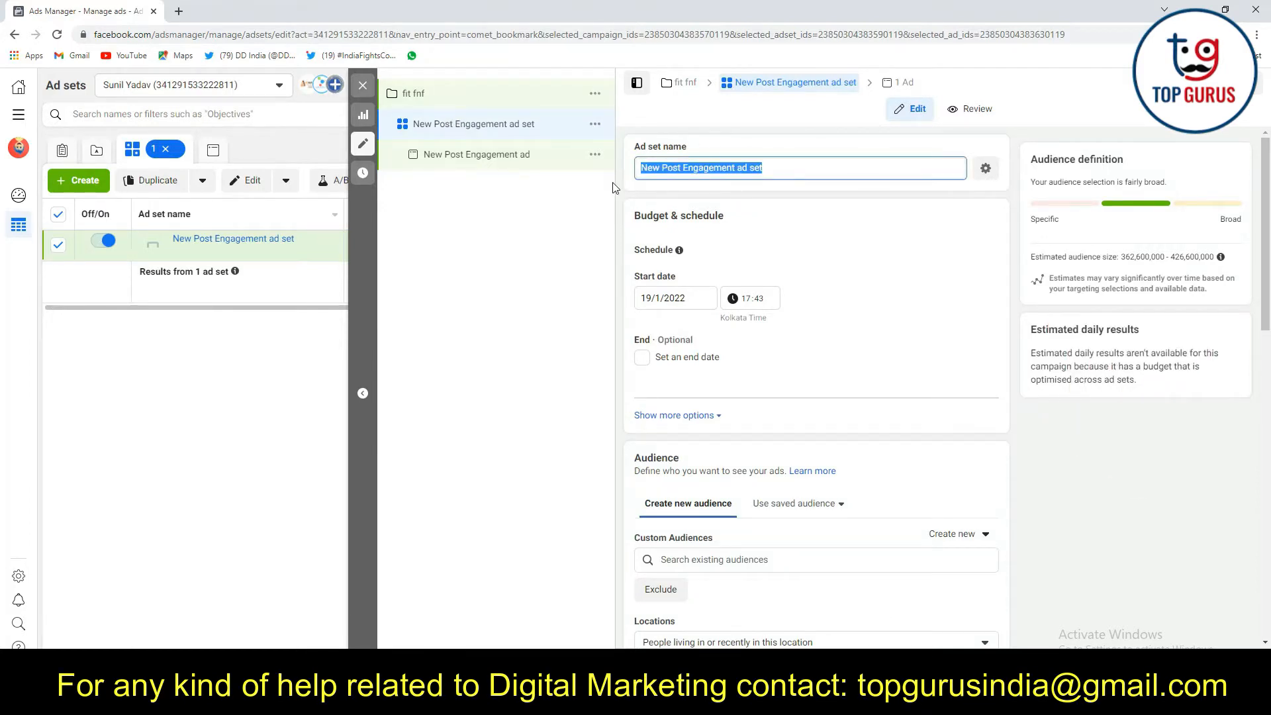
type("fnf post")
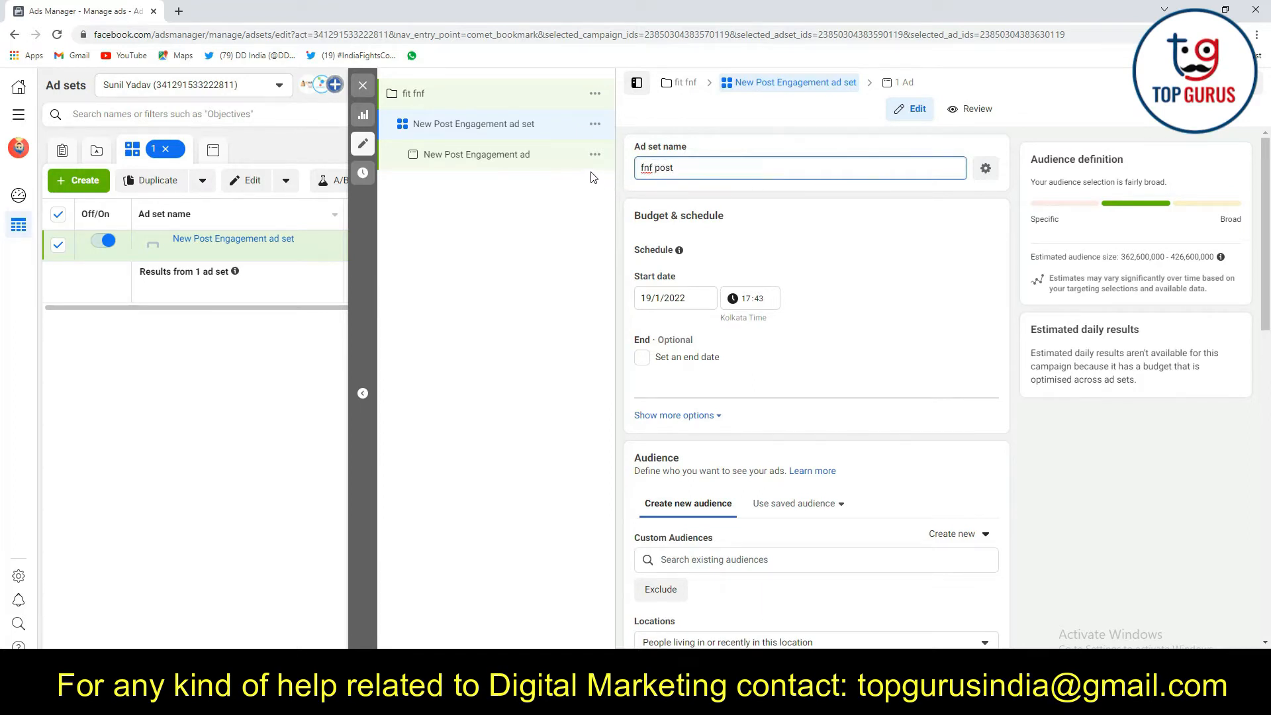
type(" water")
left_click(1015, 216)
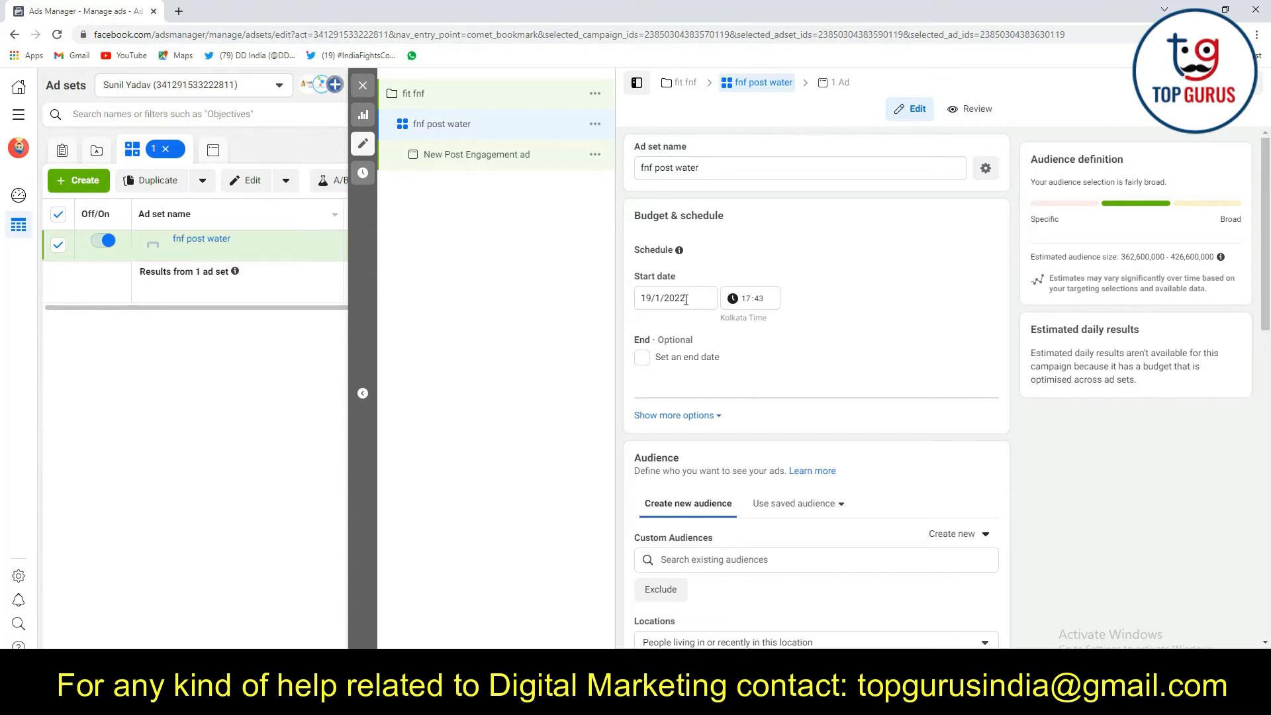
Review the ad set's schedule and additional spend limit options, and look through the list of saved audiences
scroll(733, 305, "down", 3)
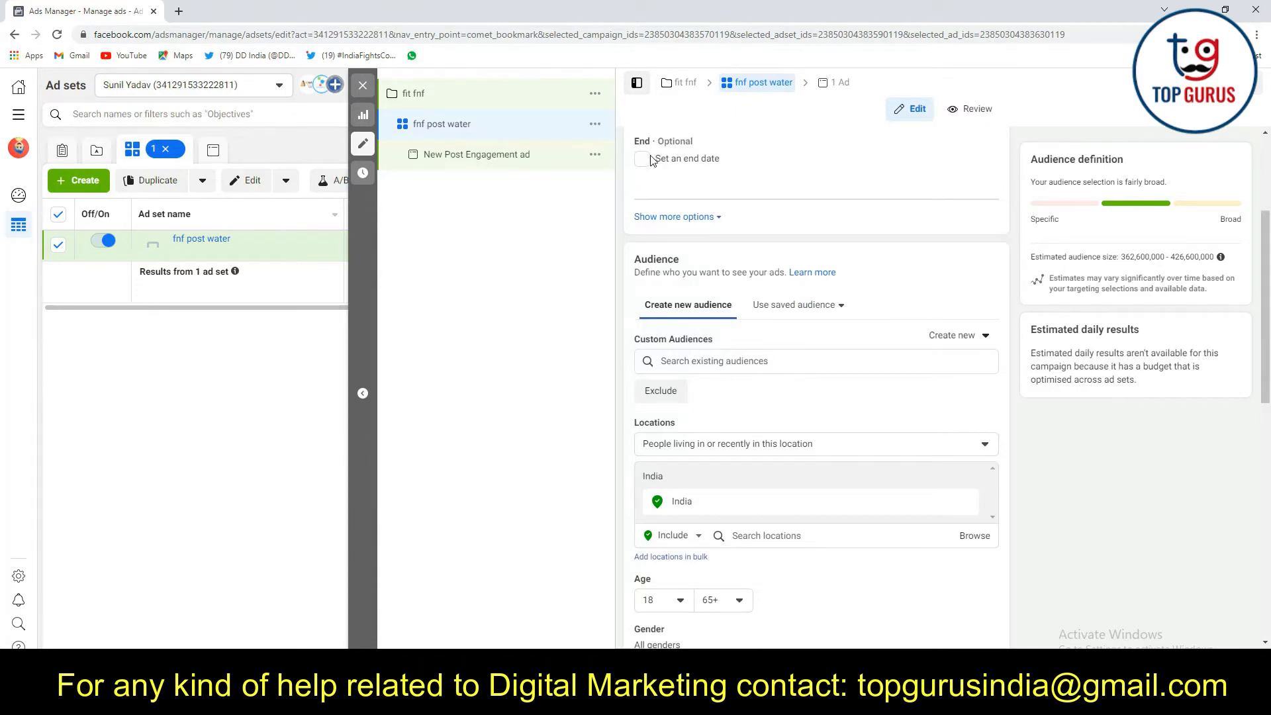
scroll(718, 218, "up", 1)
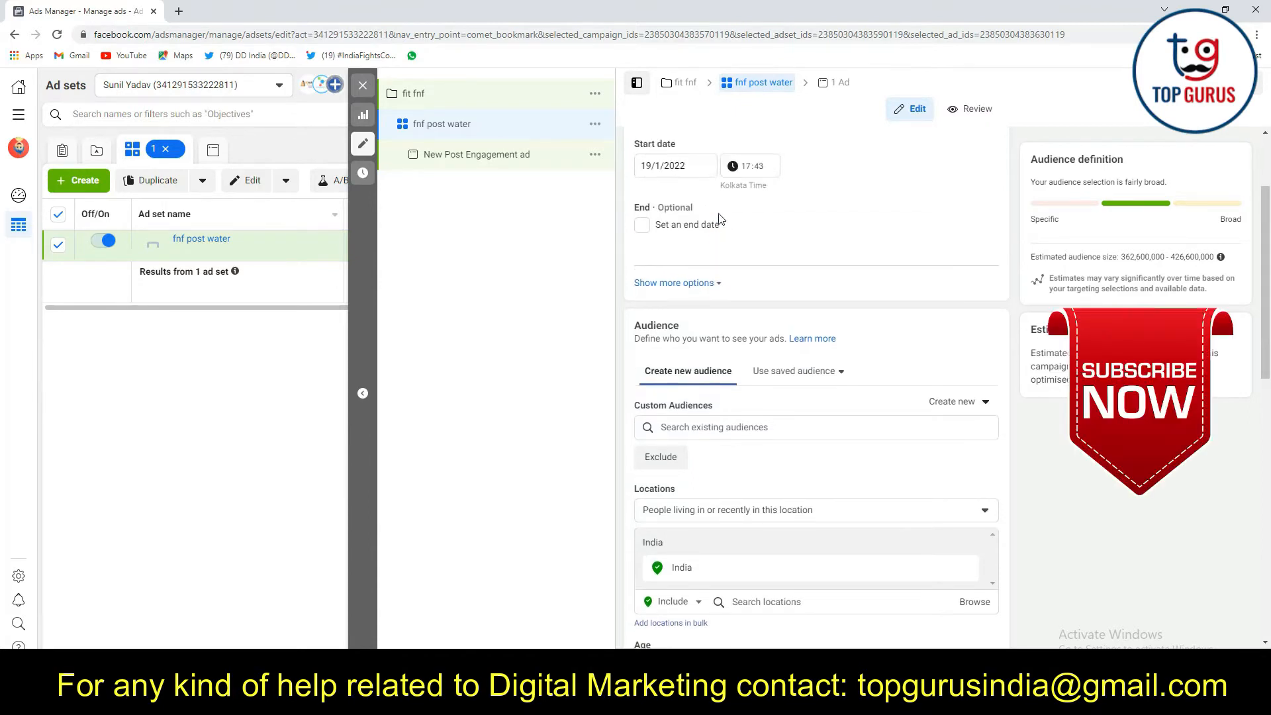
left_click(705, 283)
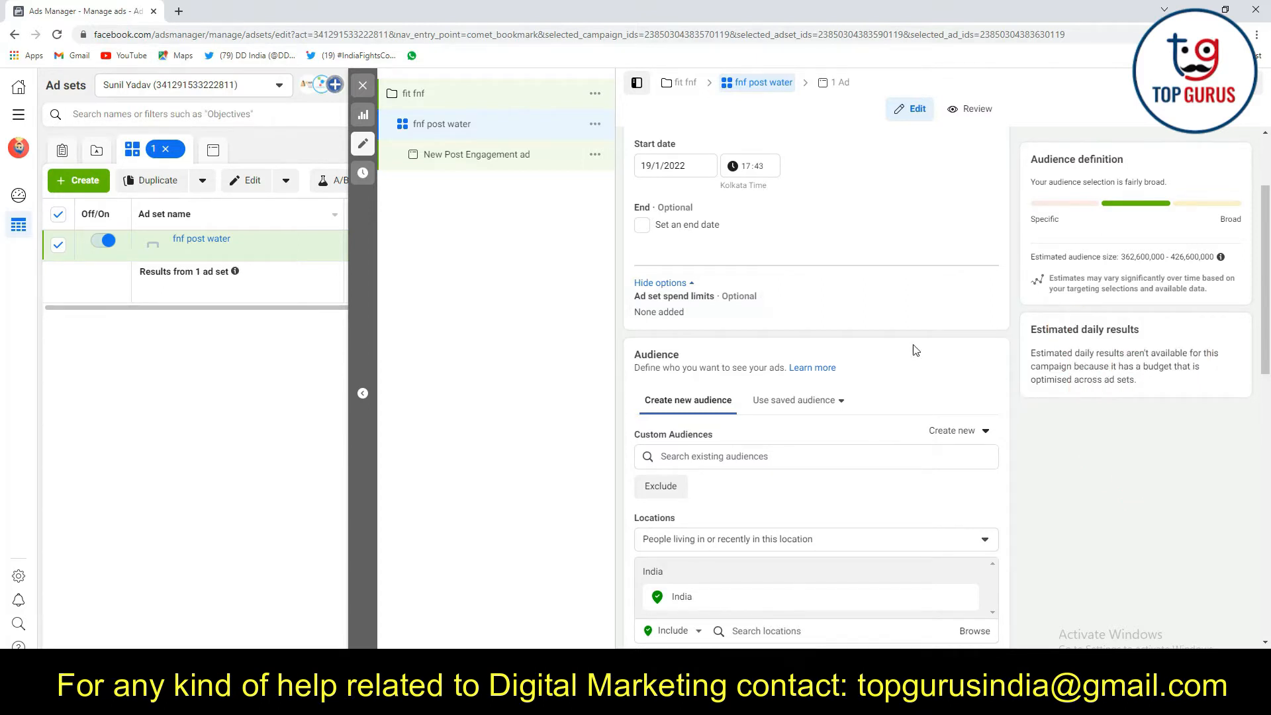
scroll(894, 335, "down", 3)
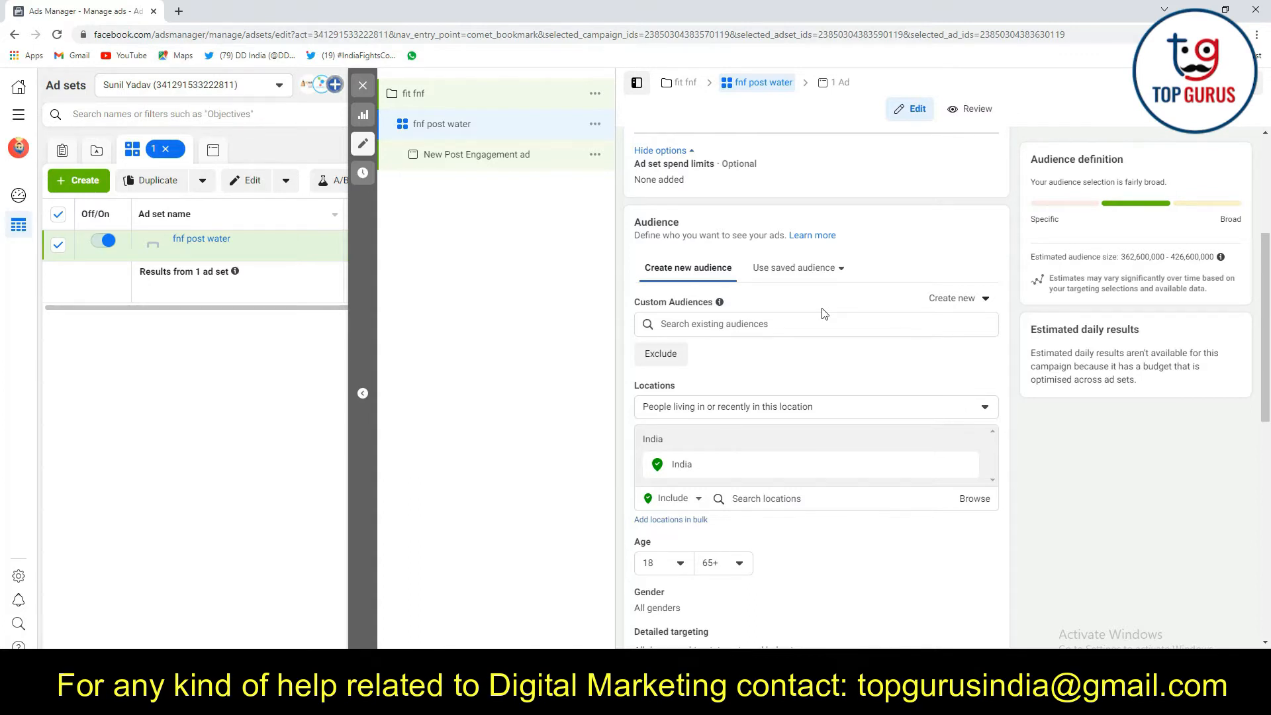
left_click(821, 268)
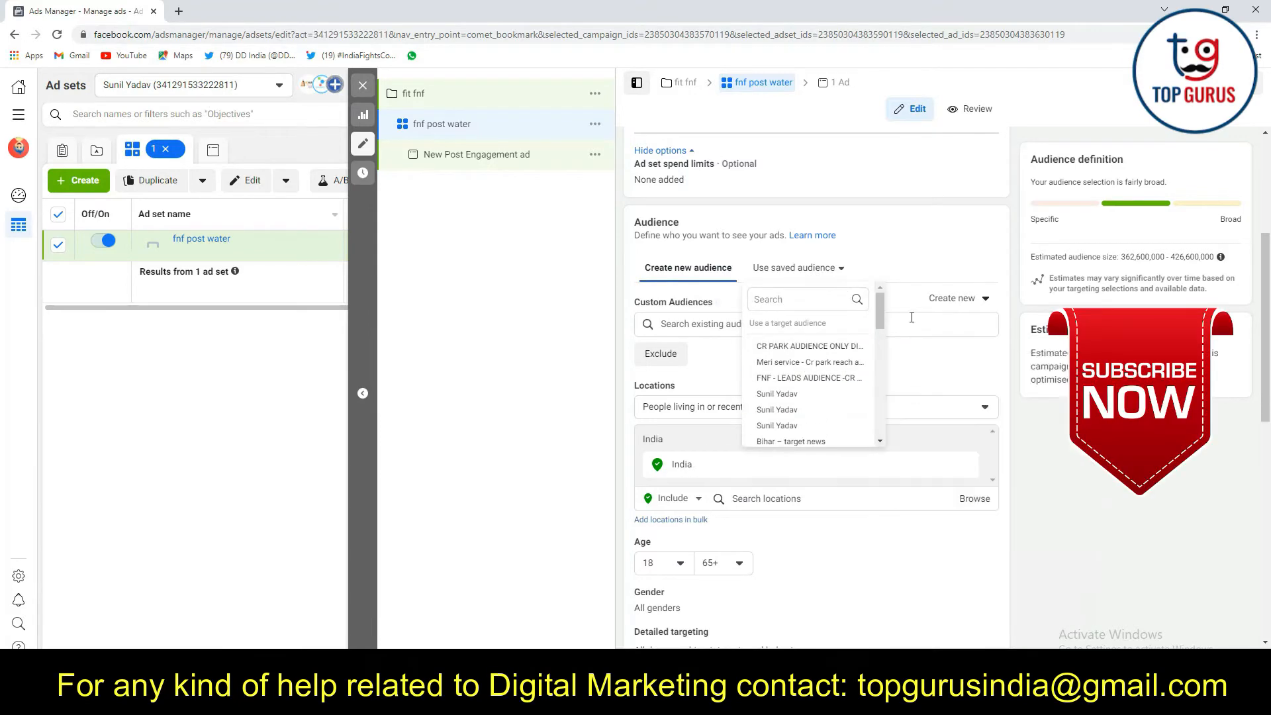
left_click(1018, 312)
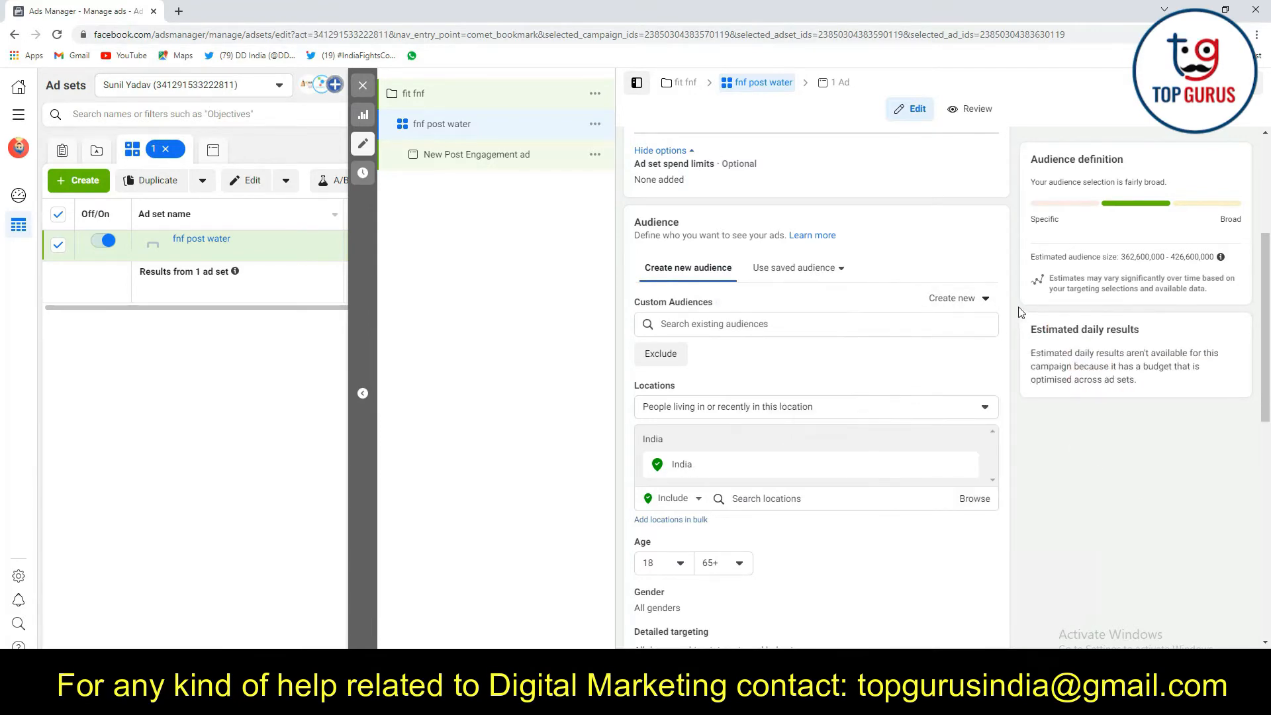
Review the ad set's audience settings and the available location options for people living in, recently in or travelling in an area
scroll(773, 314, "down", 1)
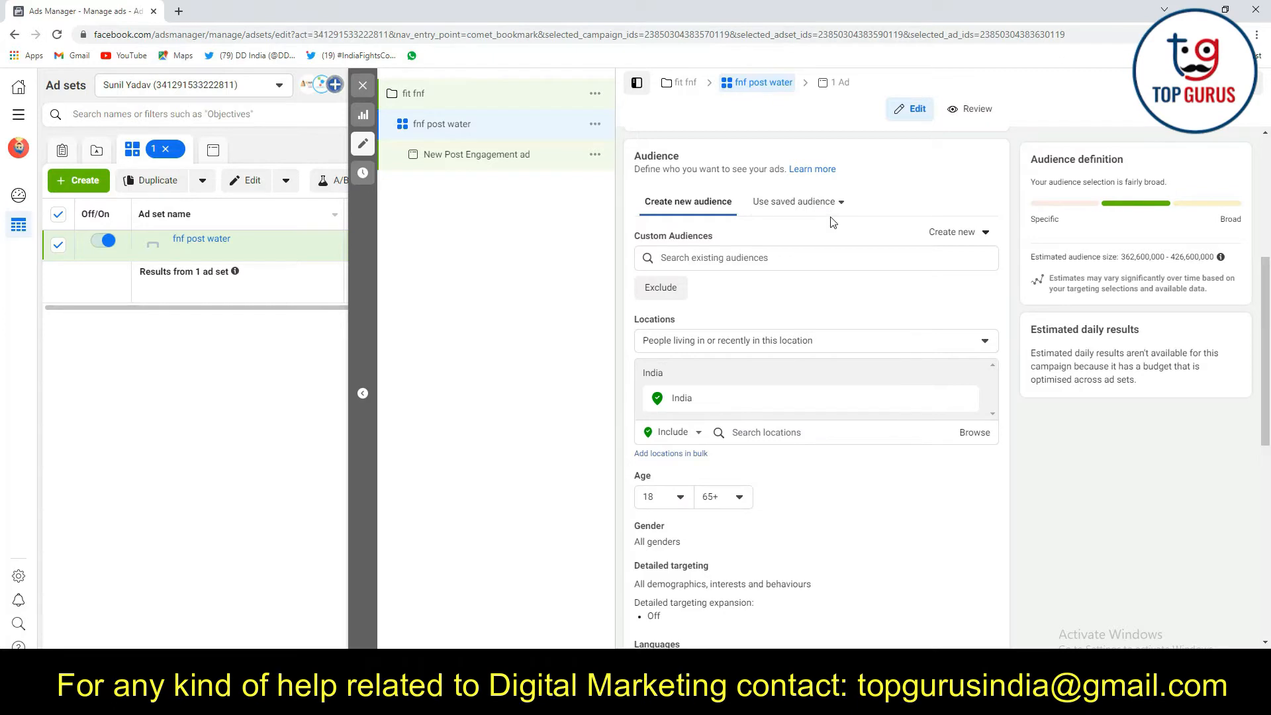
scroll(752, 294, "down", 2)
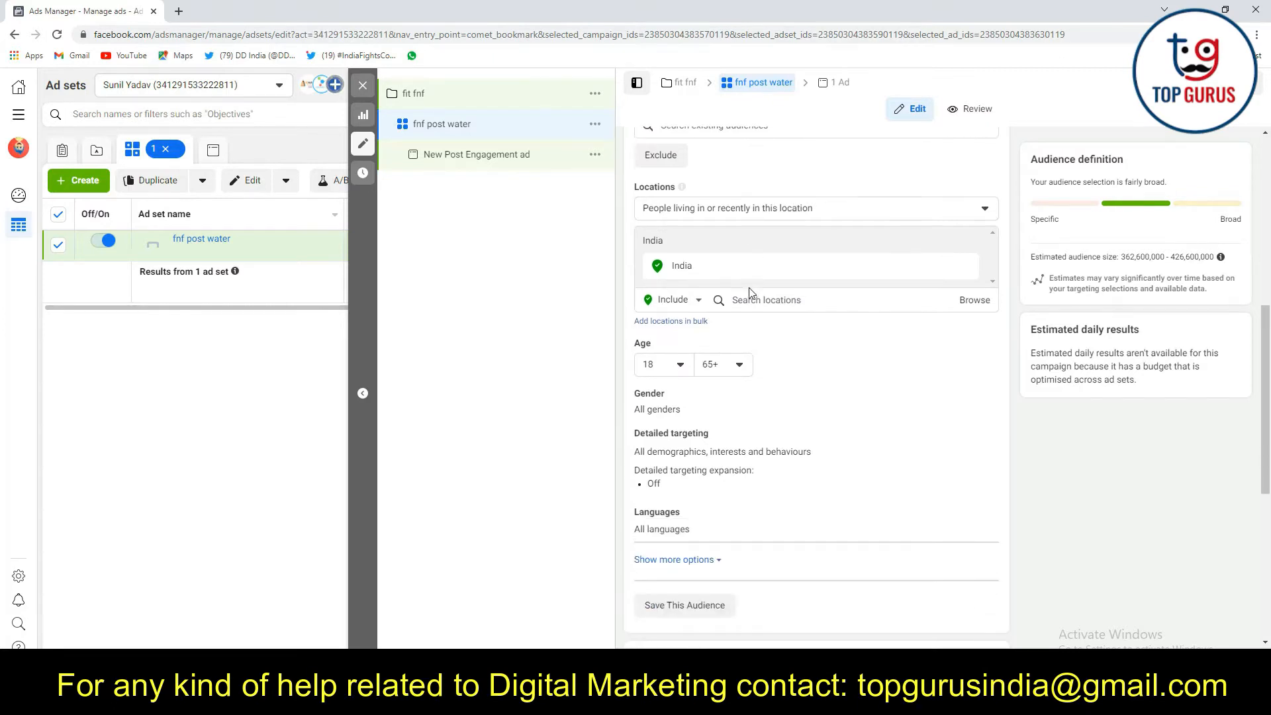
left_click(710, 213)
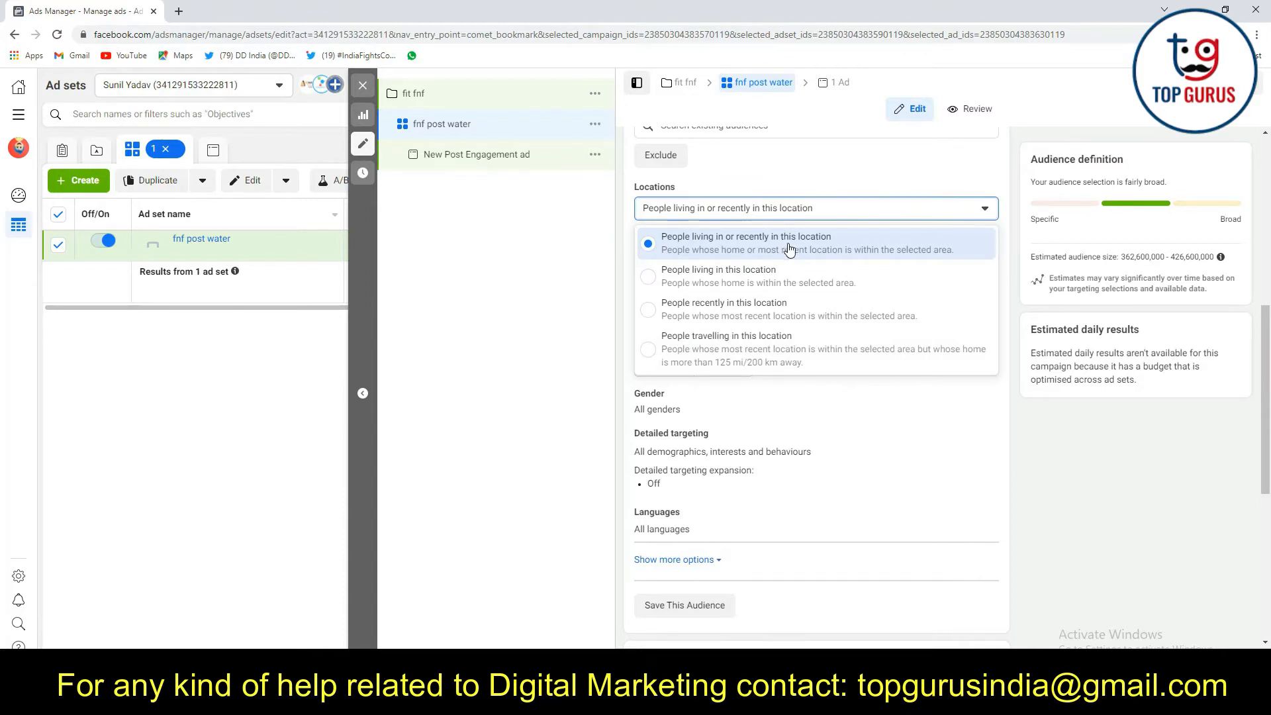
left_click(1010, 416)
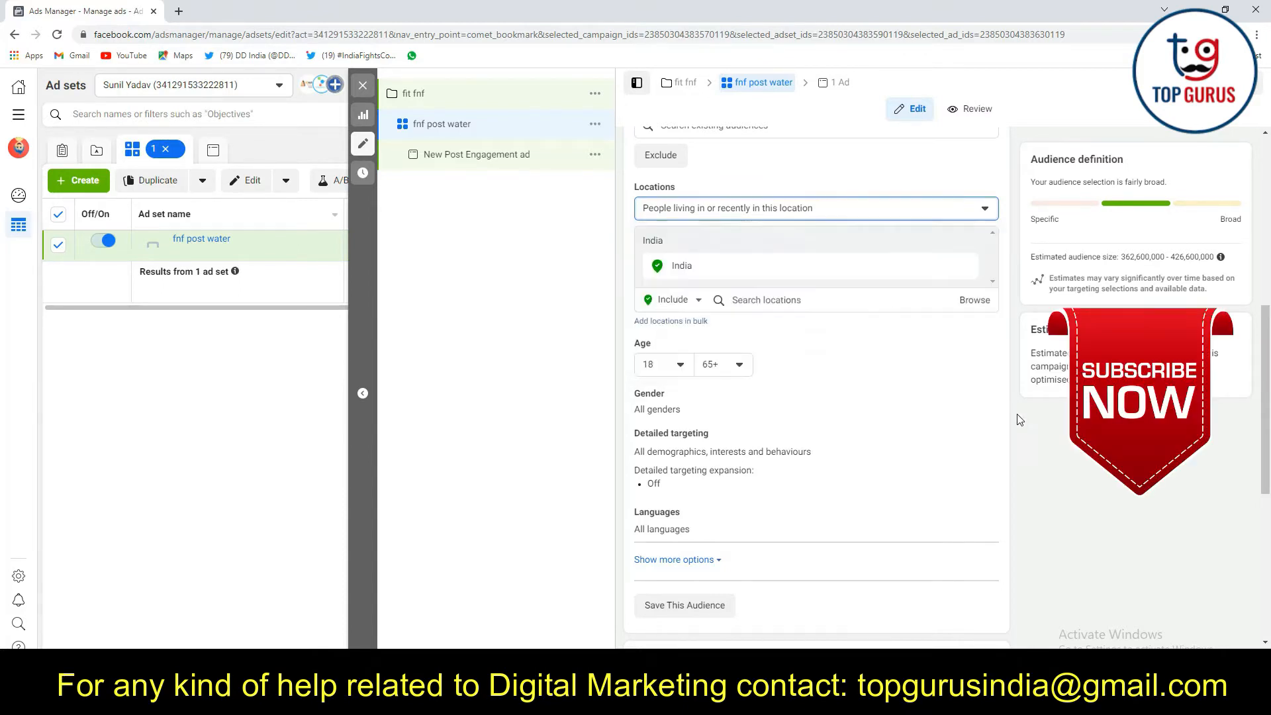
Replace India with Delhi, India as the ad set's targeted location
left_click(771, 301)
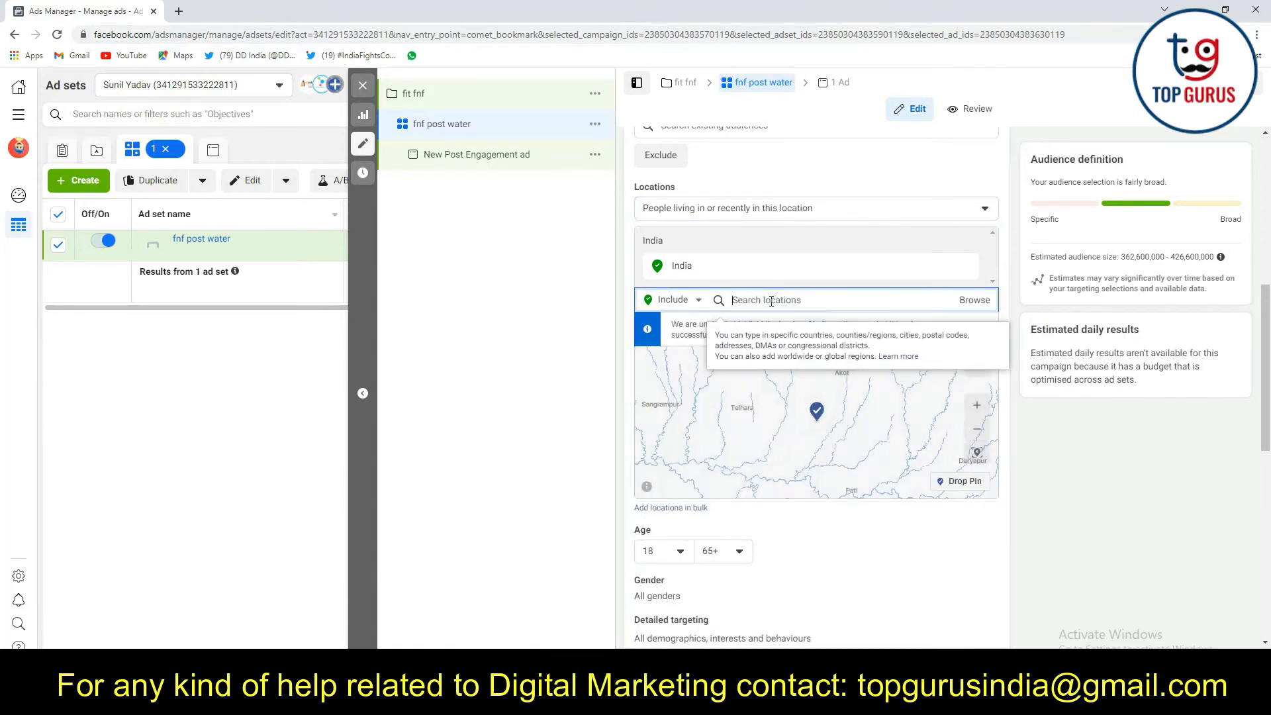
type("del")
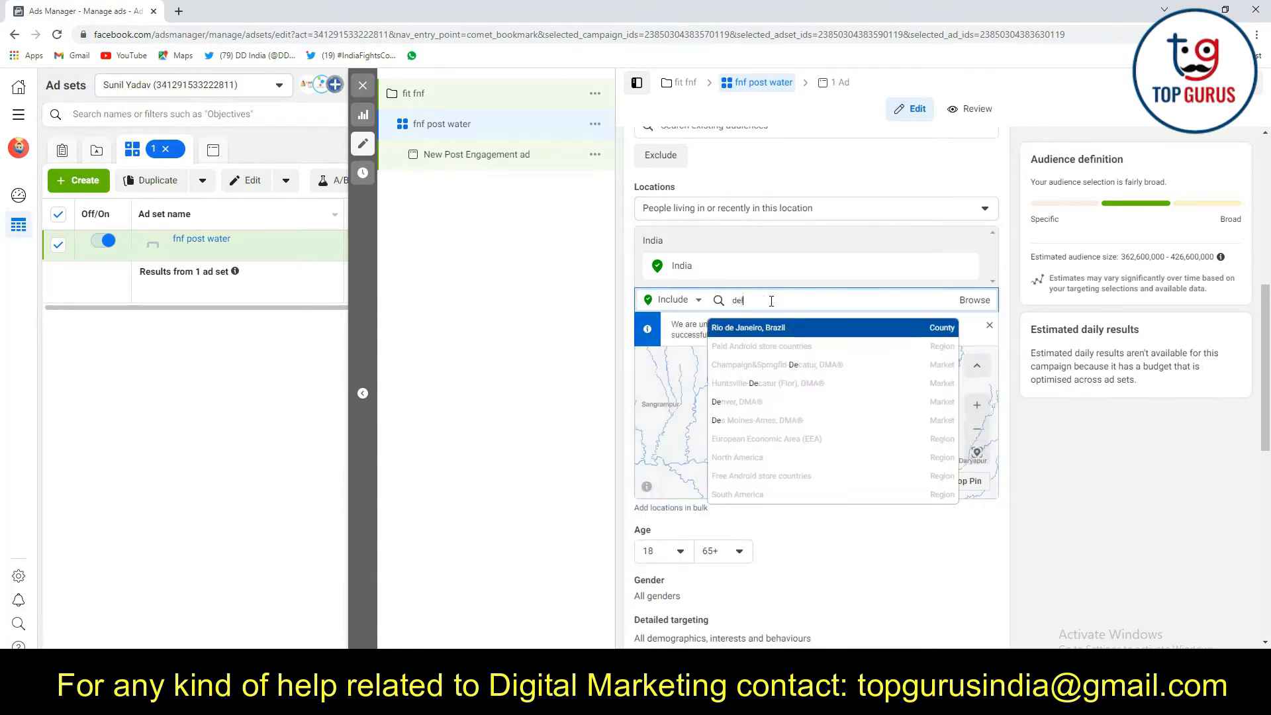
type("hi")
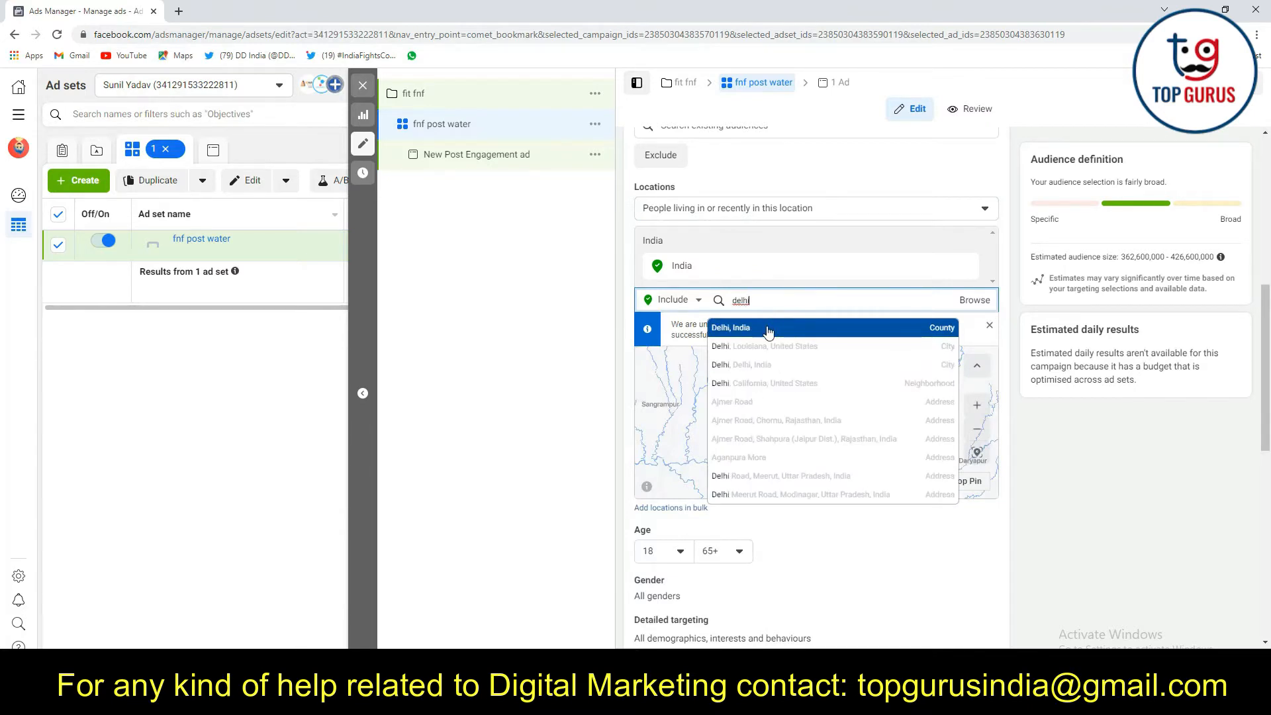
key("Return")
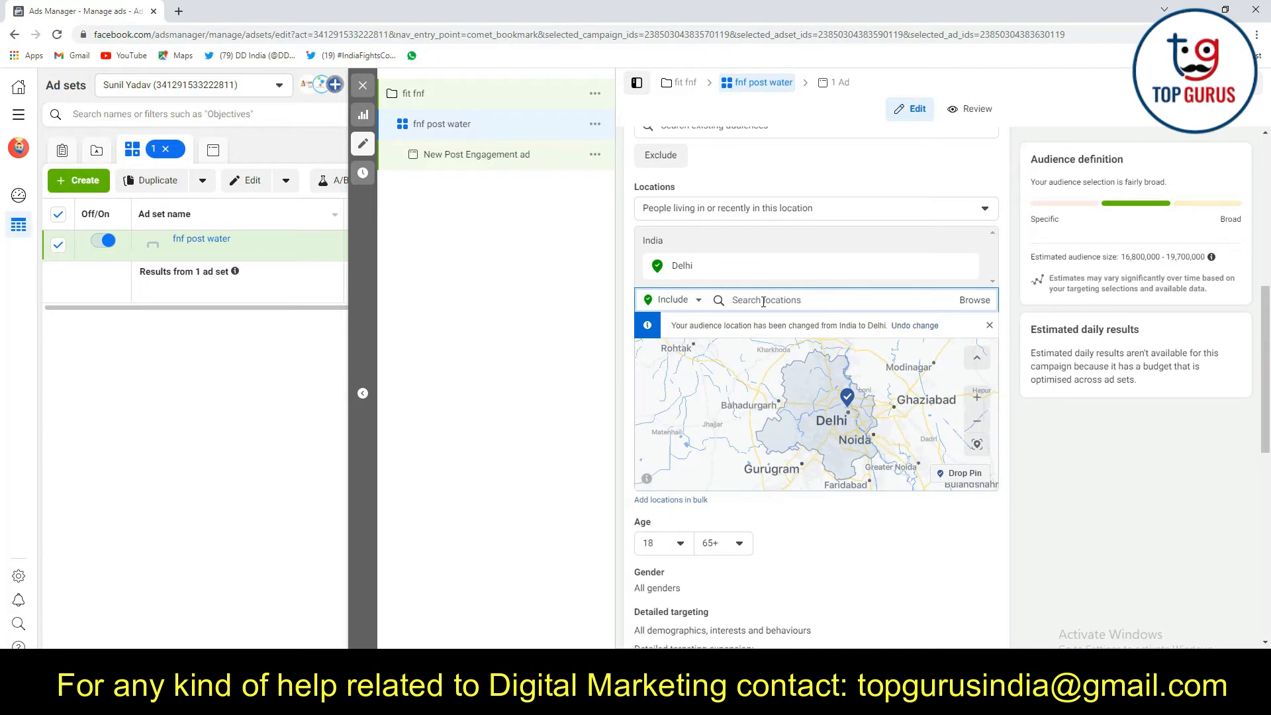
type("CR")
left_click(948, 267)
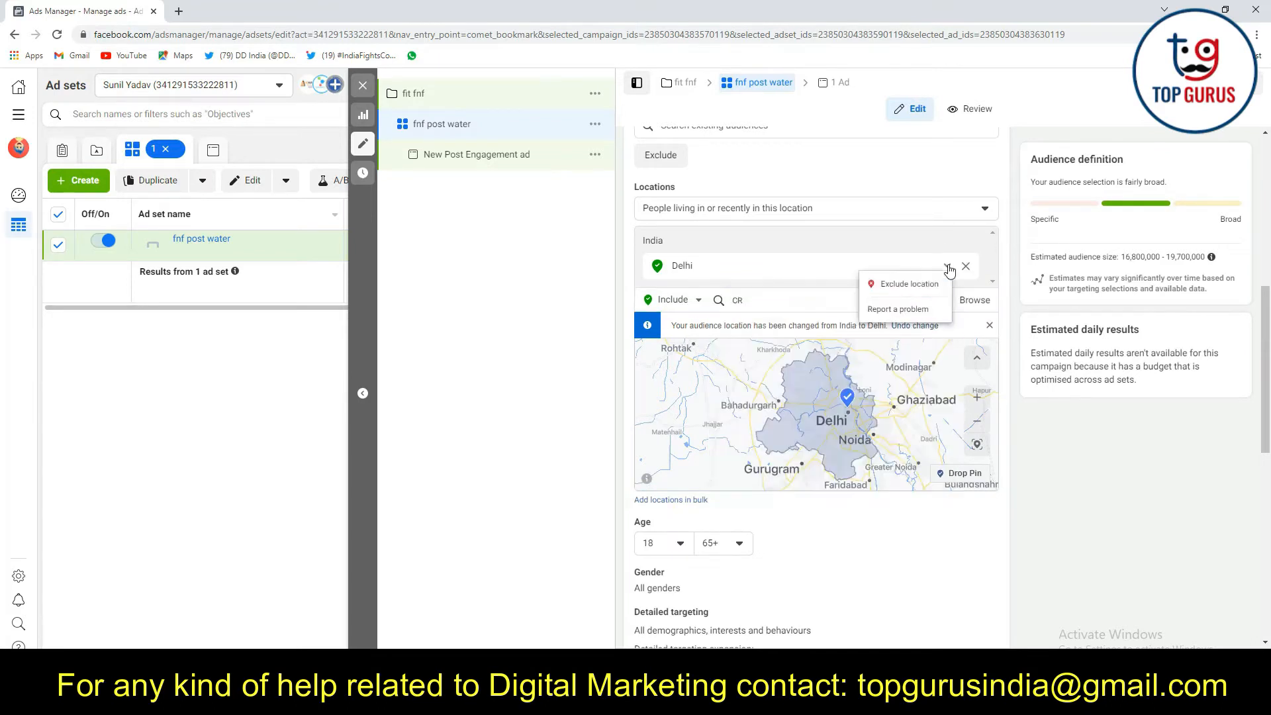
double_click(737, 300)
left_click(760, 302)
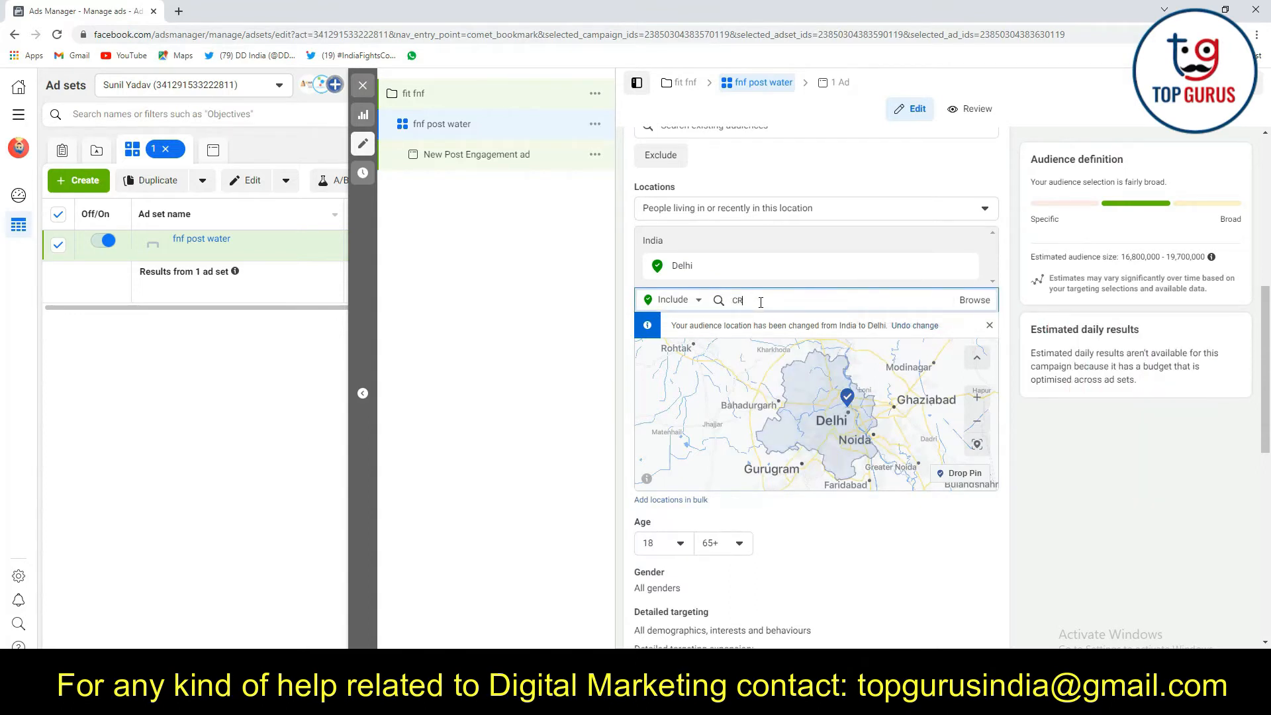
type("PARK")
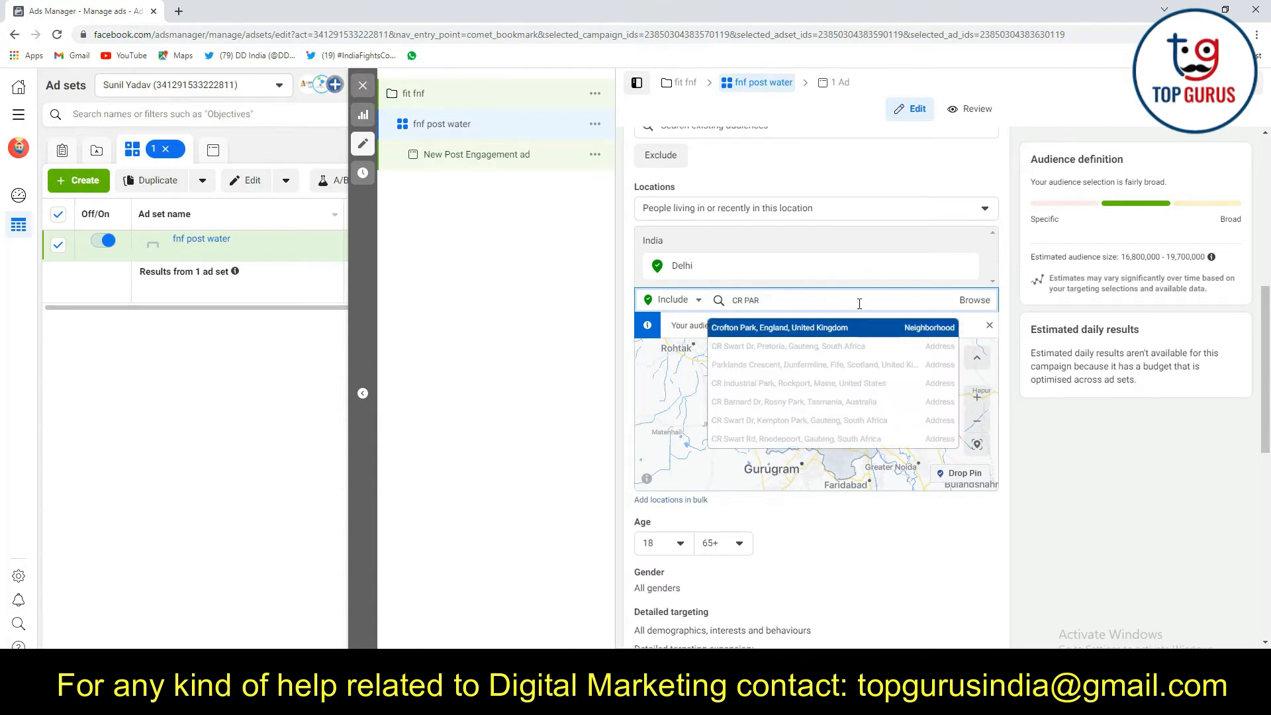
key("BackSpace")
key("BackSpace")
key("BackSpace")
key("BackSpace")
key("BackSpace")
key("BackSpace")
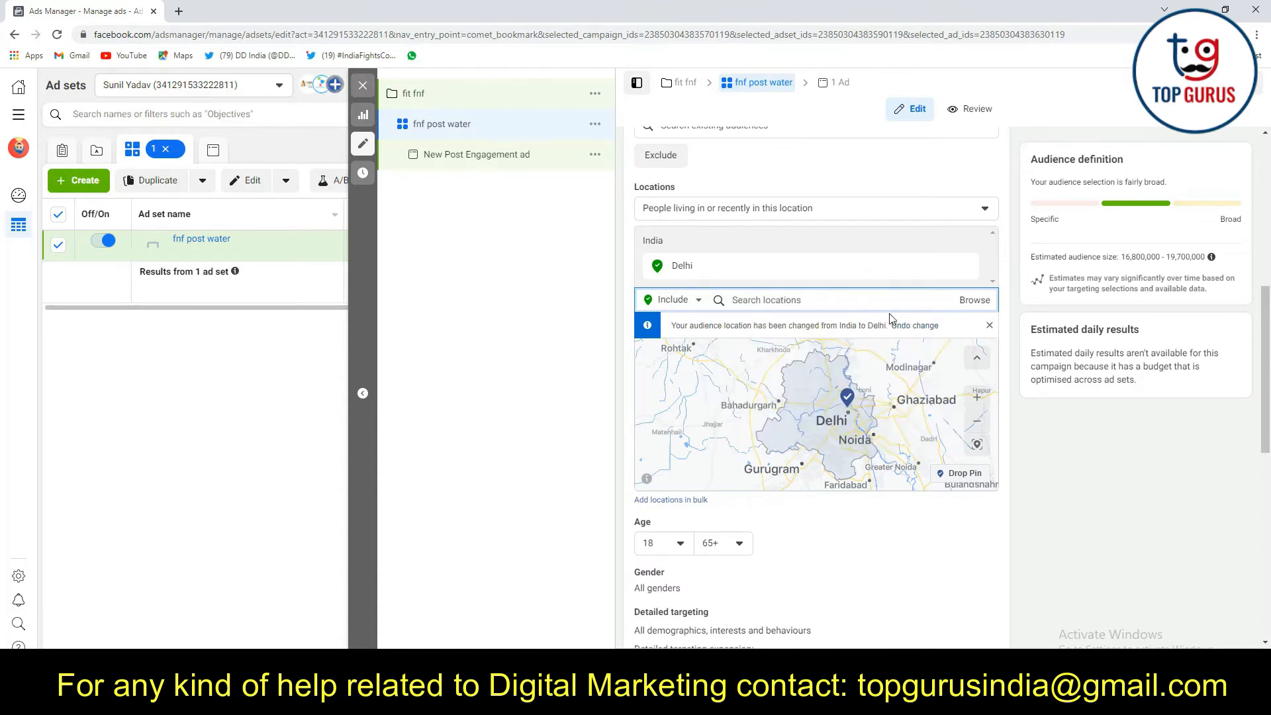
Search the locations for "cr park delhi" and include the place CRPark in the audience
type("cr park")
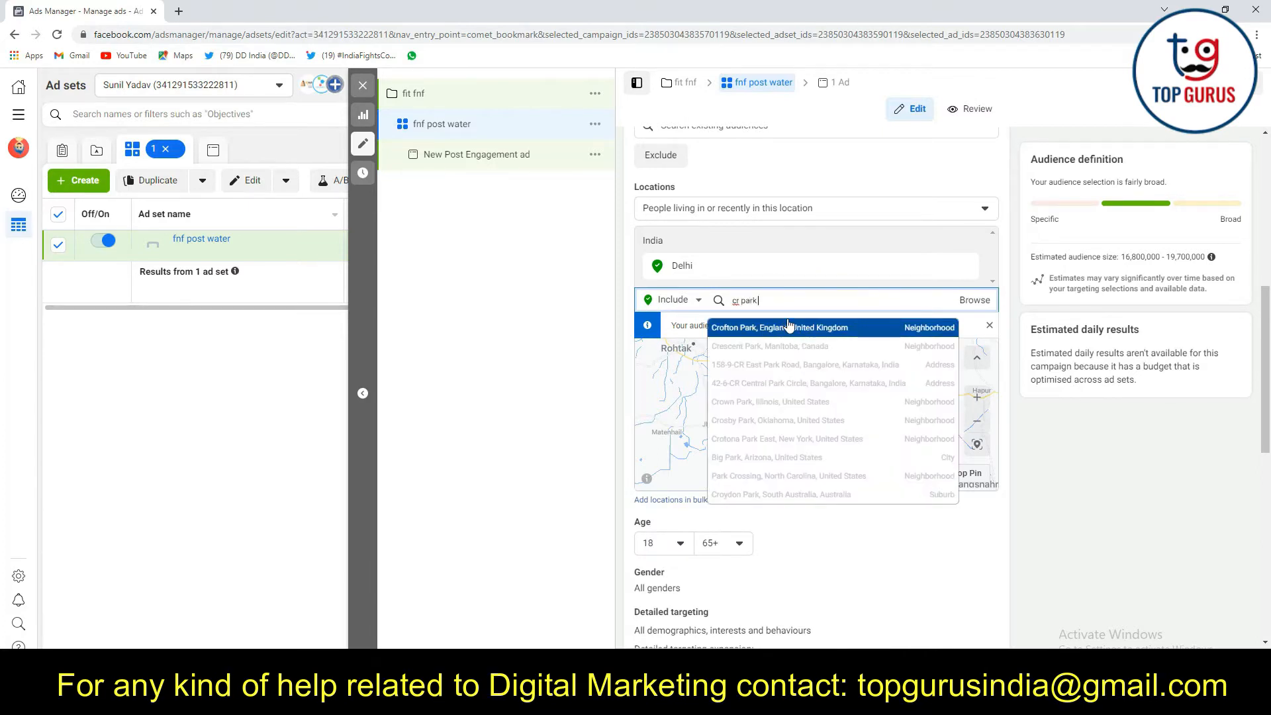
type(" delhi")
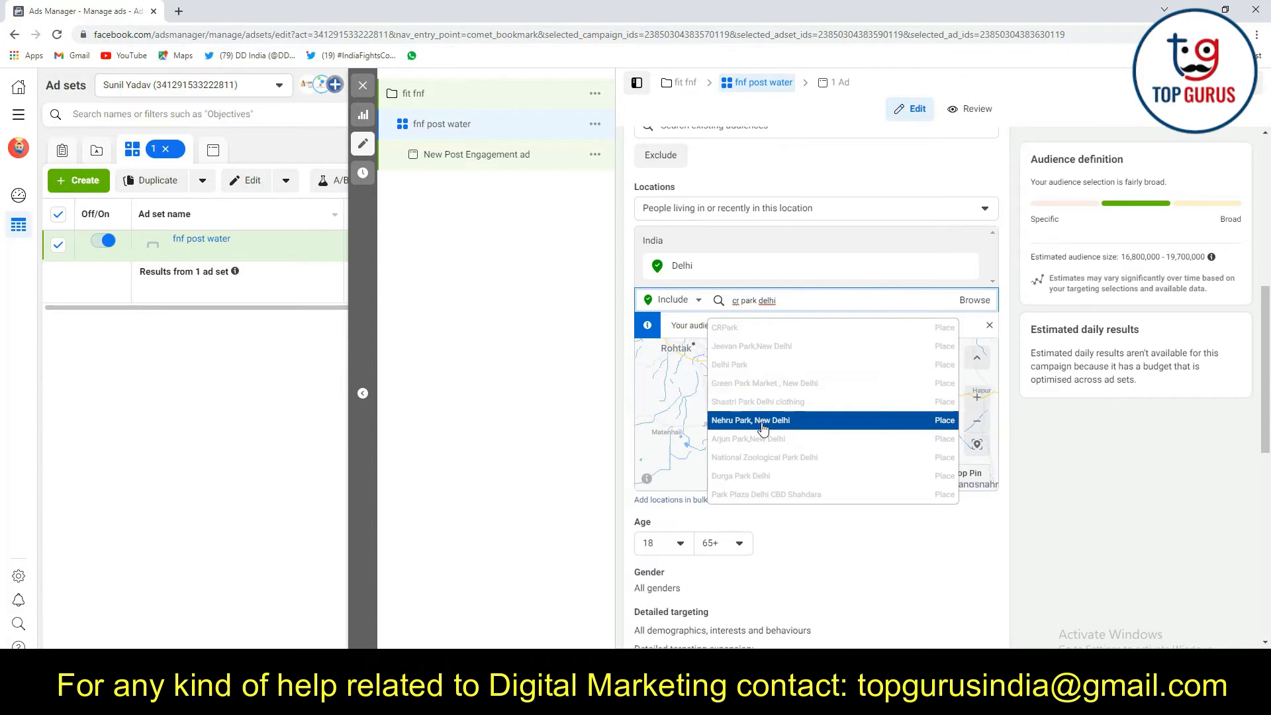
left_click(758, 328)
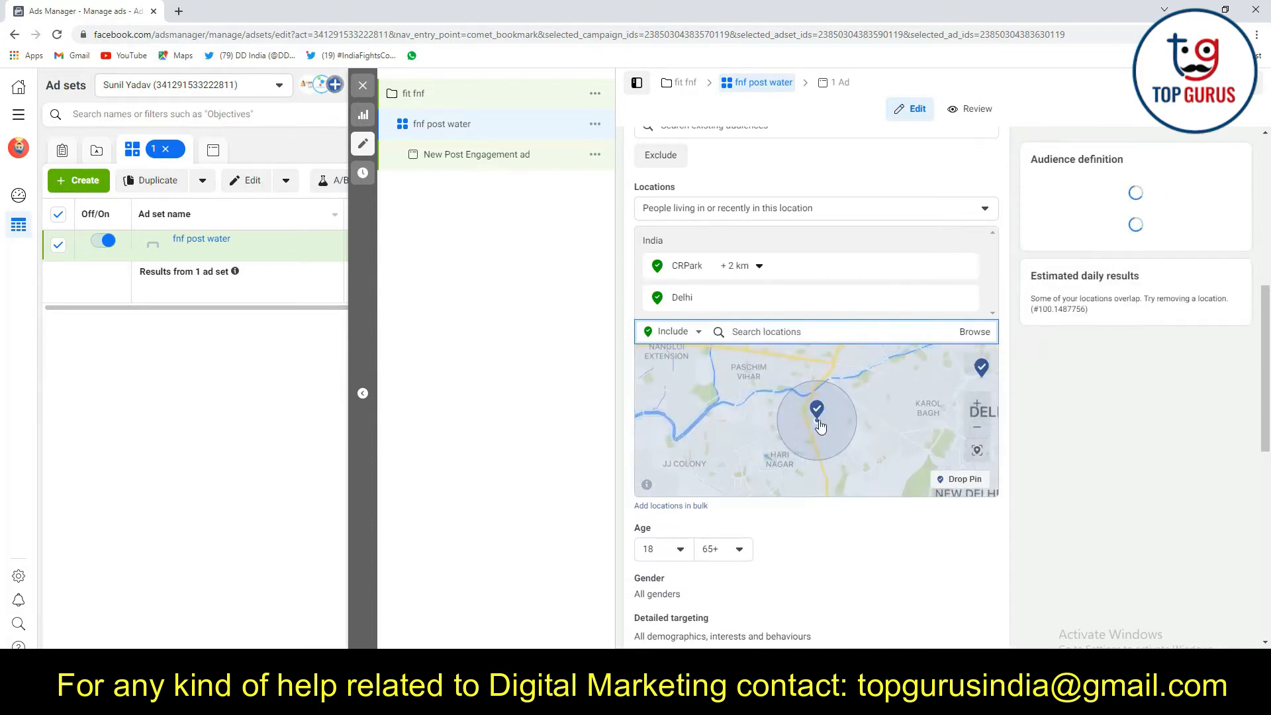
Remove the Delhi entry that overlaps CRPark from the ad set's included locations
mouse_move(688, 306)
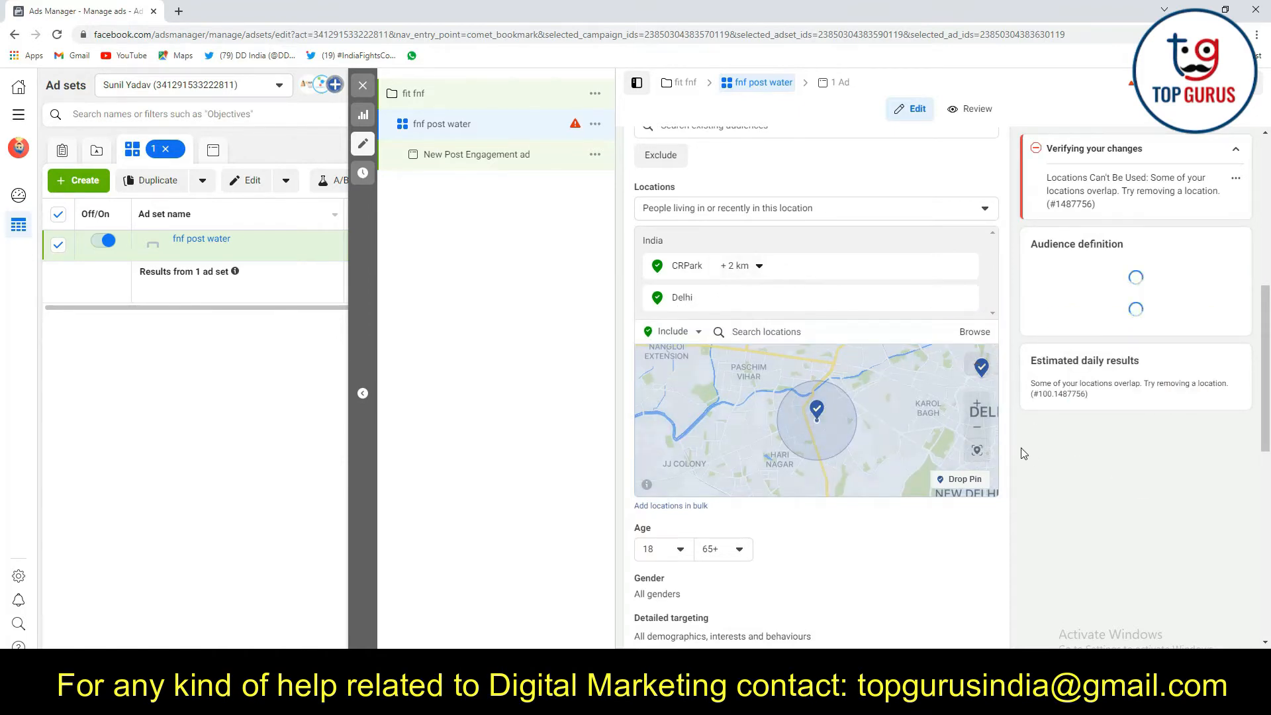
scroll(945, 417, "down", 5)
scroll(831, 417, "up", 4)
scroll(836, 415, "up", 4)
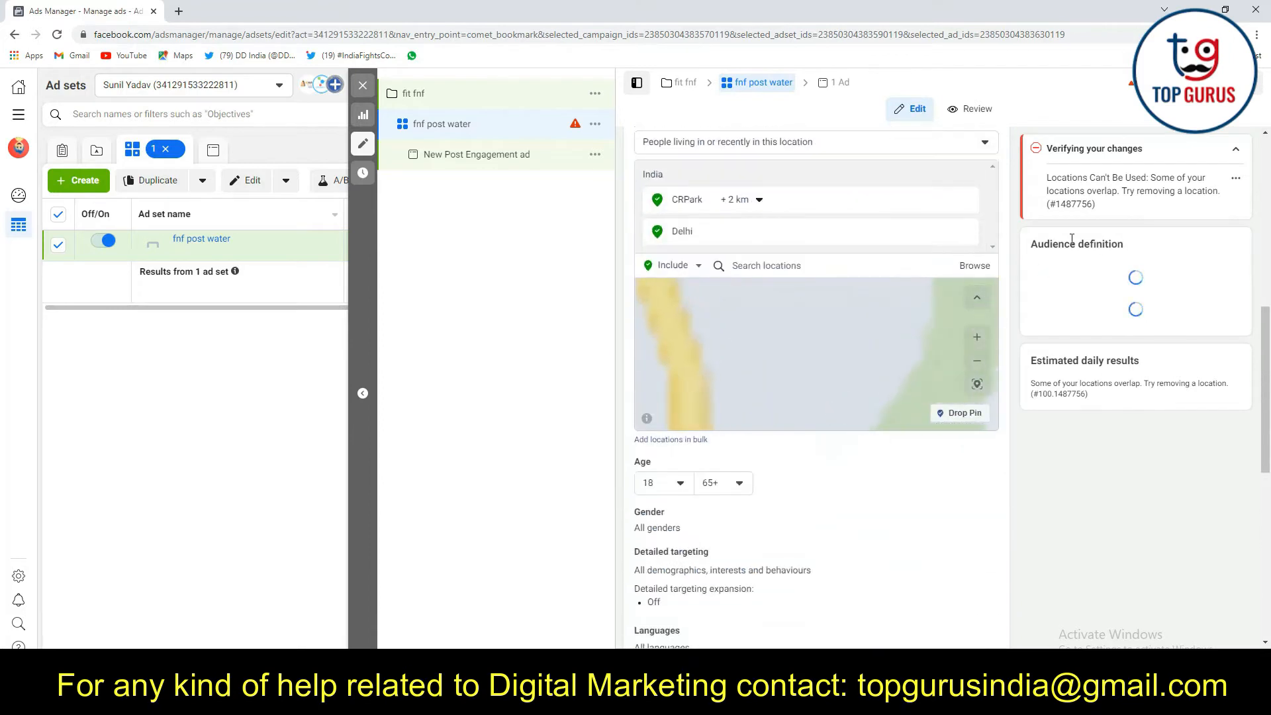
scroll(926, 316, "down", 1)
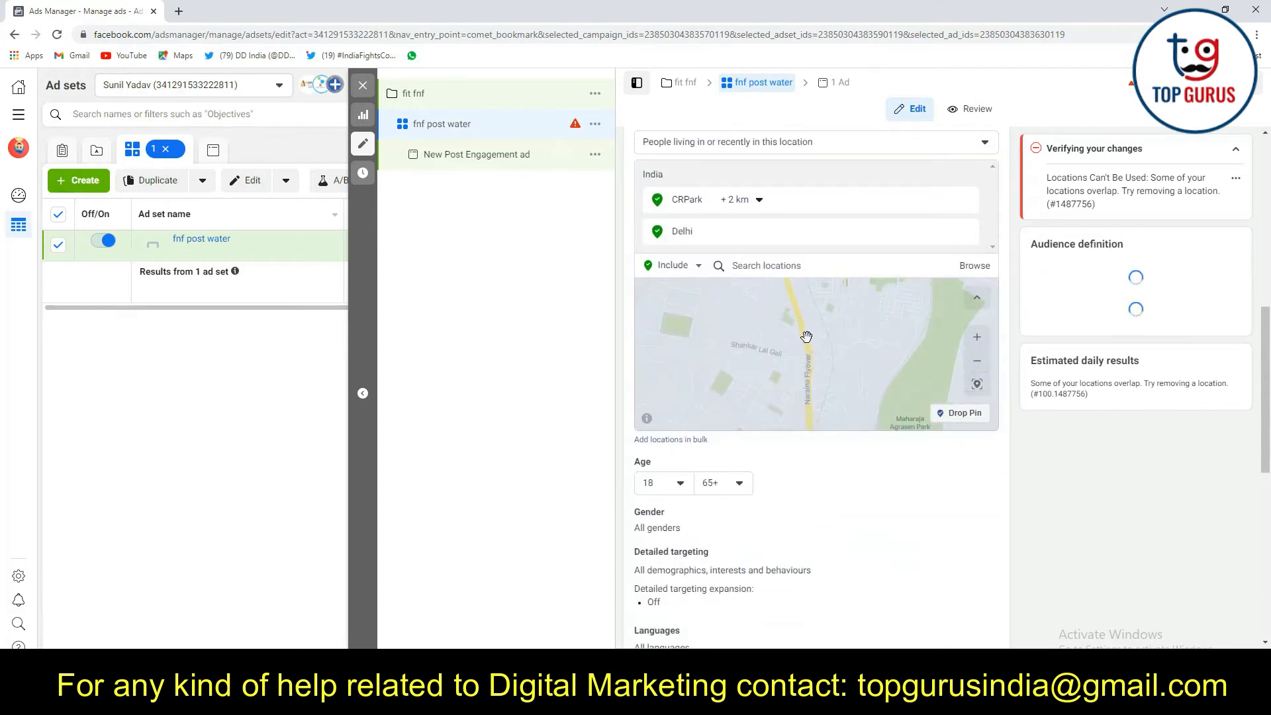
scroll(808, 338, "down", 2)
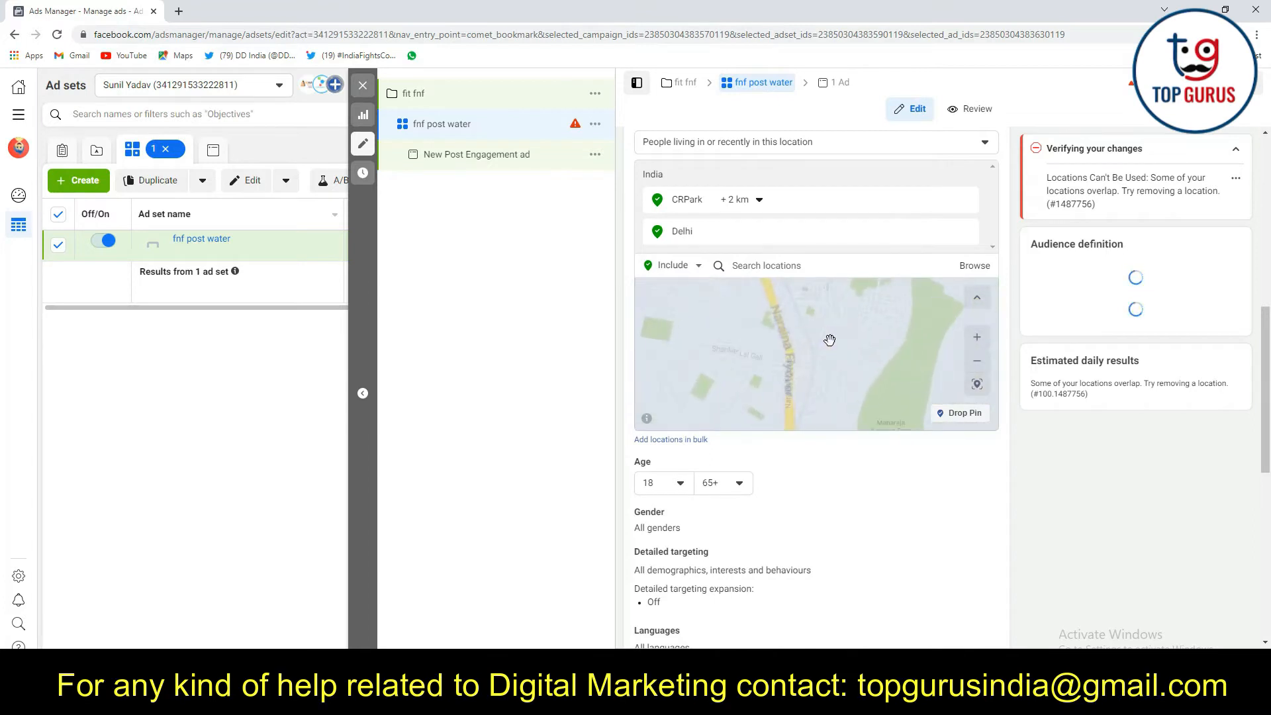
scroll(826, 337, "up", 2)
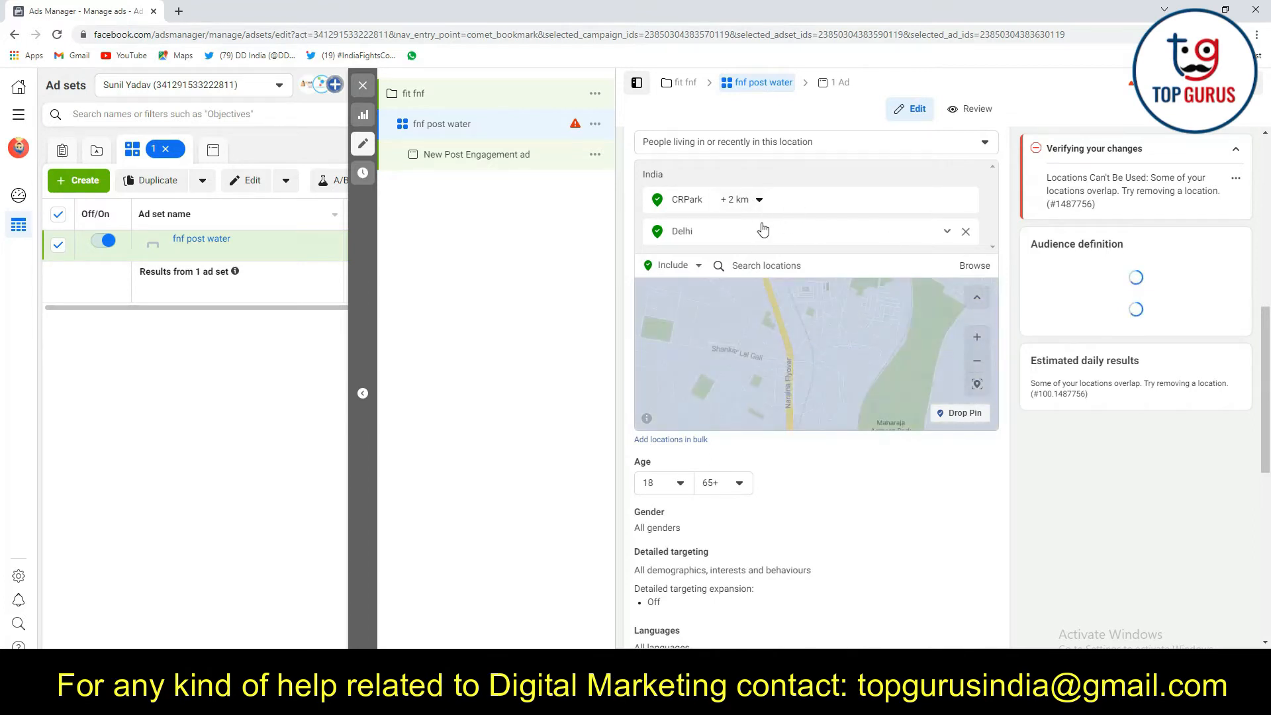
left_click(966, 231)
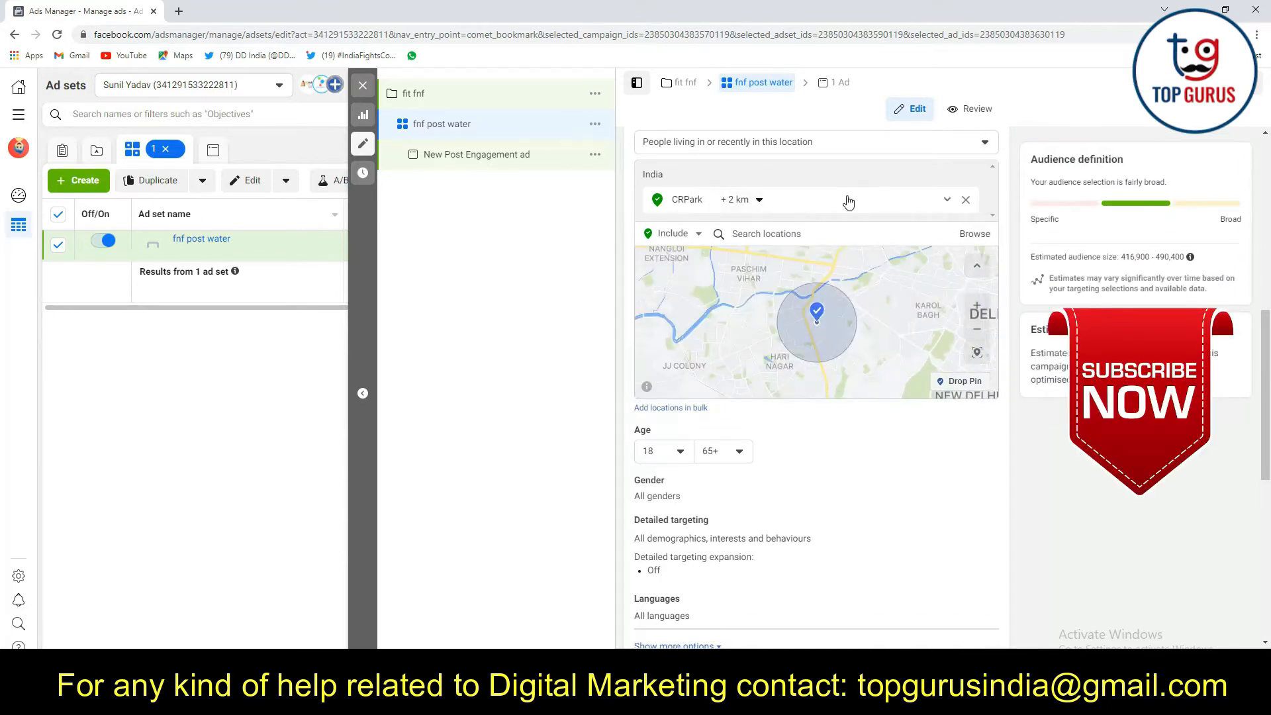
Include Preet Vihar and Yamuna Vihar, Delhi, as additional targeted locations alongside CRPark
left_click(759, 235)
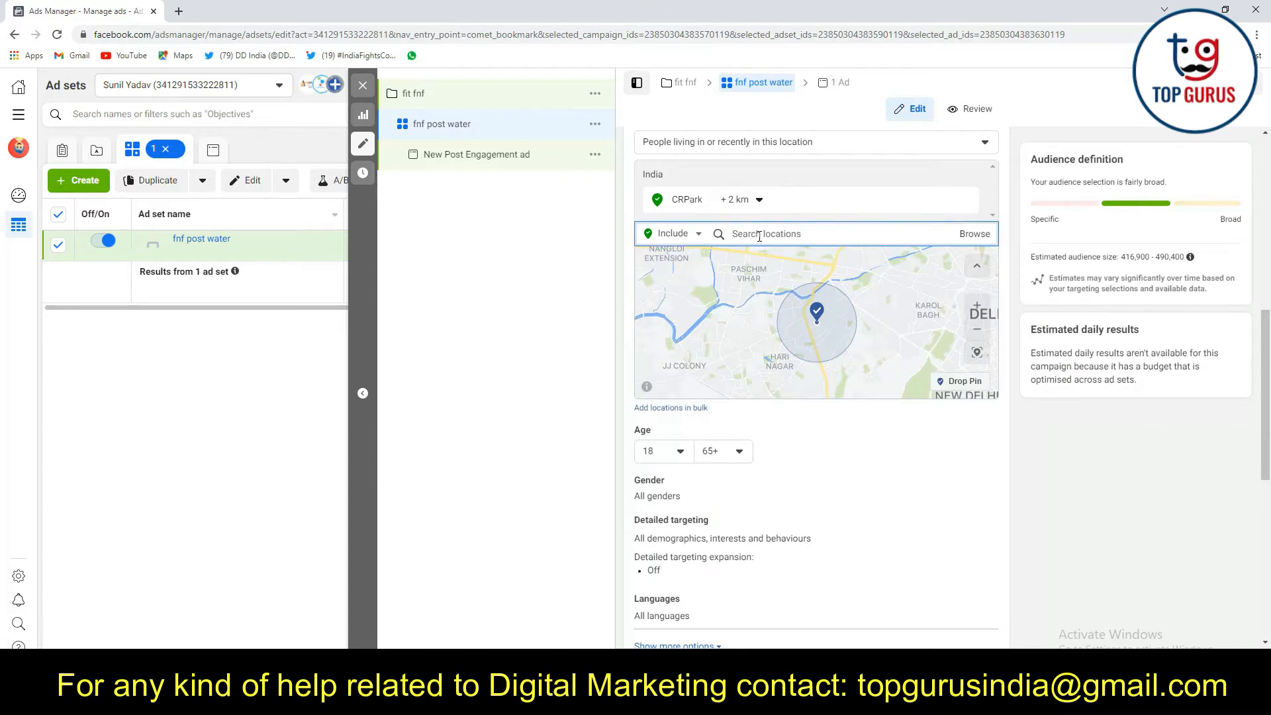
type("dreet vihar")
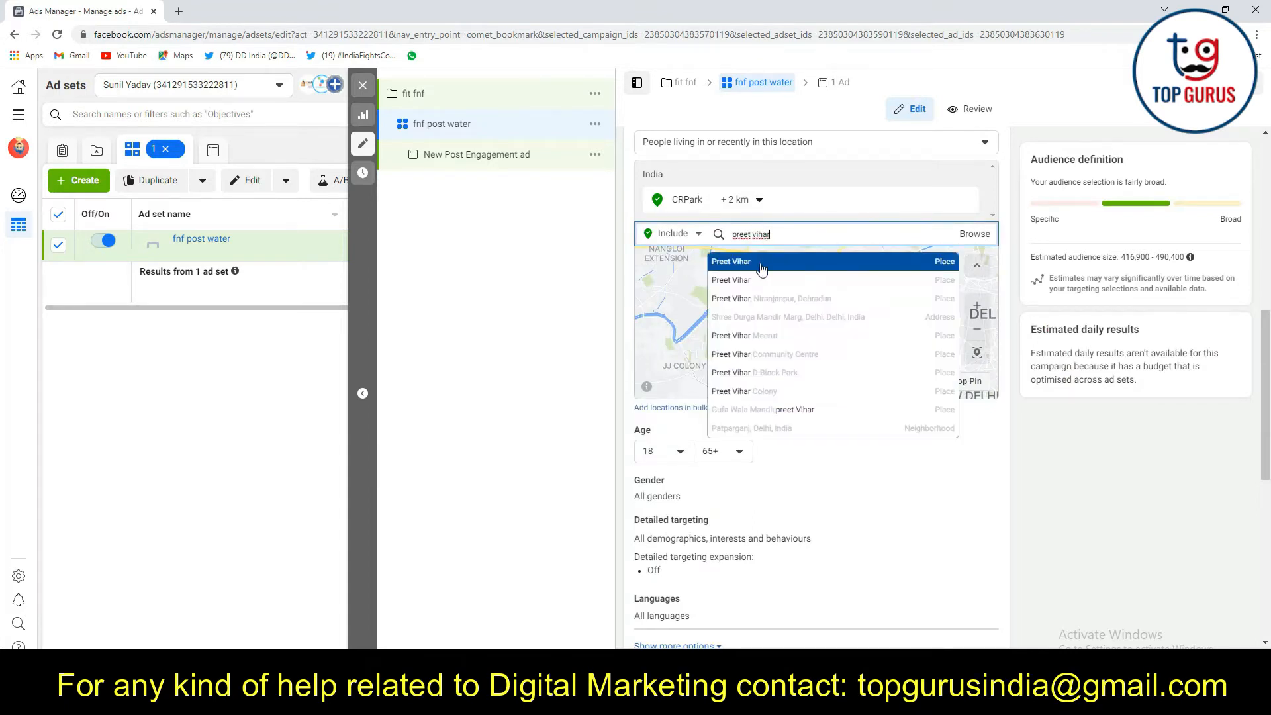
left_click(765, 262)
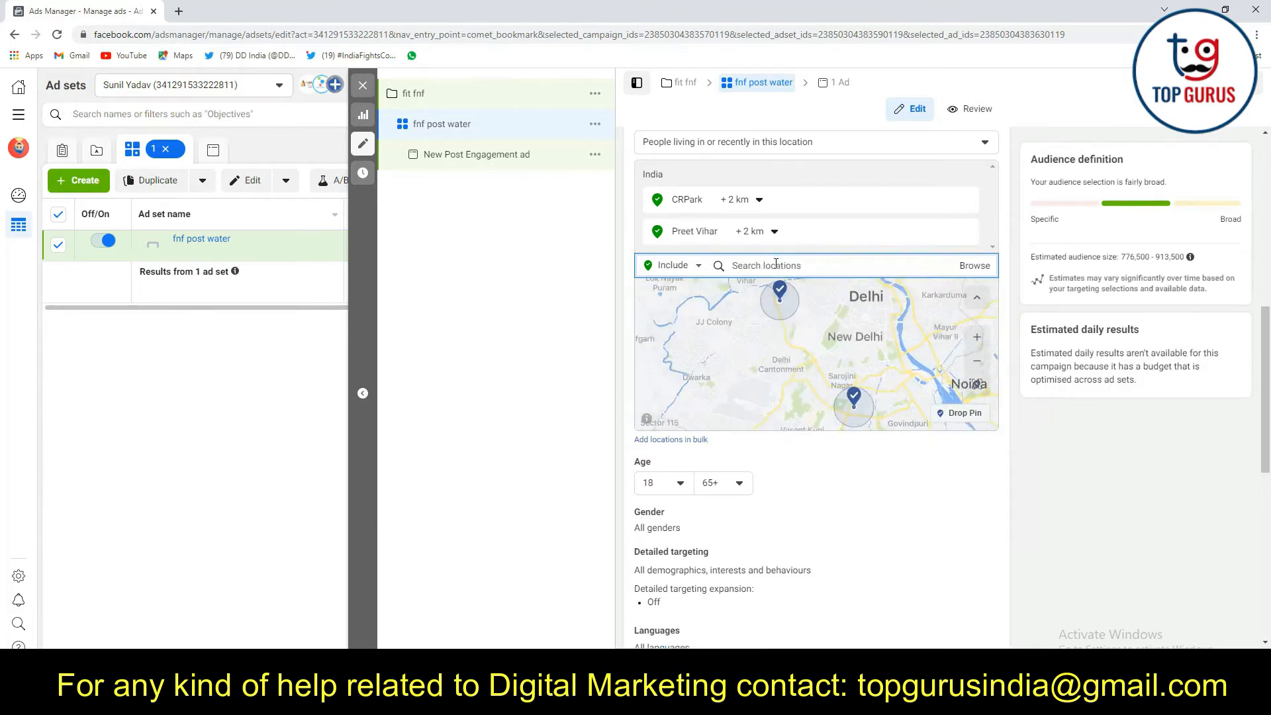
type("Yamuna")
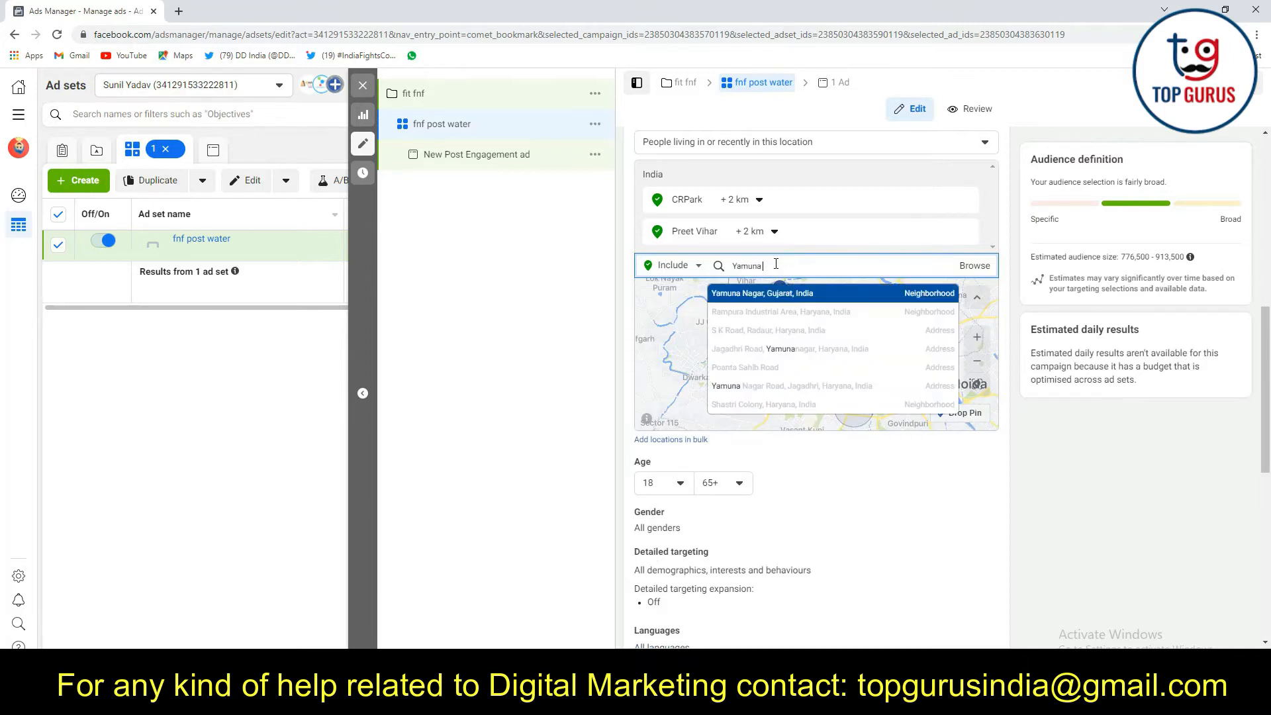
type(" vihar")
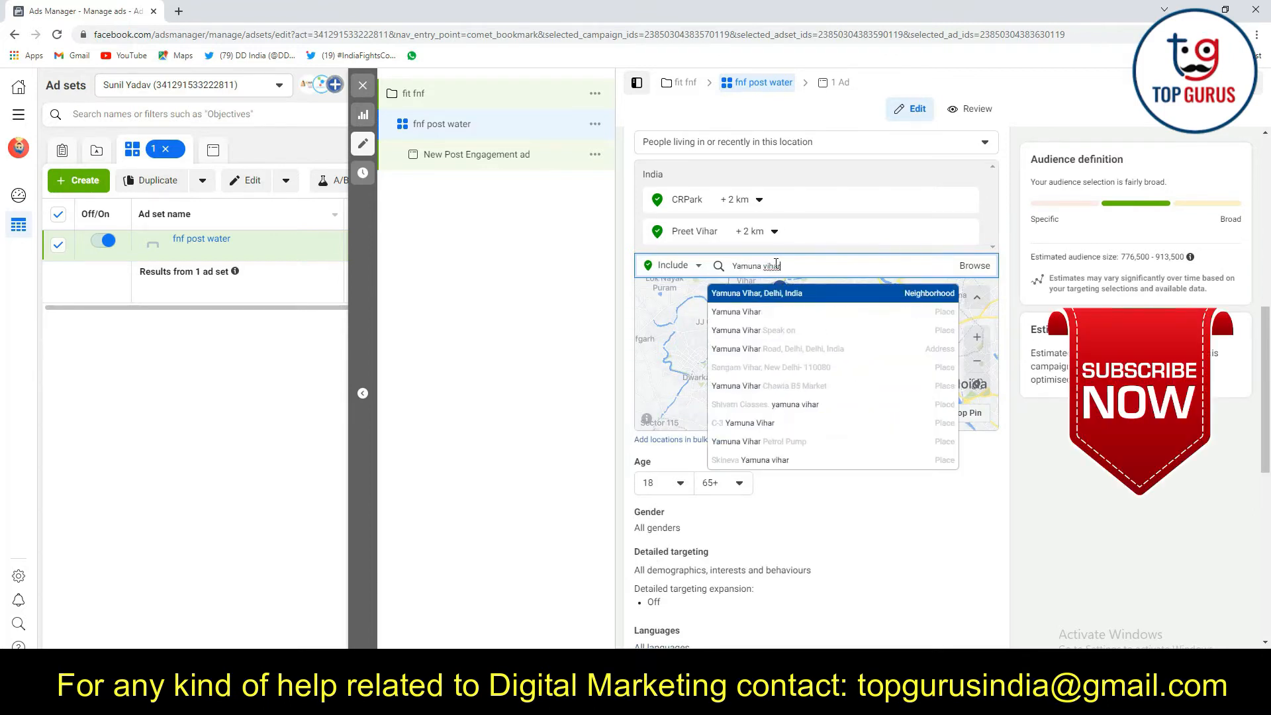
left_click(776, 292)
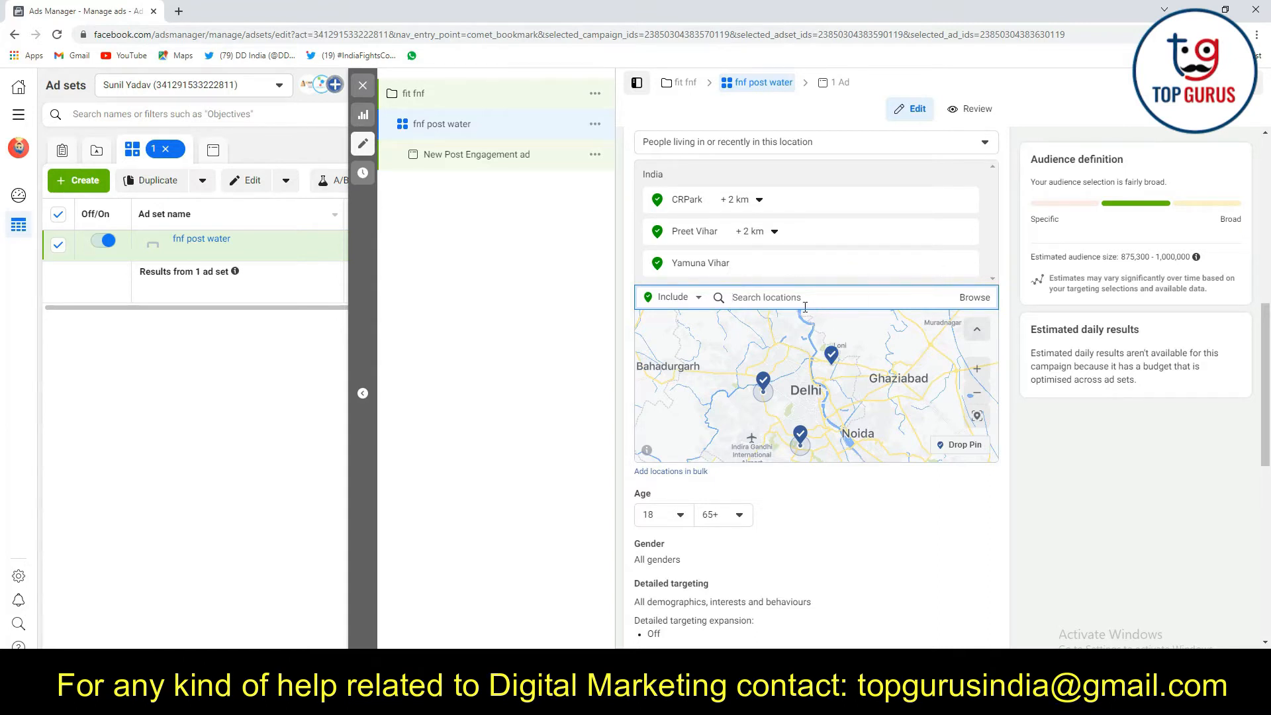
Switch the targeted location to the whole of Delhi, India, removing CRPark, and check the estimated audience size
type("delhi")
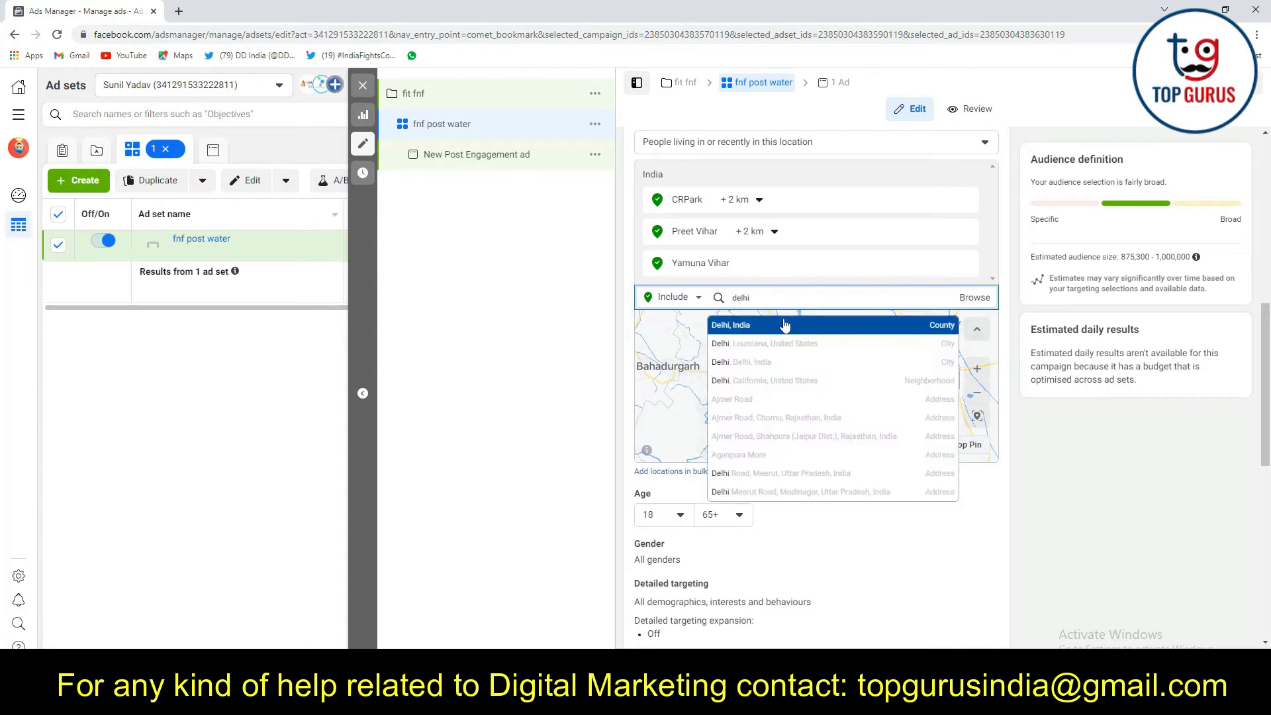
left_click(795, 323)
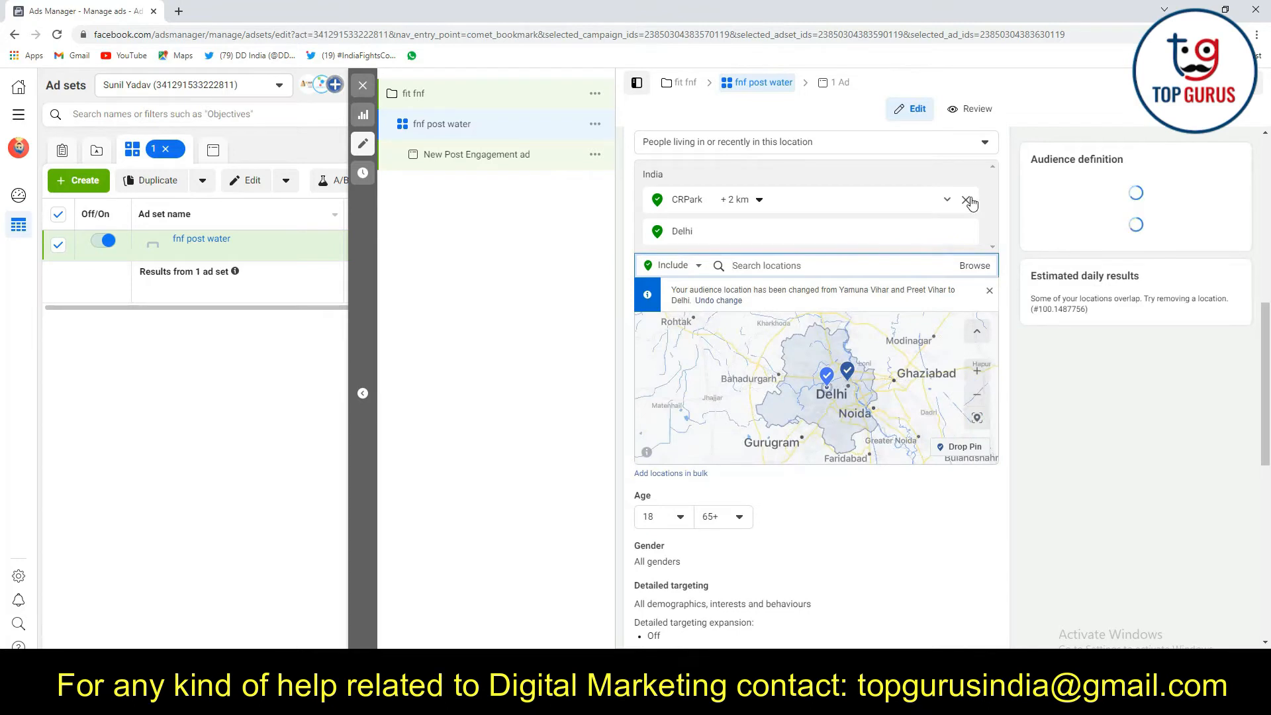
left_click(967, 200)
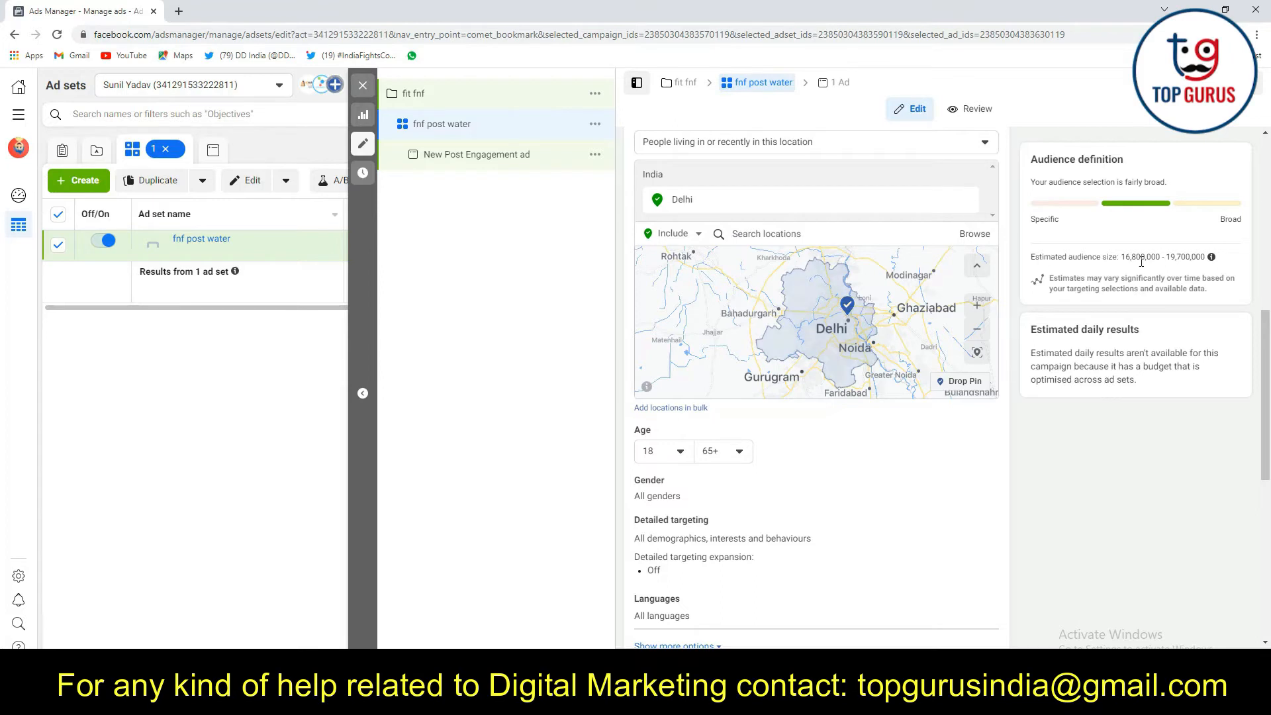
left_click_drag(1121, 257, 1203, 257)
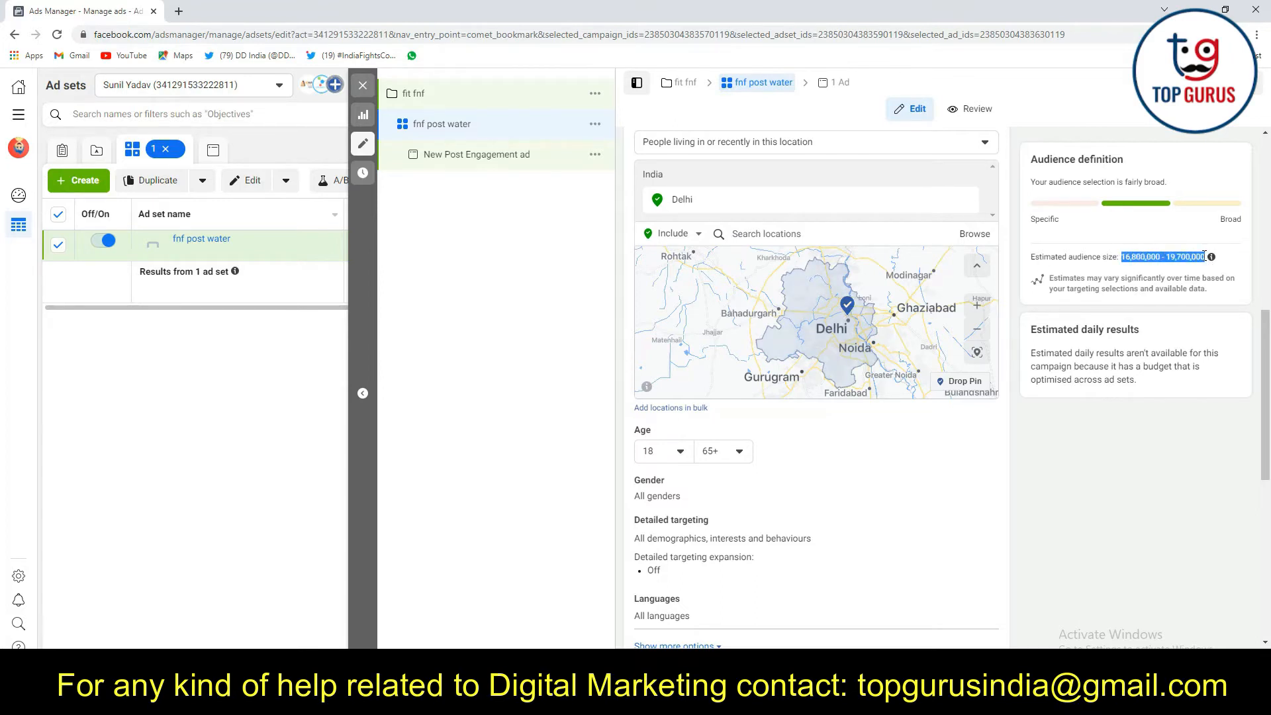
Include CRPark again by searching for "cr park delhi" and remove Delhi from the targeted locations
left_click(806, 233)
type("gr park")
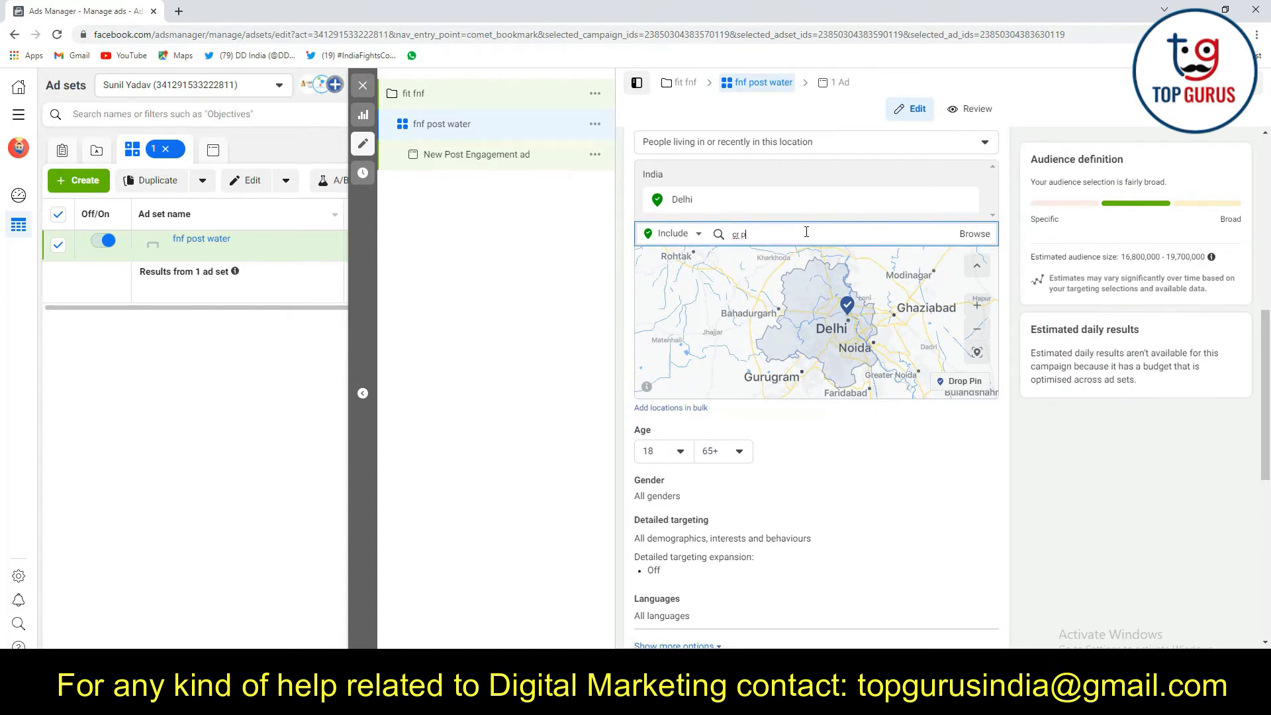
type(" de")
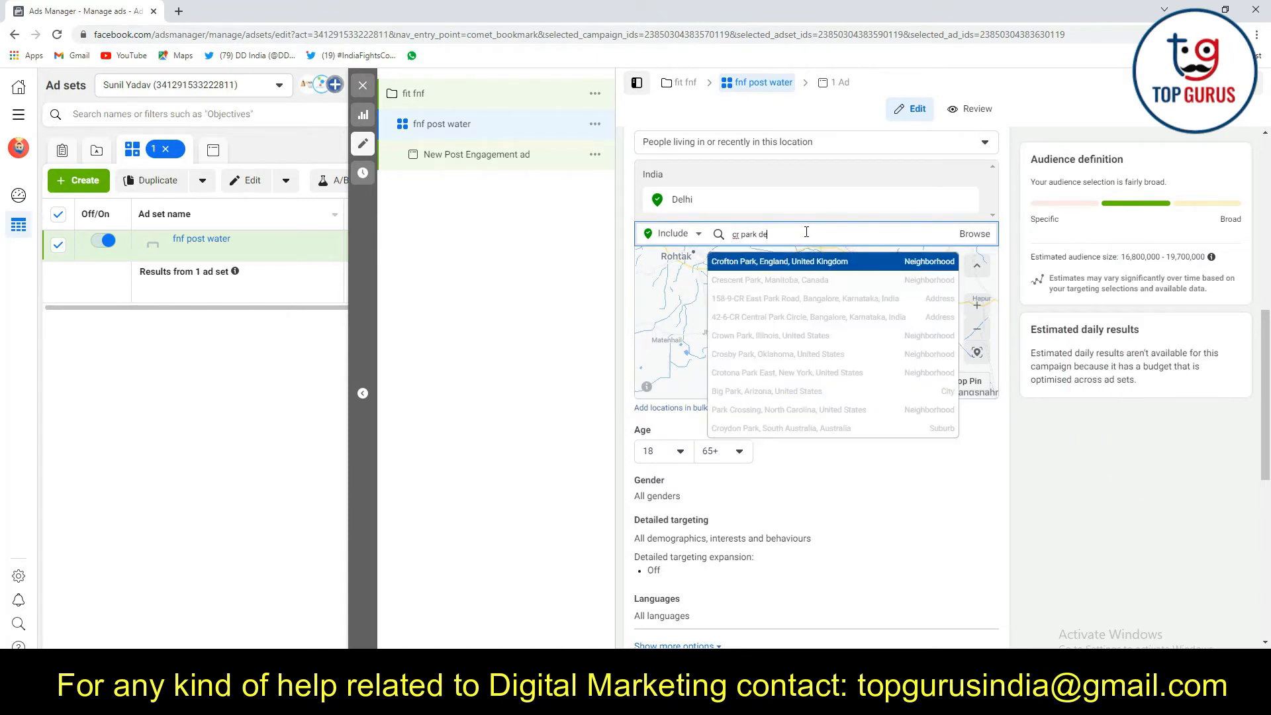
type("lhi")
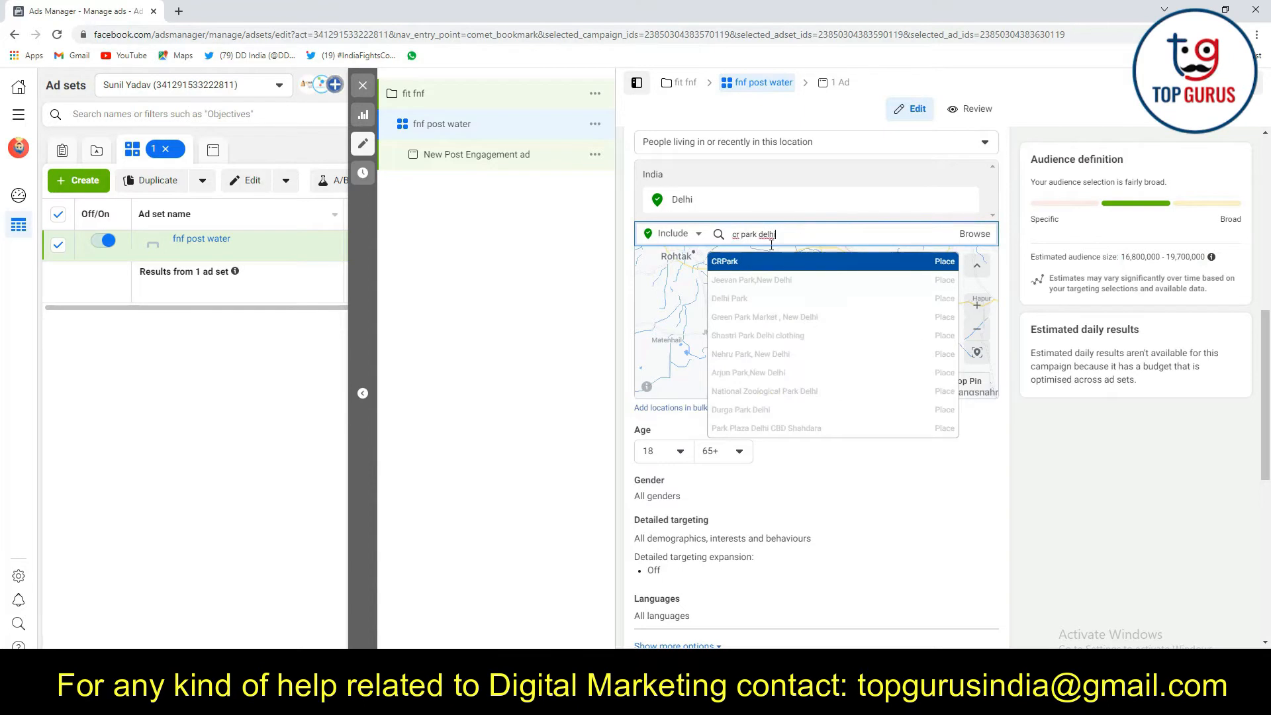
key("Return")
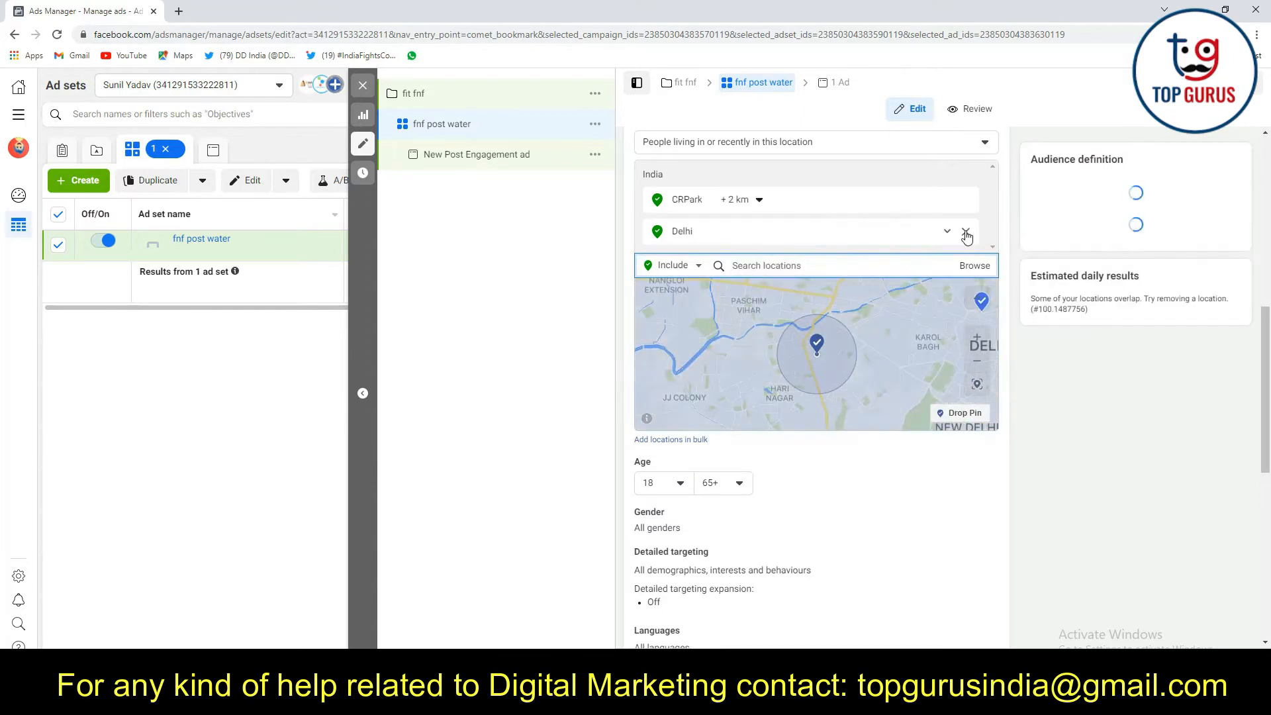
left_click(967, 233)
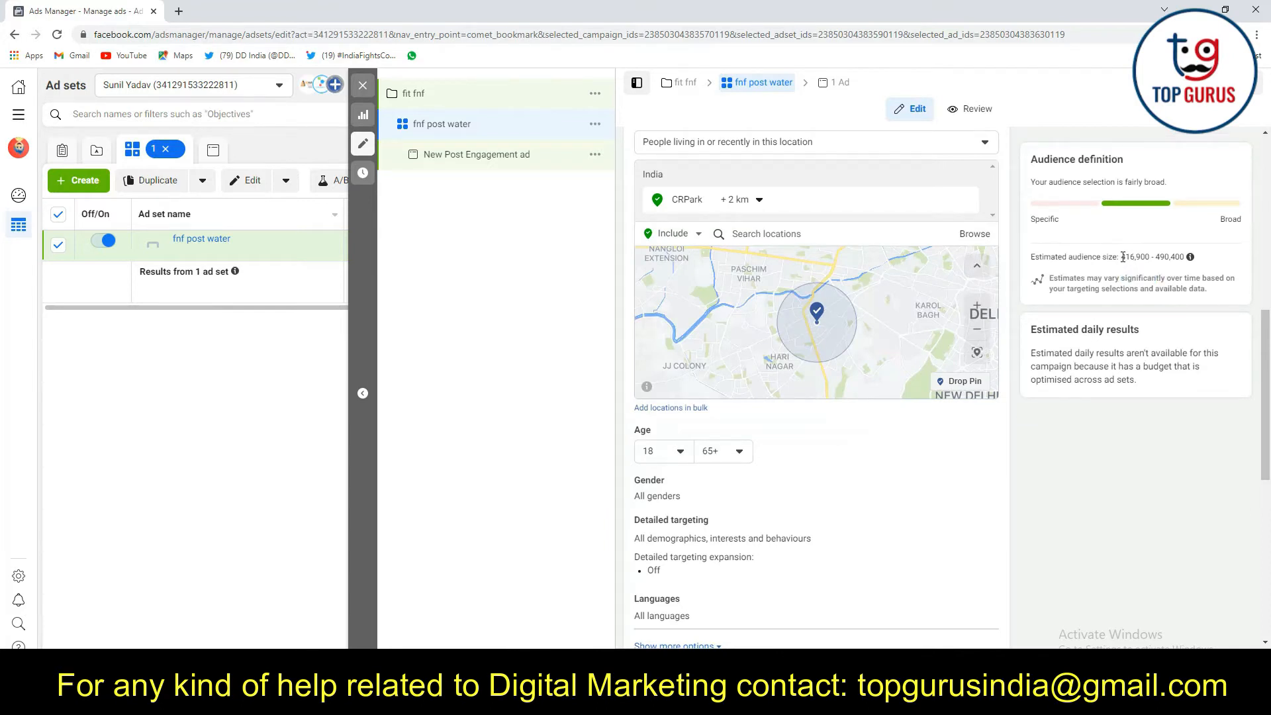
Check the estimated audience size for CRPark and include Paschim Vihar, Delhi, as an additional targeted location
left_click_drag(1121, 257, 1185, 259)
left_click(1017, 226)
left_click(759, 234)
type("pas")
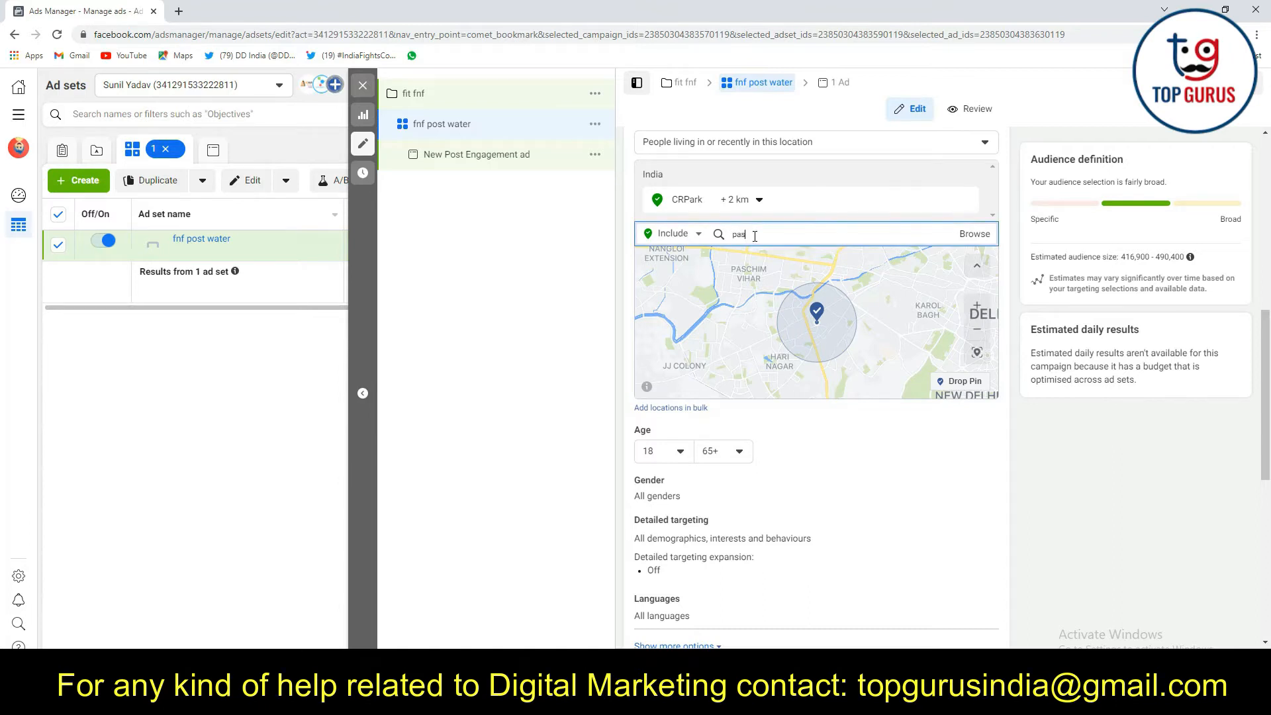
type("chim")
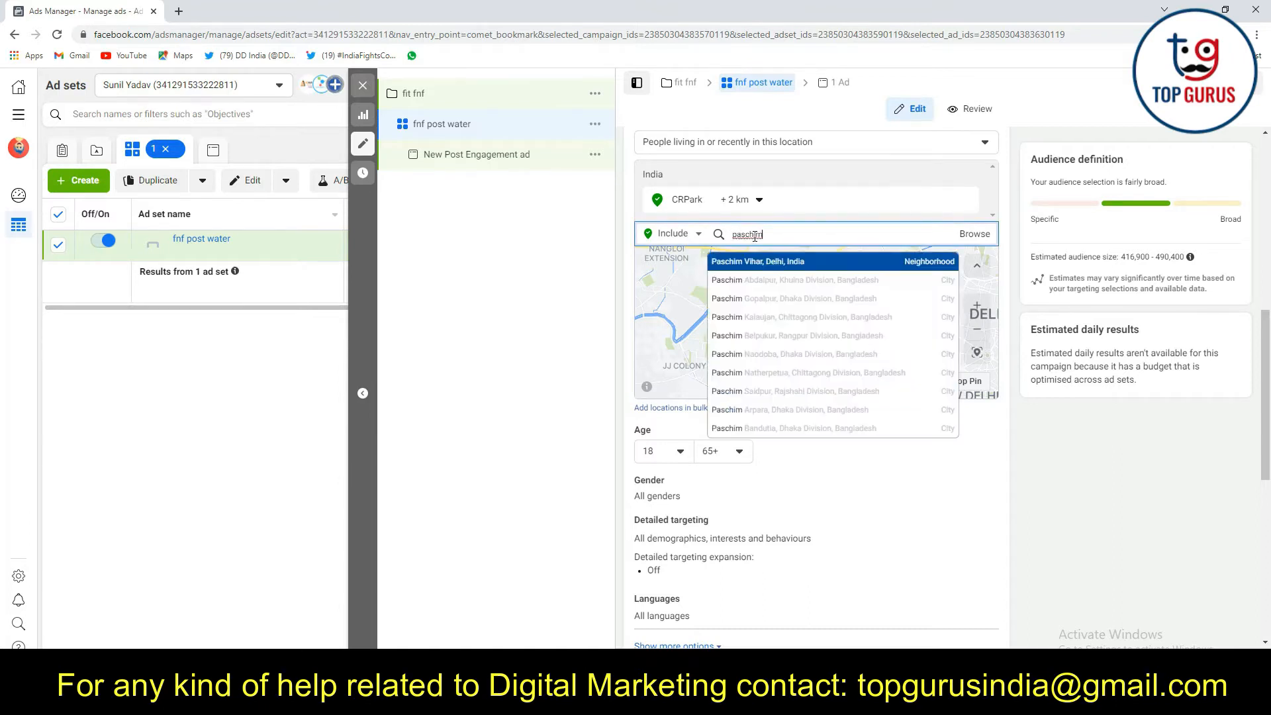
left_click(785, 263)
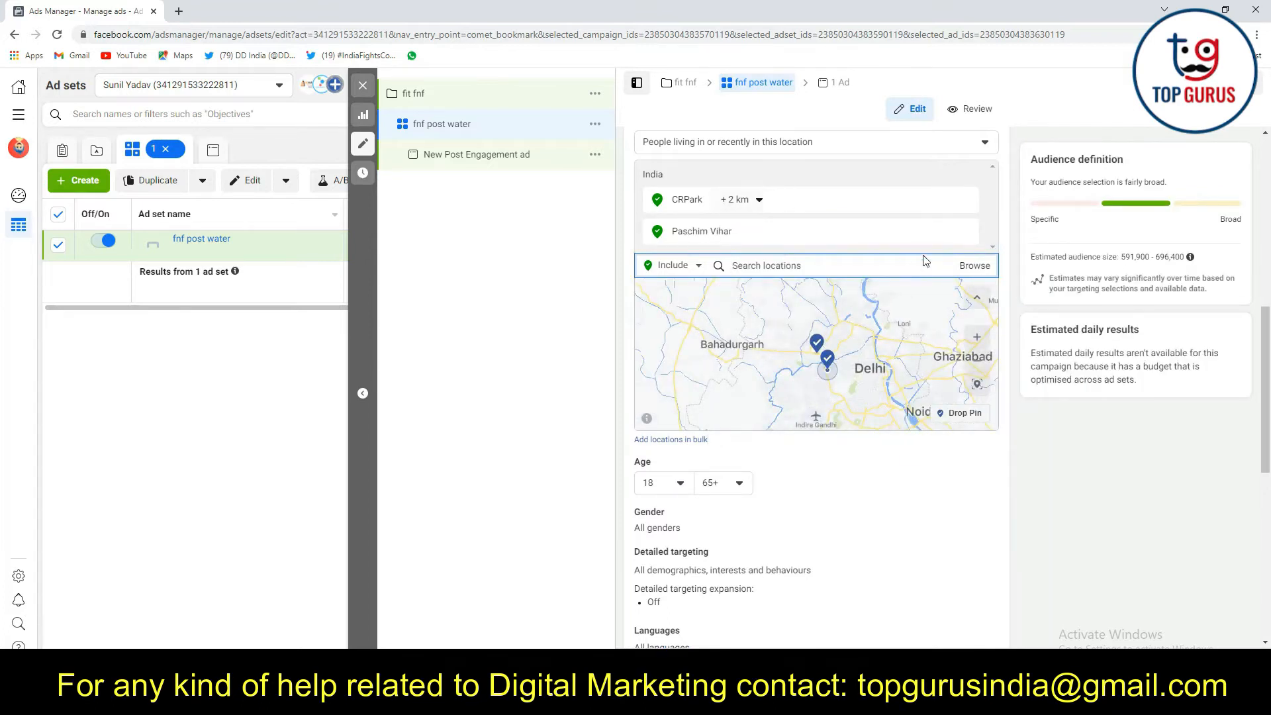
Remove Paschim Vihar from the ad set's included locations
left_click(966, 231)
right_click(967, 235)
key("Escape")
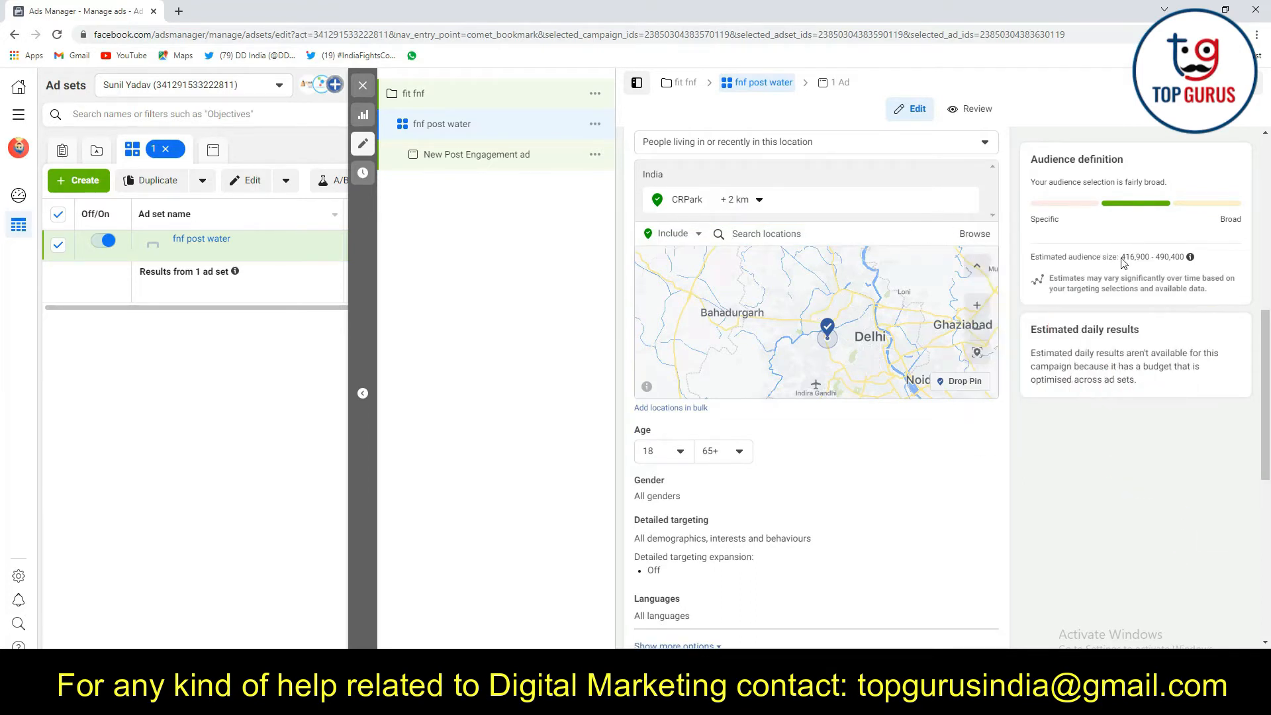
Search for "paschim vihar" and include the Paschim Vihar, Delhi, neighbourhood alongside CRPark
left_click(759, 236)
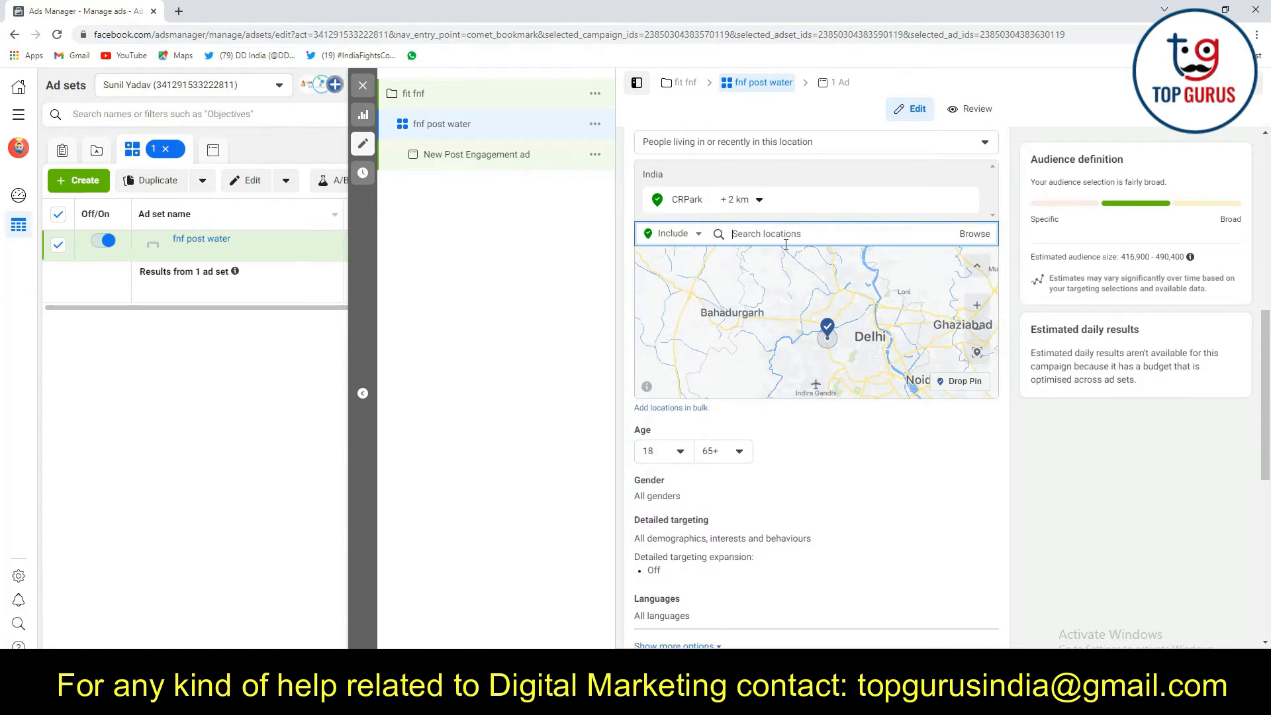
type("pasa")
type("chim vihar")
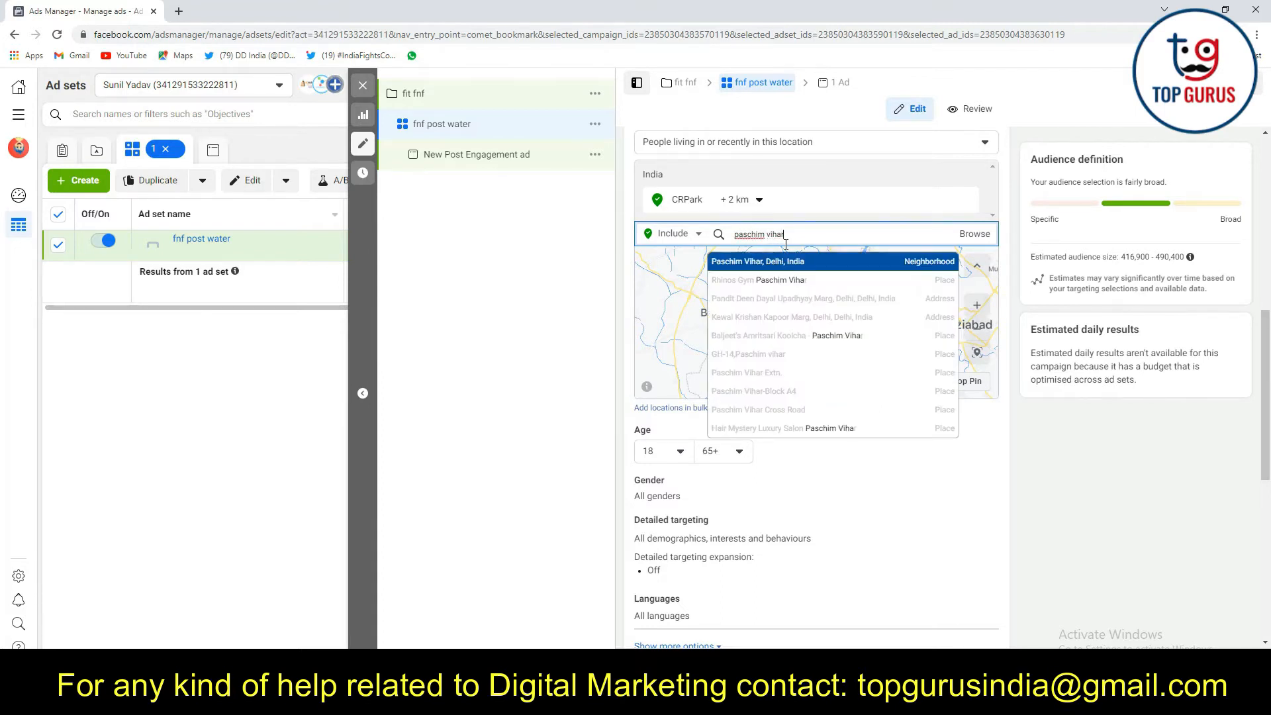
left_click(784, 258)
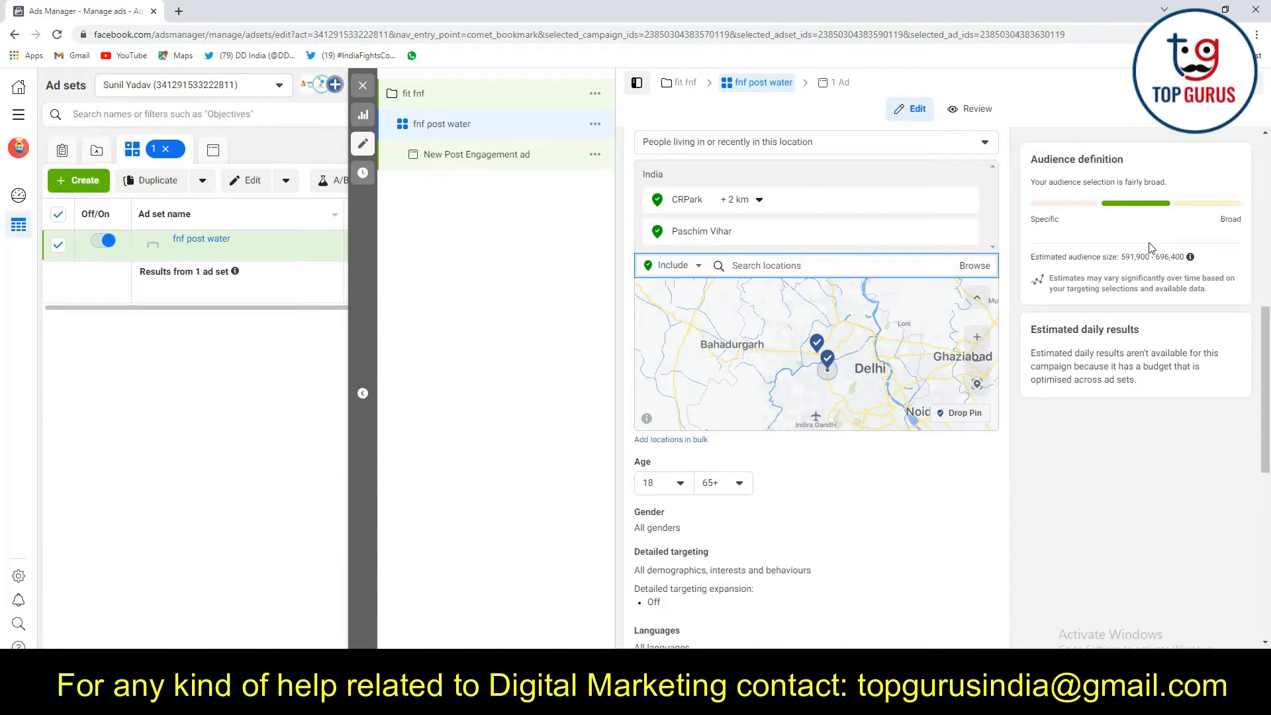
Review the options for how people are matched to the targeted locations and check the estimated audience size
scroll(762, 264, "up", 2)
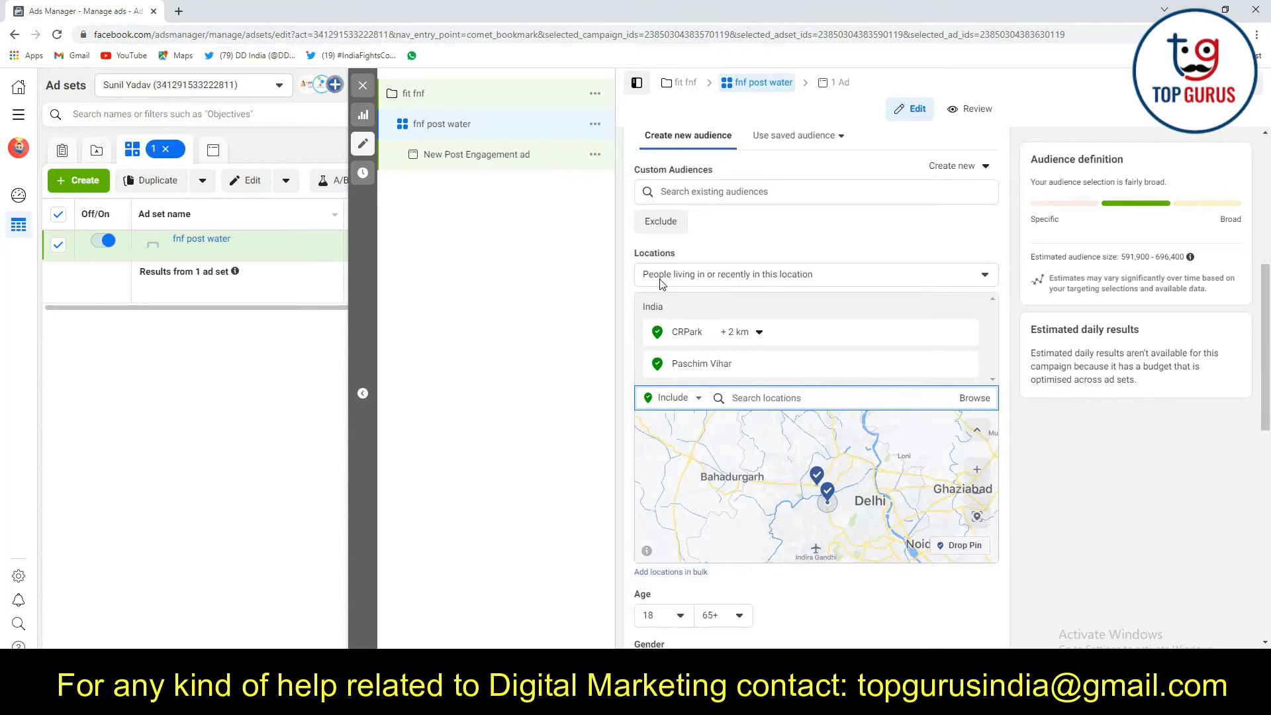
left_click(735, 274)
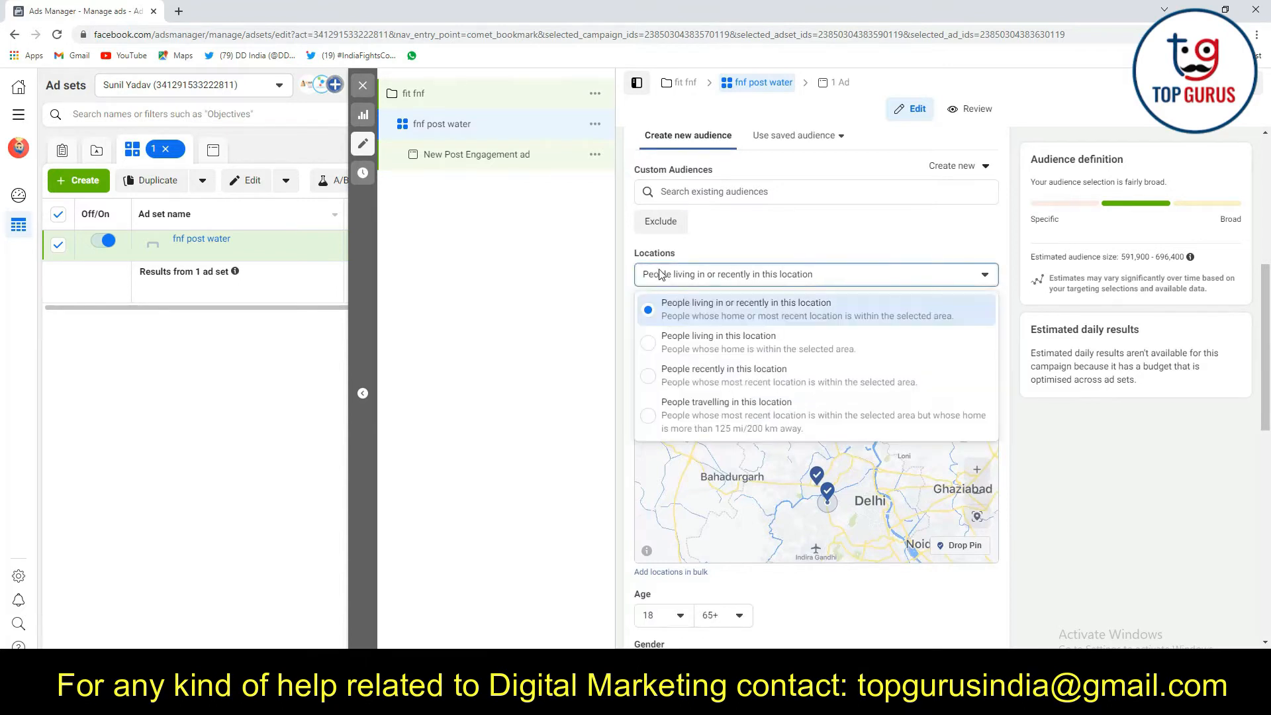
left_click(1080, 435)
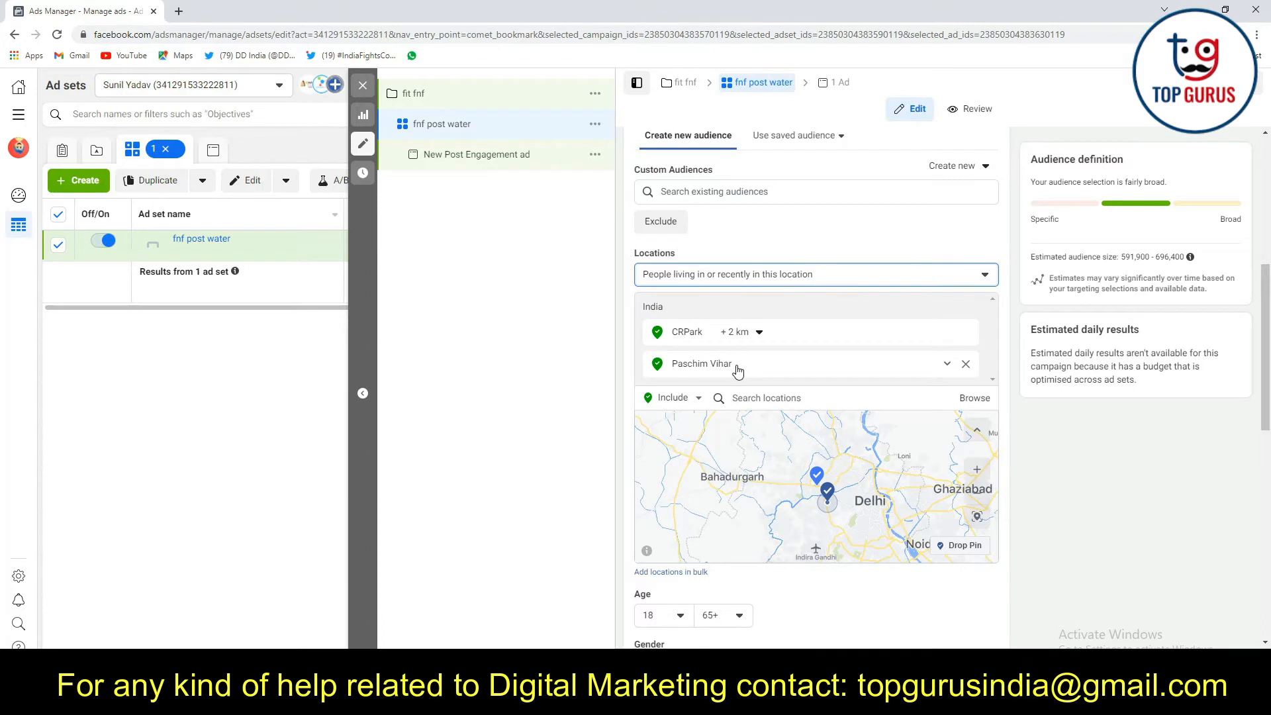
left_click(1031, 260)
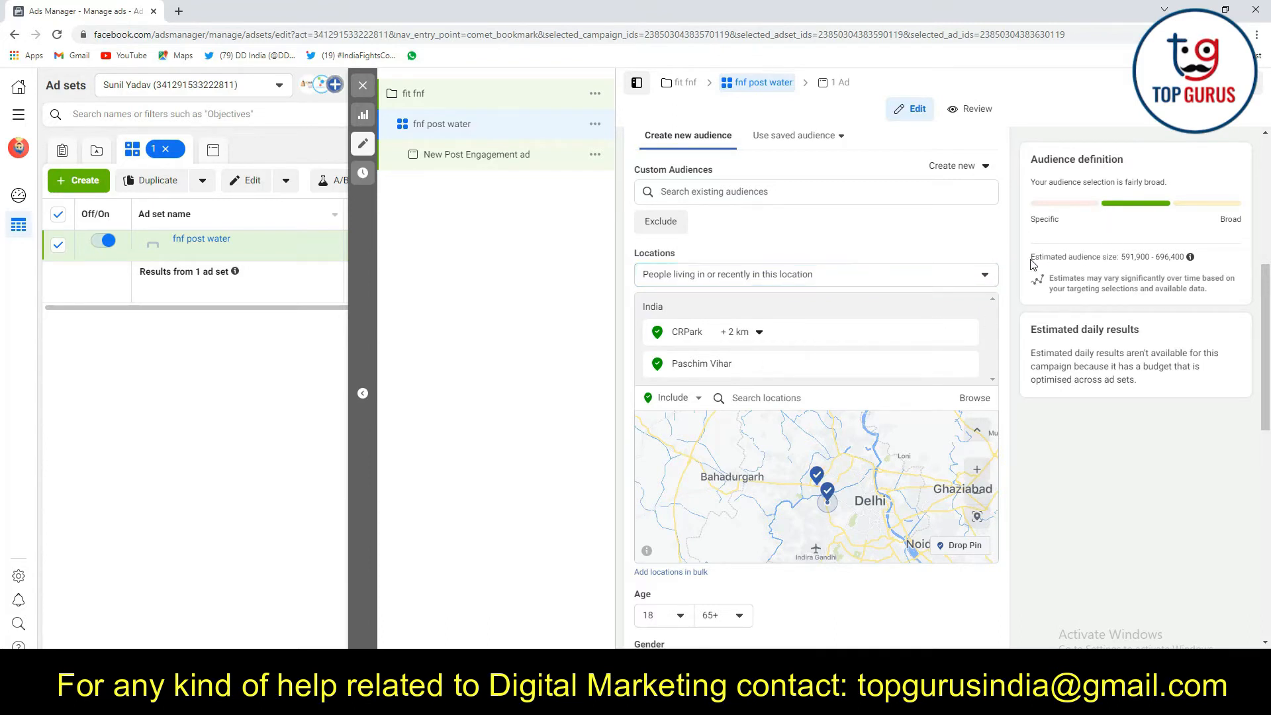
left_click_drag(1113, 259, 1184, 262)
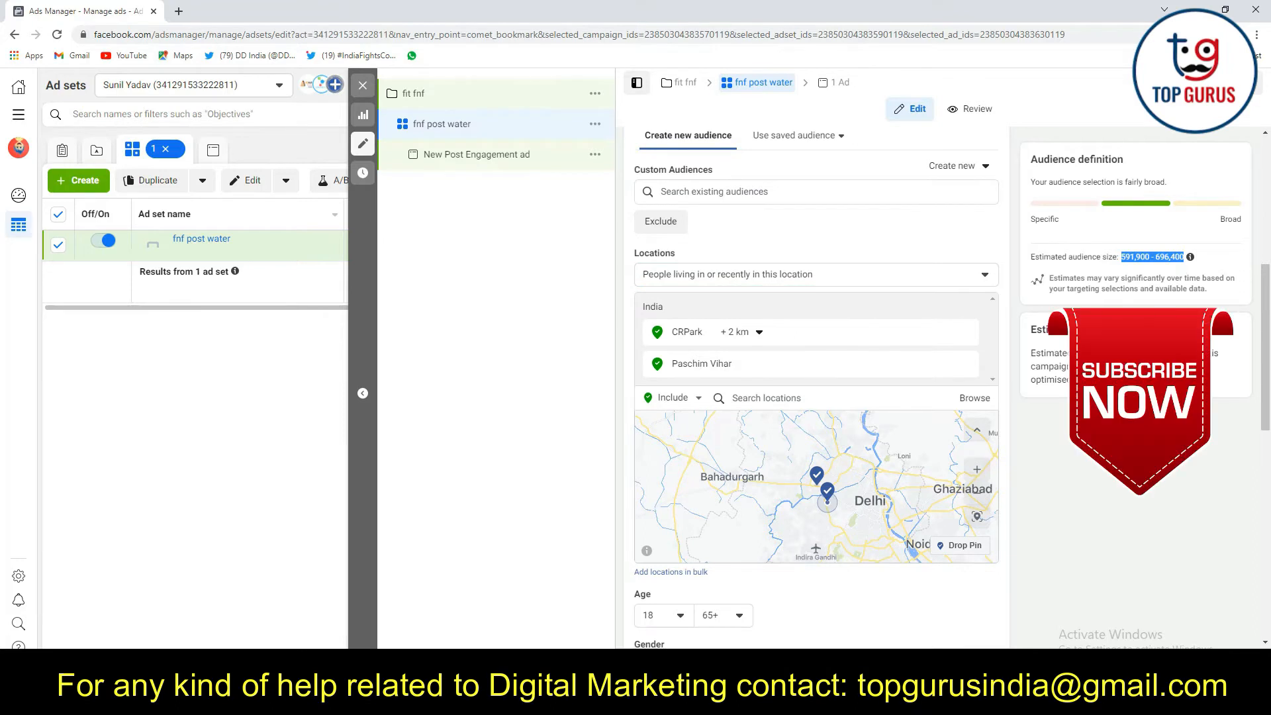
left_click(1113, 432)
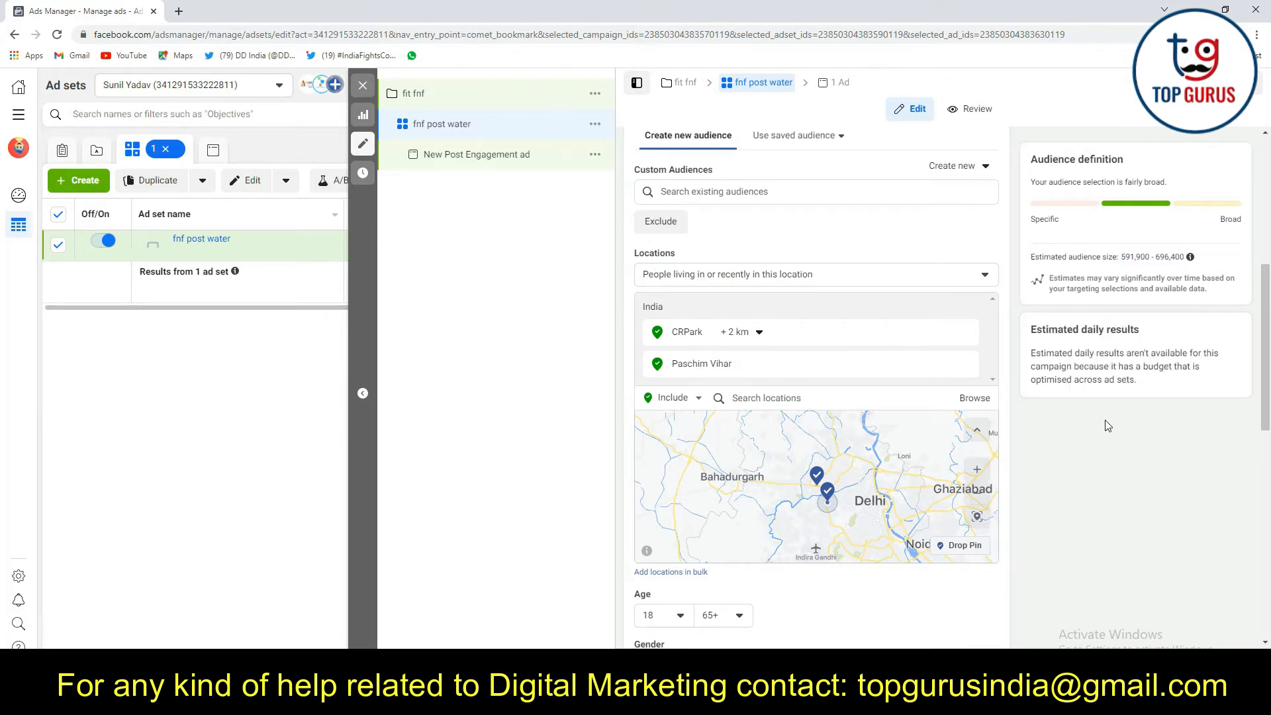
Look at the minimum age choices and set the audience's maximum age to 40
scroll(1108, 426, "down", 2)
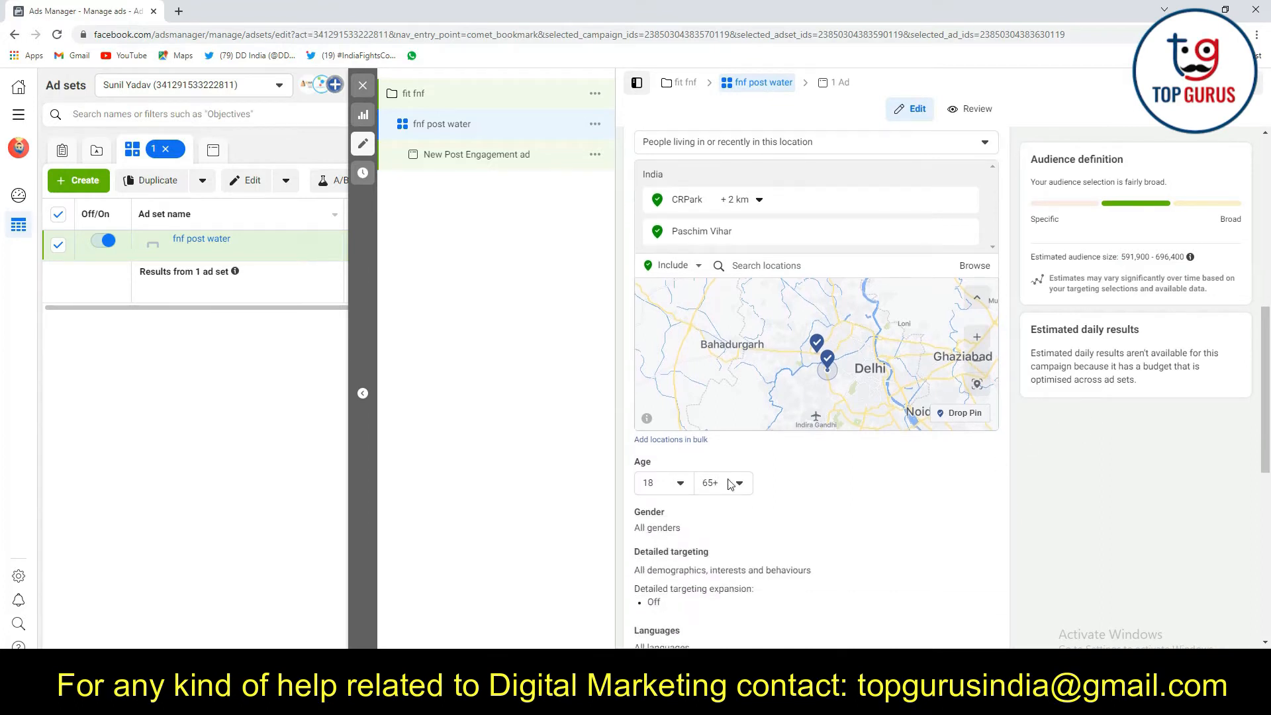
left_click(682, 488)
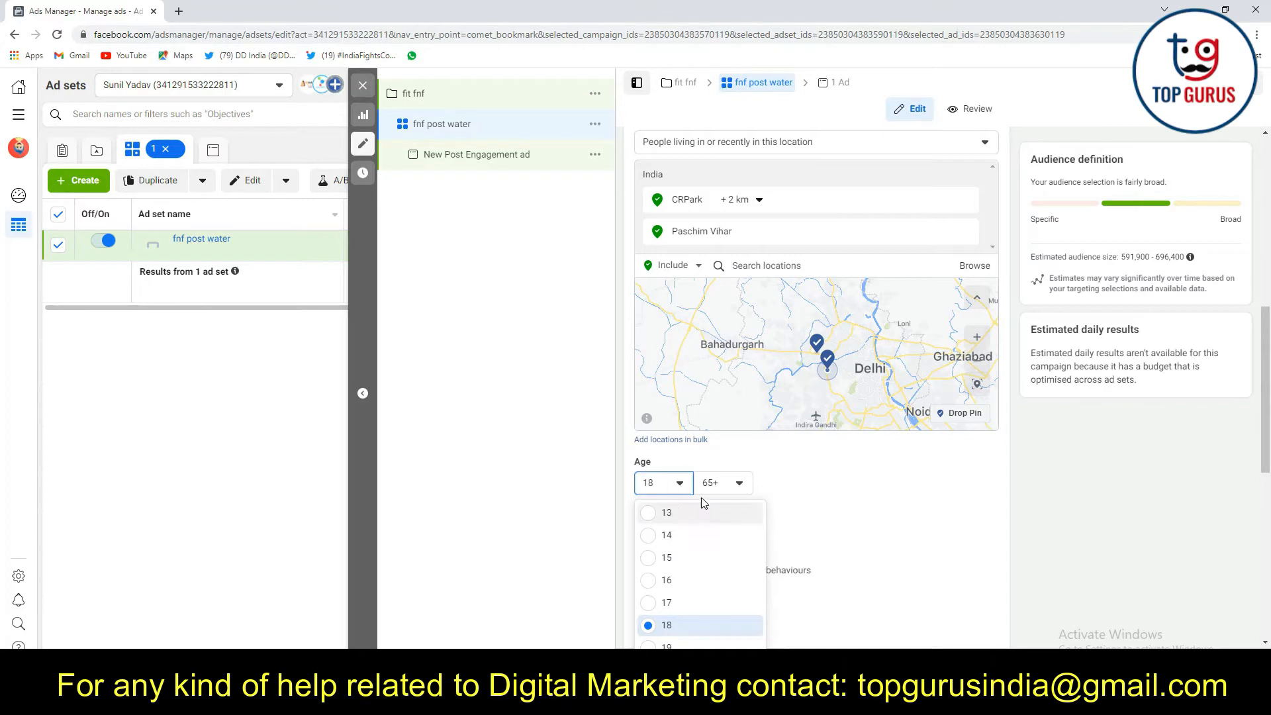
left_click(754, 481)
left_click(729, 482)
scroll(759, 588, "up", 12)
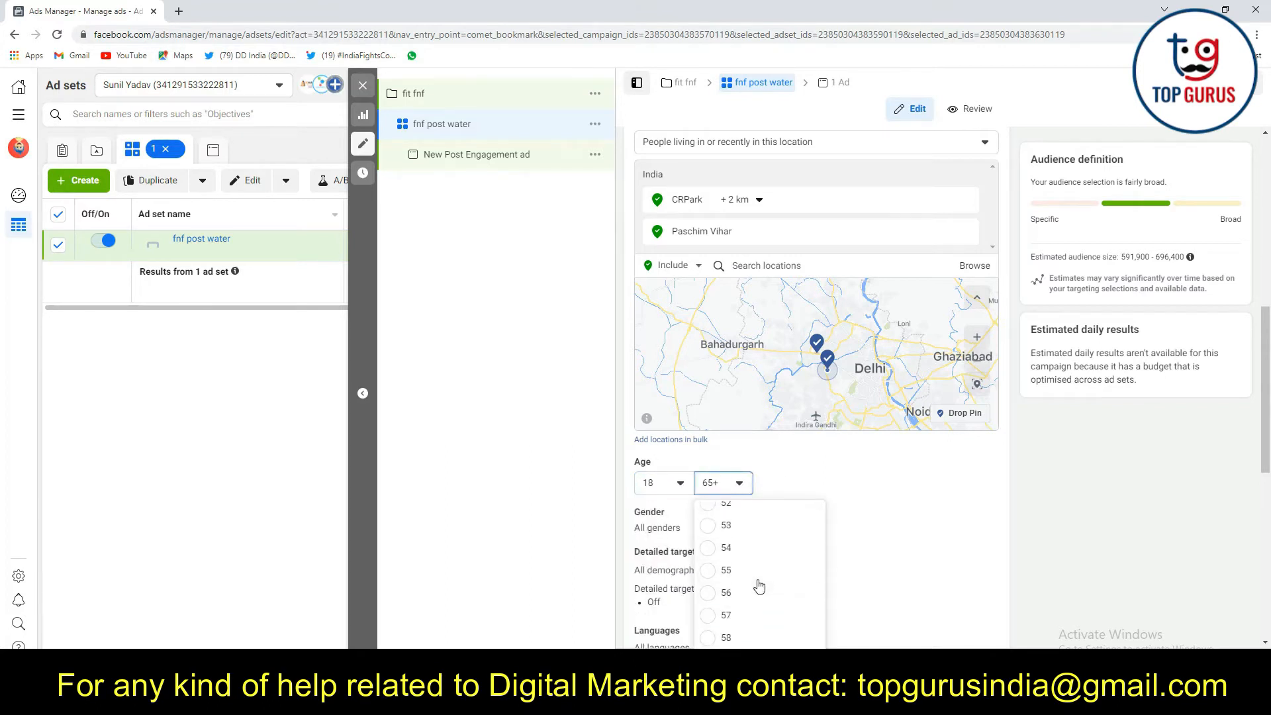
scroll(763, 587, "up", 3)
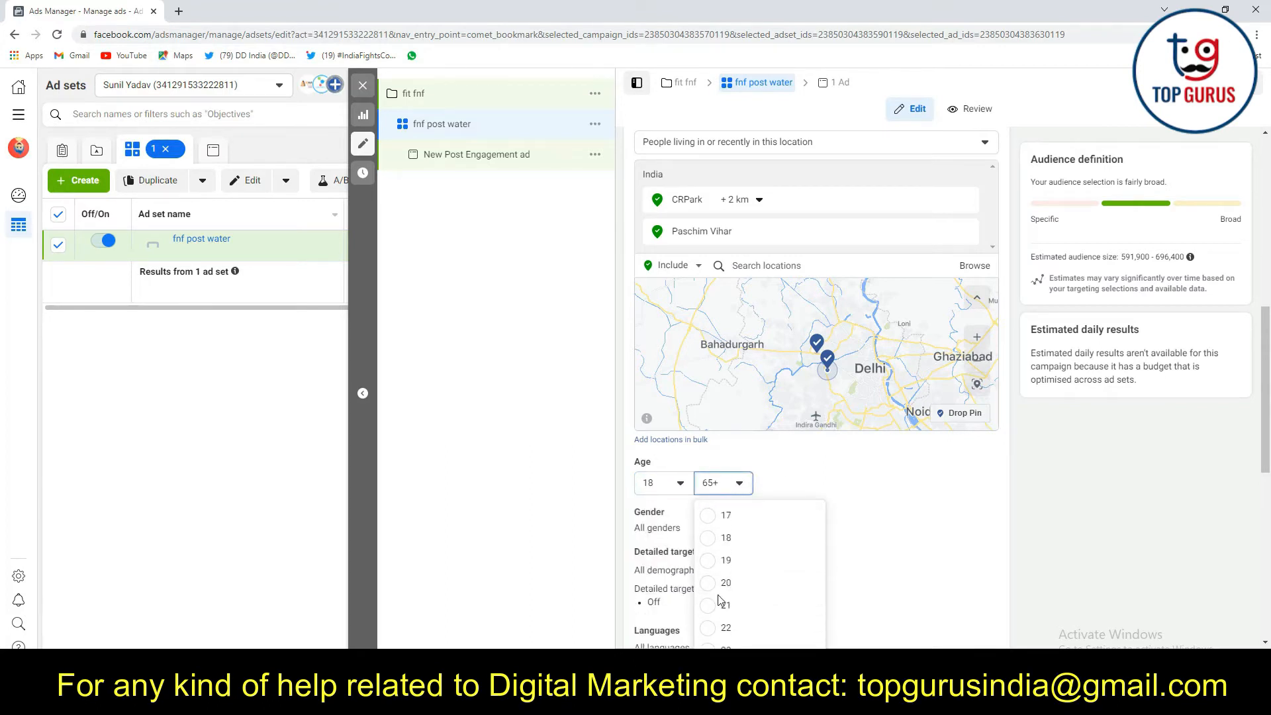
scroll(733, 587, "up", 3)
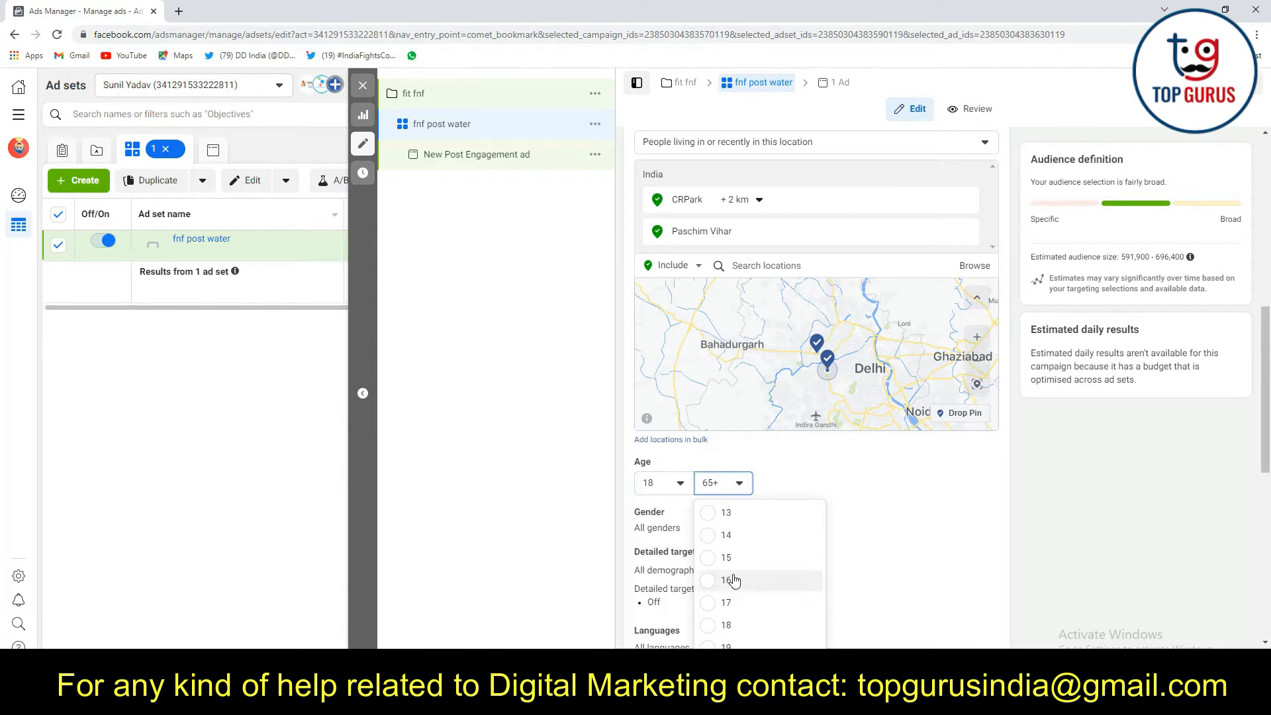
scroll(724, 636, "down", 15)
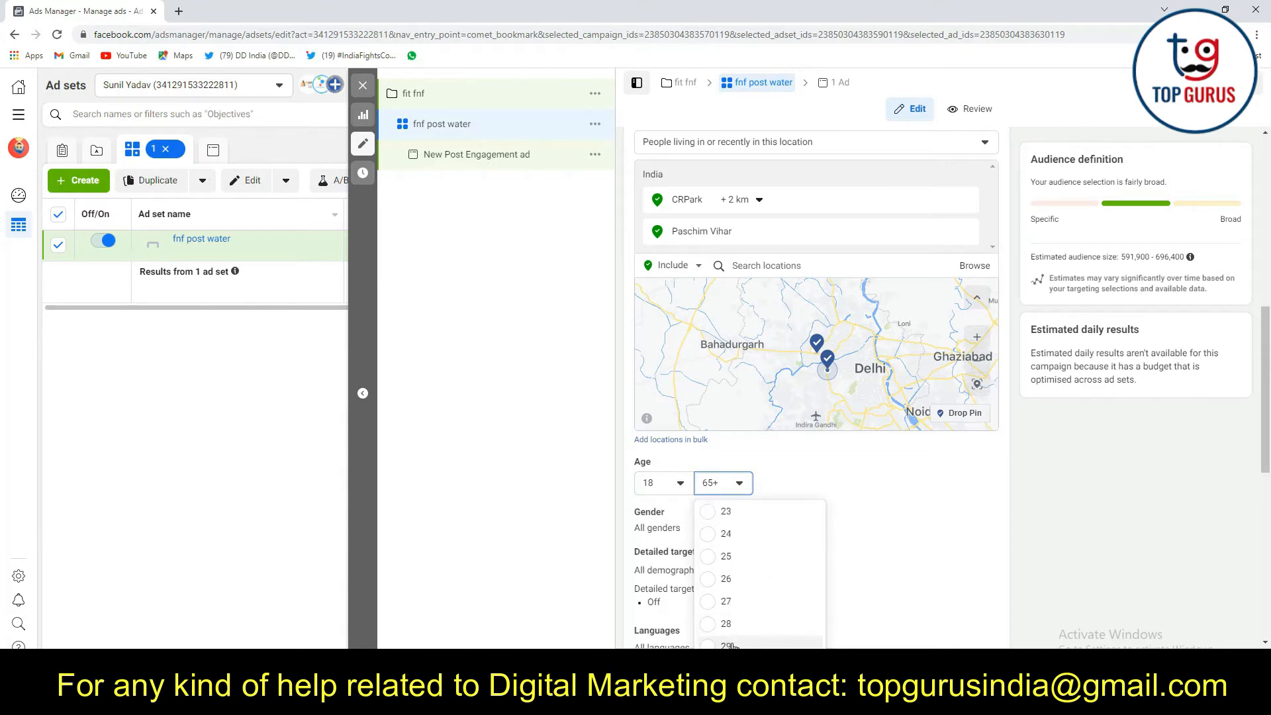
left_click(733, 656)
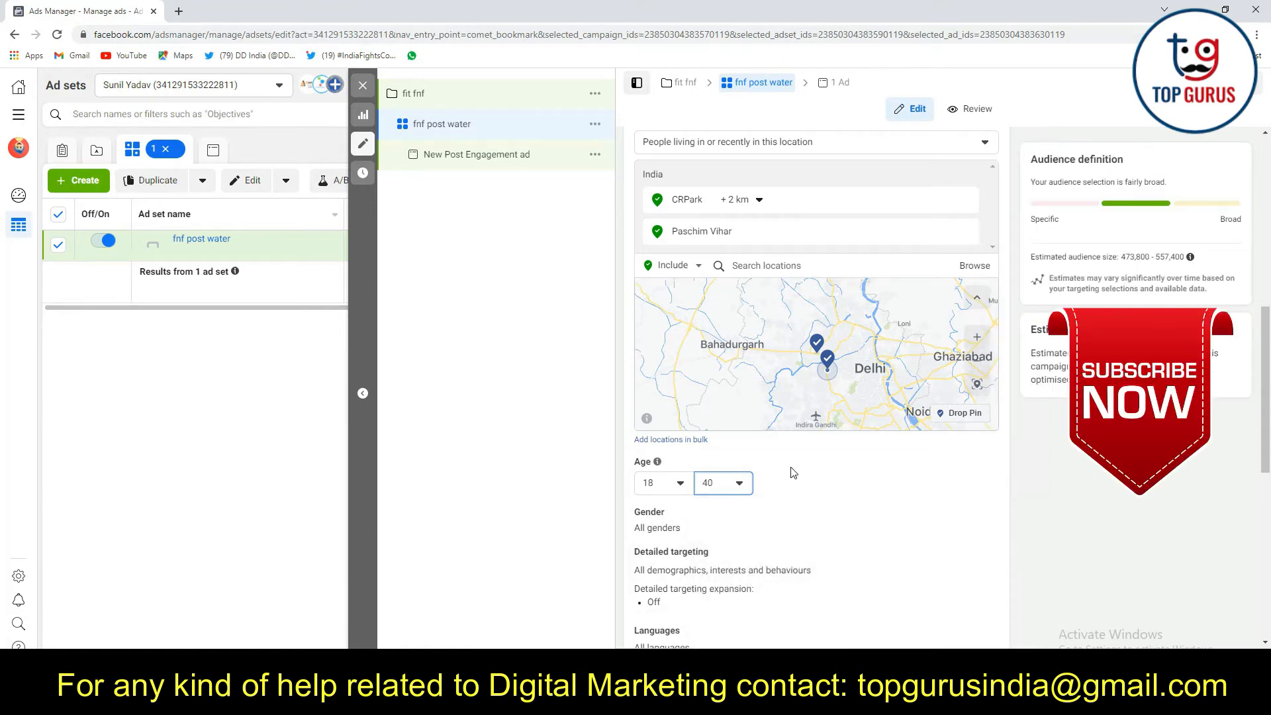
Set the audience's maximum age to 32
left_click(730, 490)
scroll(727, 562, "up", 3)
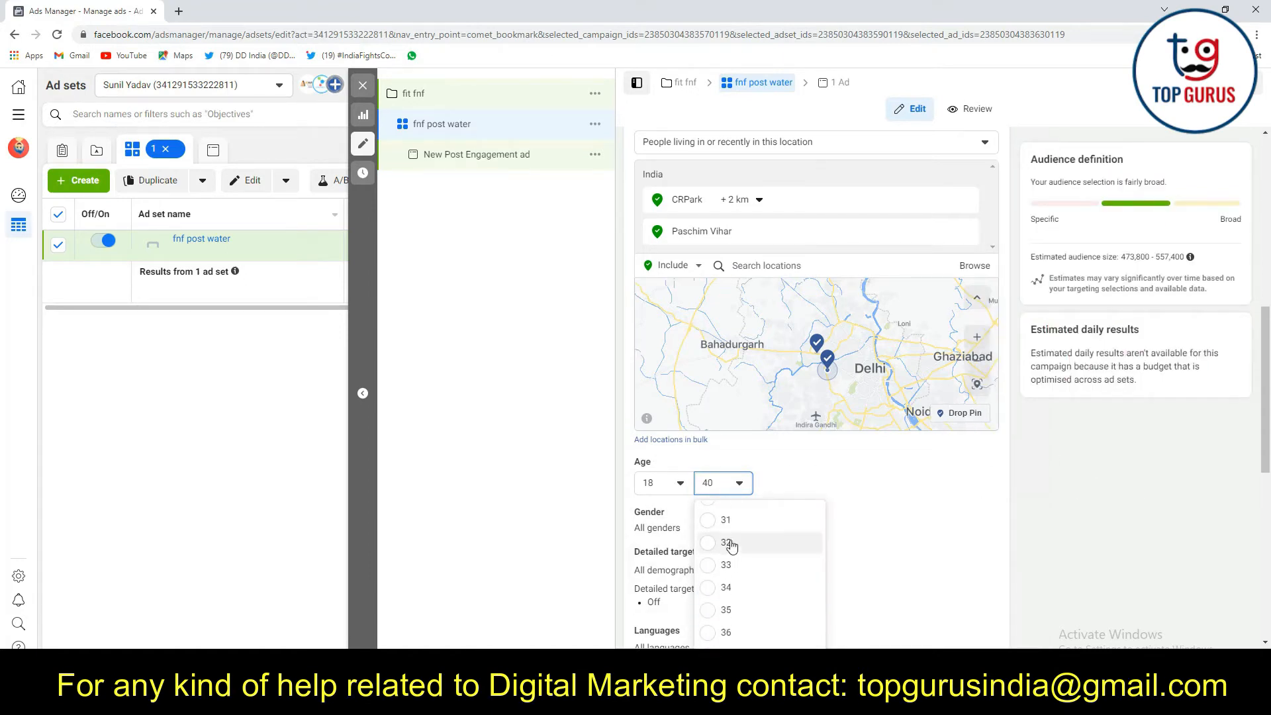
left_click(731, 547)
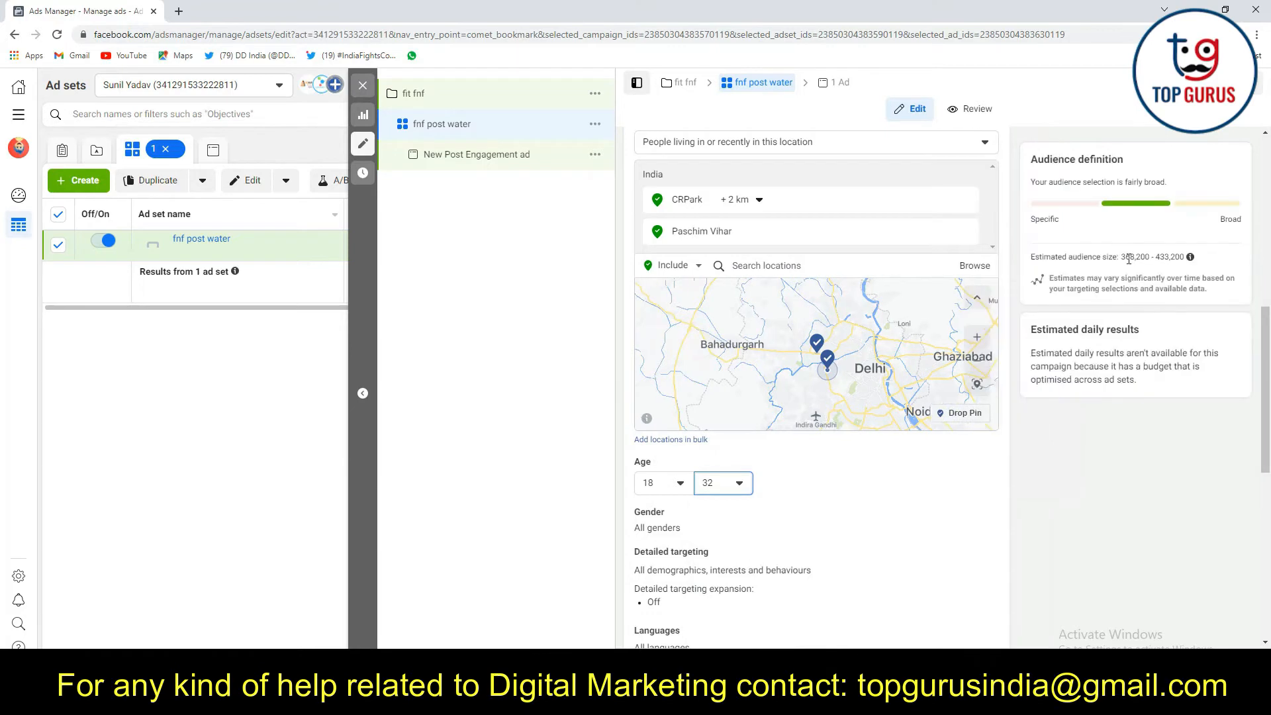
Set the audience's maximum age to 36
left_click(738, 484)
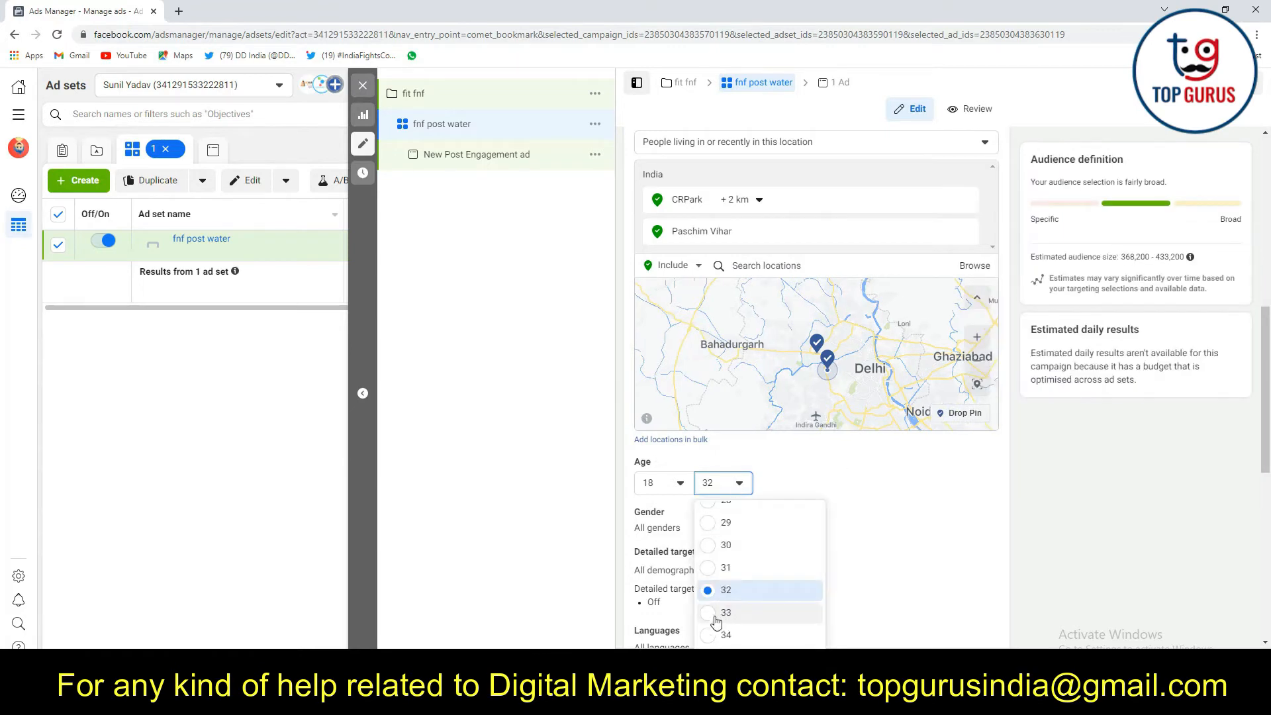
left_click(718, 617)
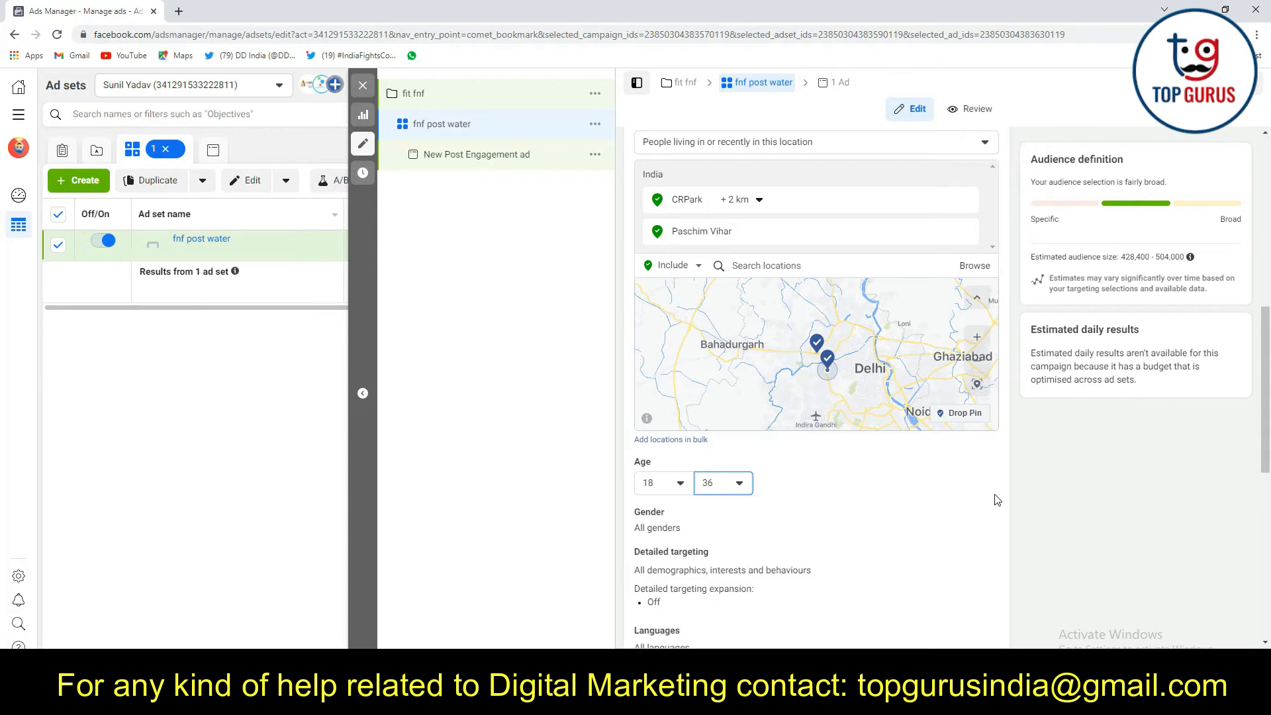
Edit the detailed targeting and add the interest Weight Loss (Fitness & wellness) by searching for "Weight loss"
scroll(663, 464, "down", 2)
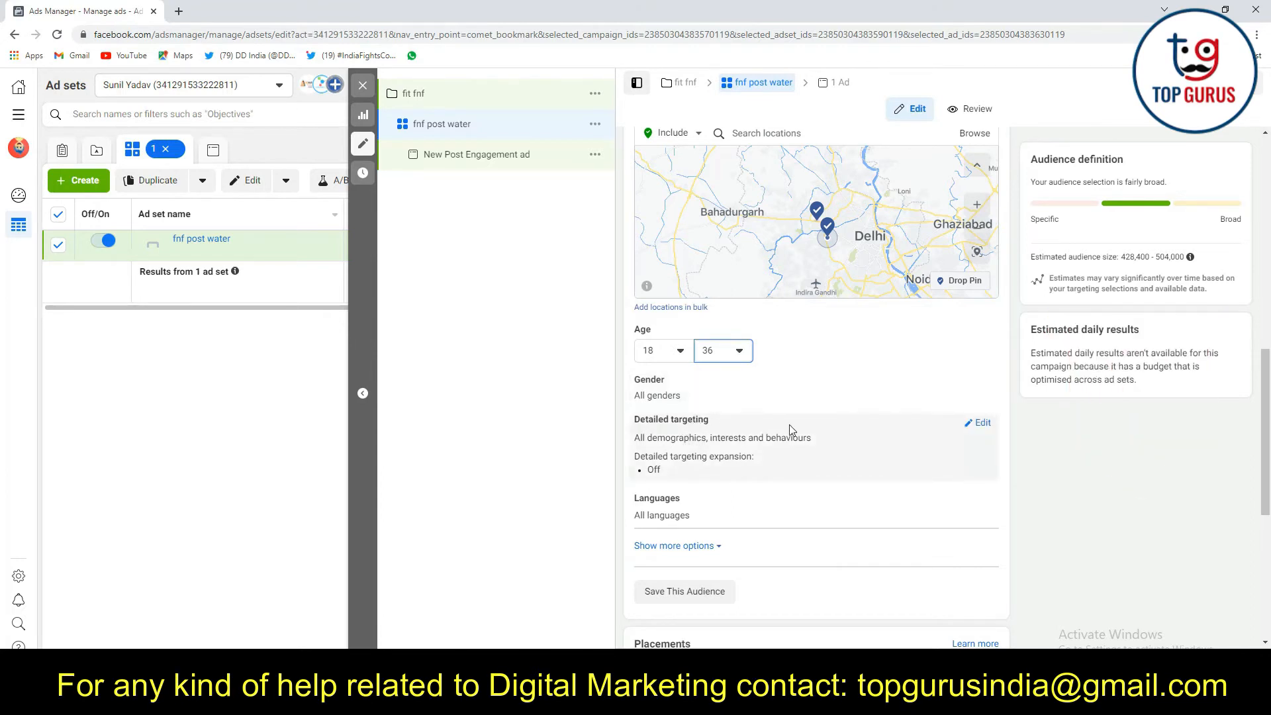
left_click(978, 424)
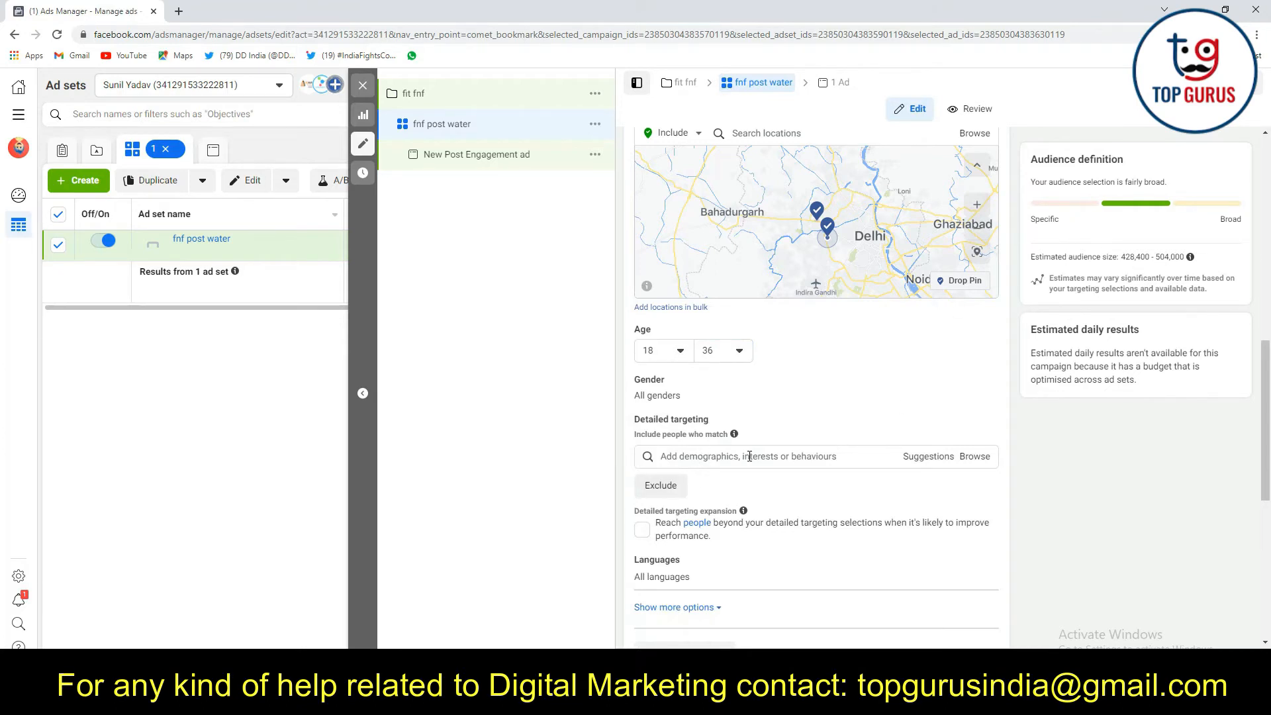
left_click(705, 456)
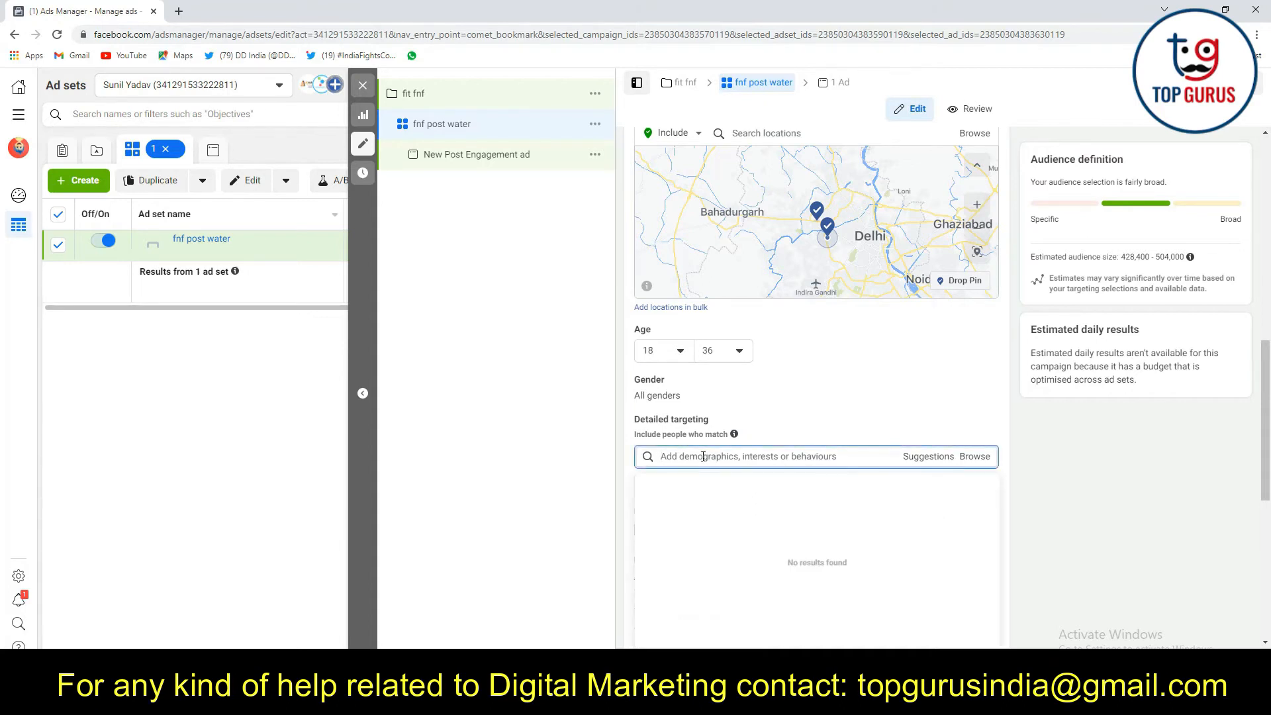
type("sw")
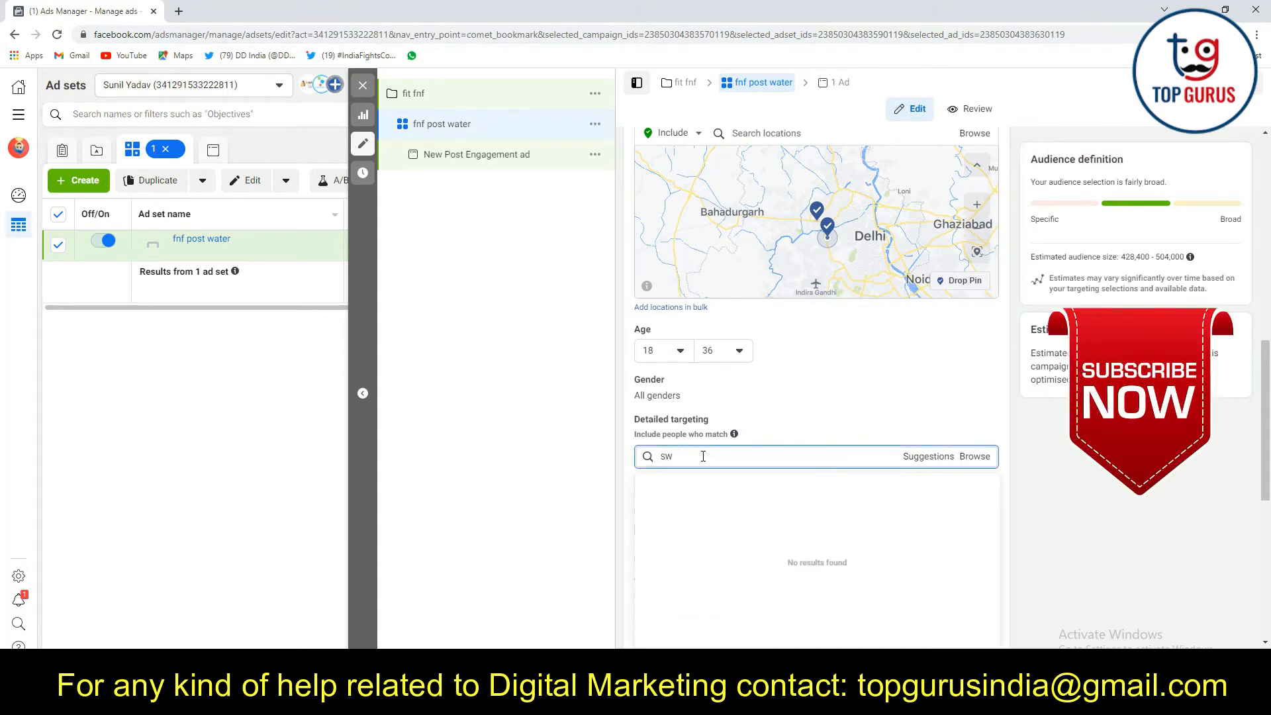
key("BackSpace")
key("BackSpace")
type("We")
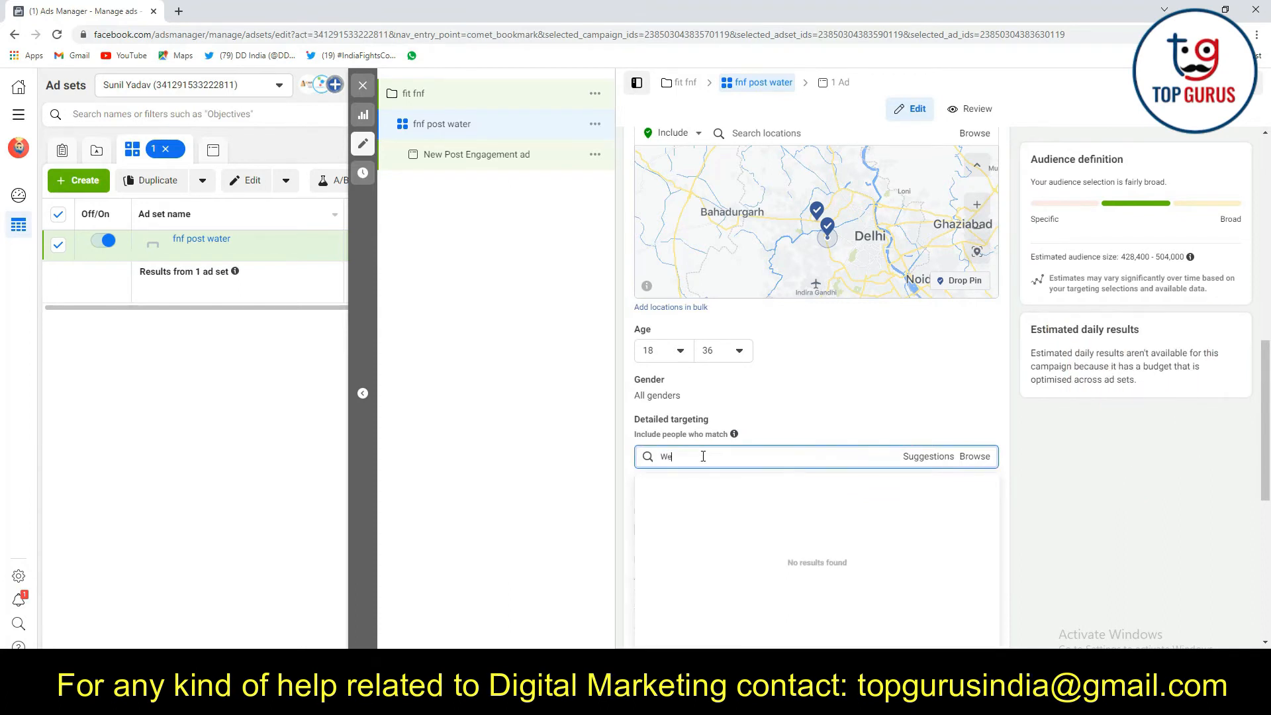
type("ight loss")
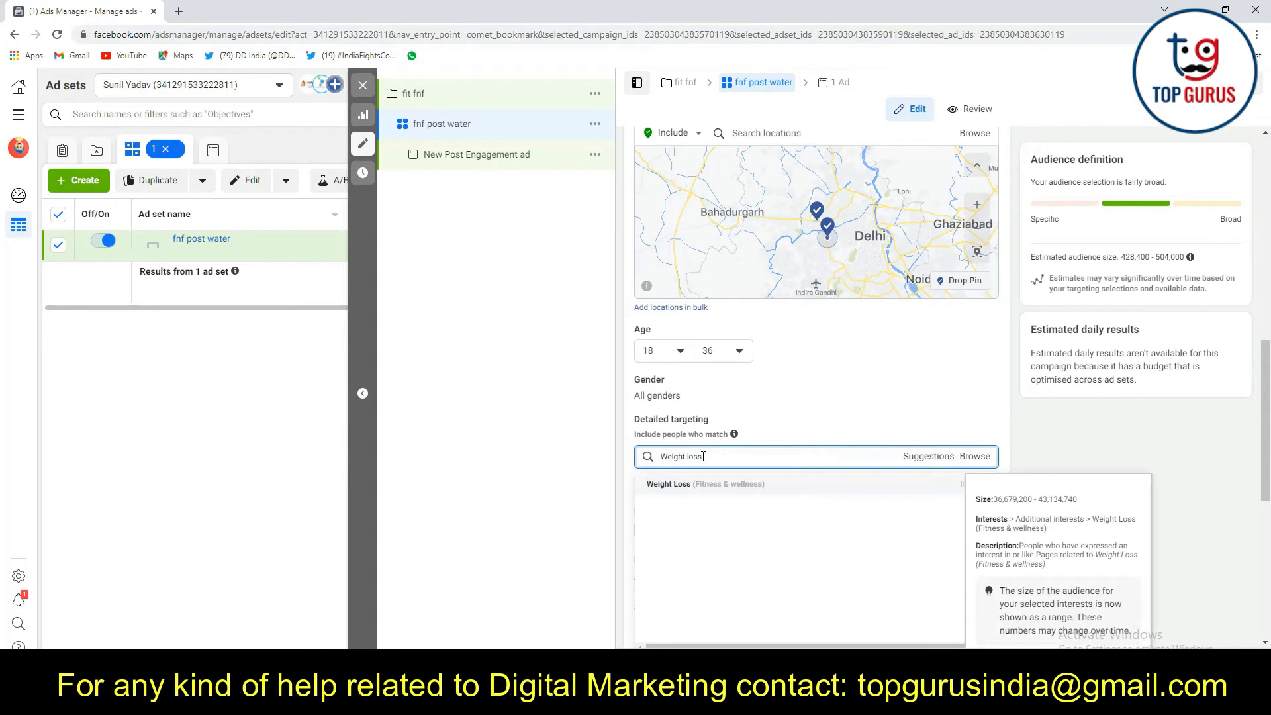
left_click(678, 486)
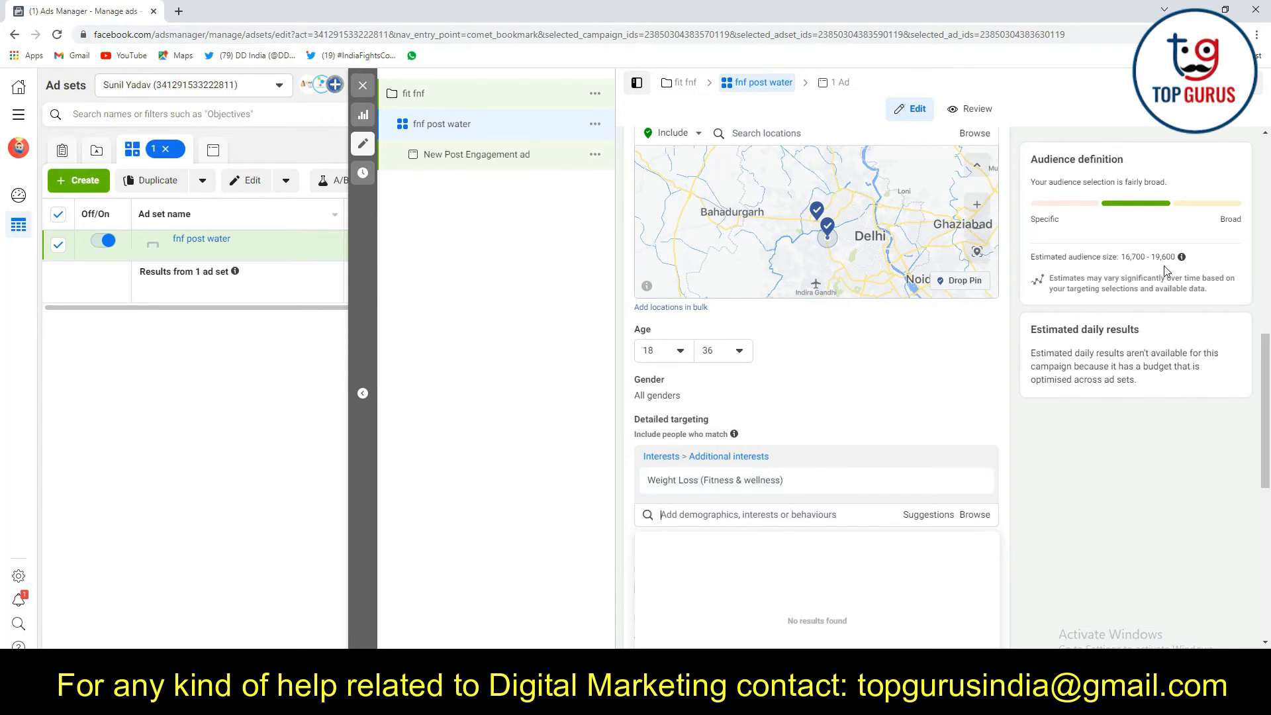
Search the detailed targeting for "Weight gain" interests
scroll(1167, 271, "up", 2)
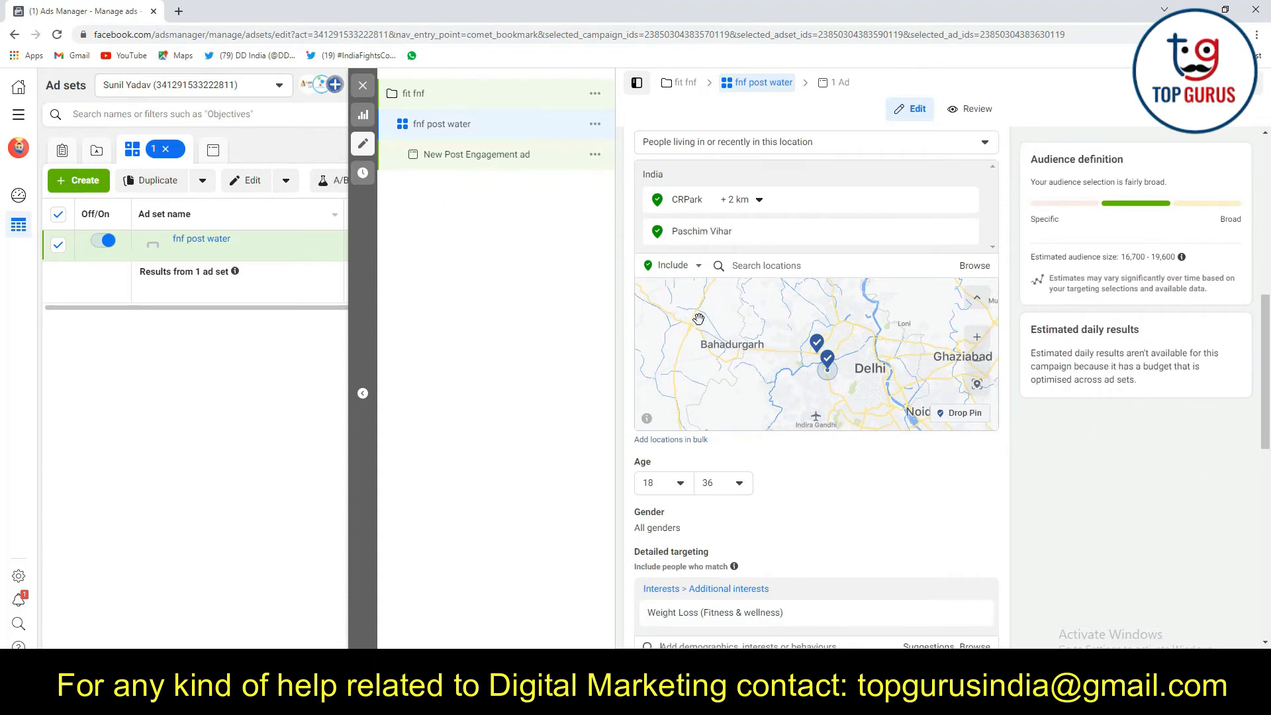
scroll(700, 322, "down", 1)
scroll(689, 484, "up", 2)
scroll(1098, 520, "down", 2)
scroll(1098, 520, "down", 1)
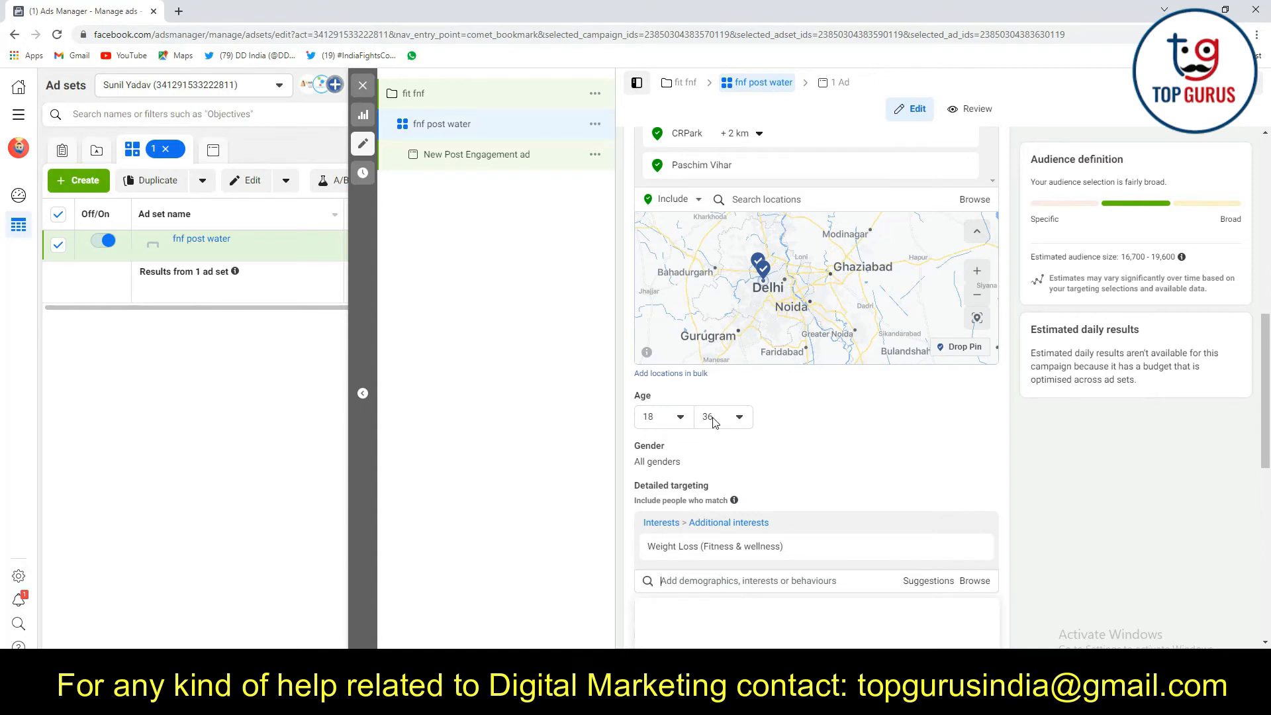
scroll(837, 431, "down", 1)
left_click(696, 515)
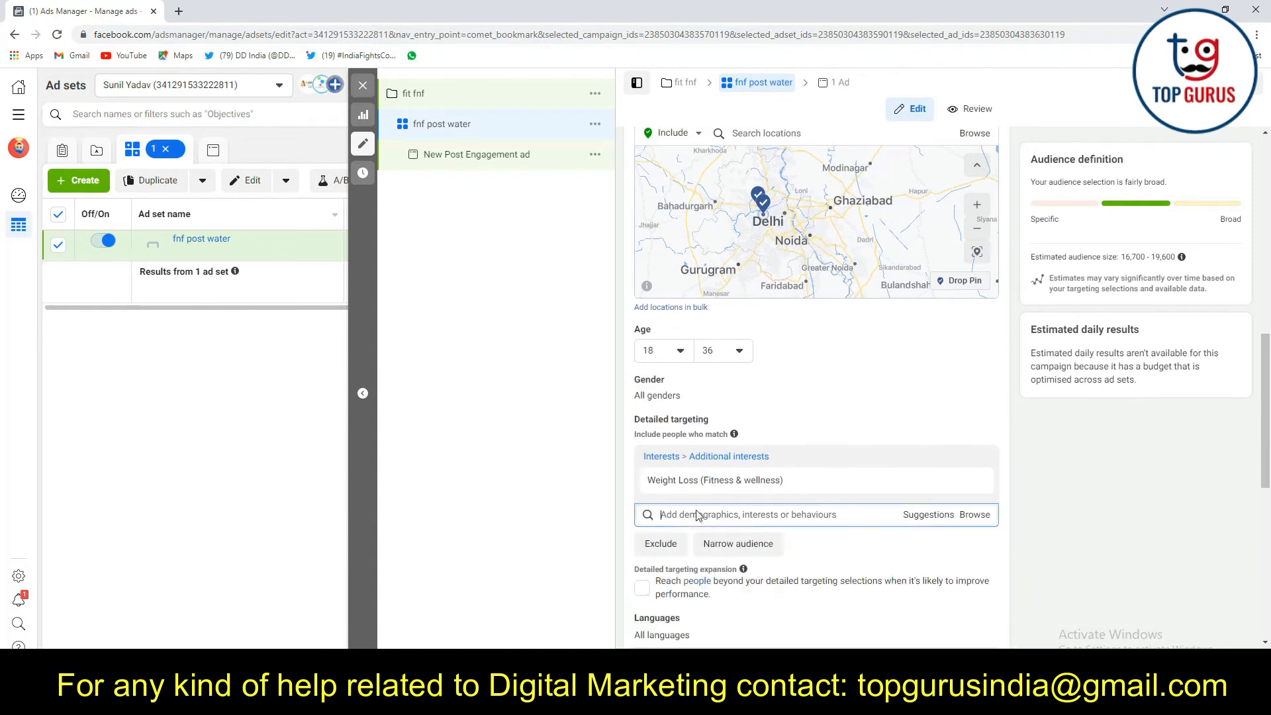
type("w")
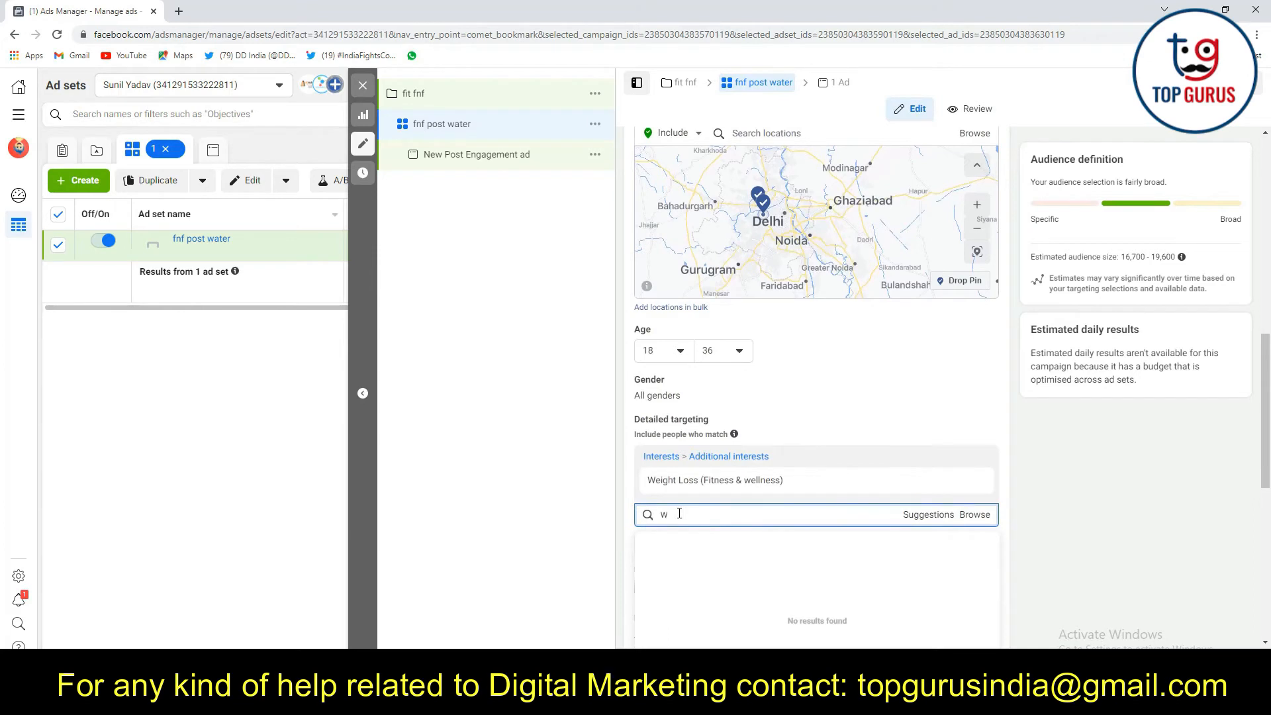
type("eight")
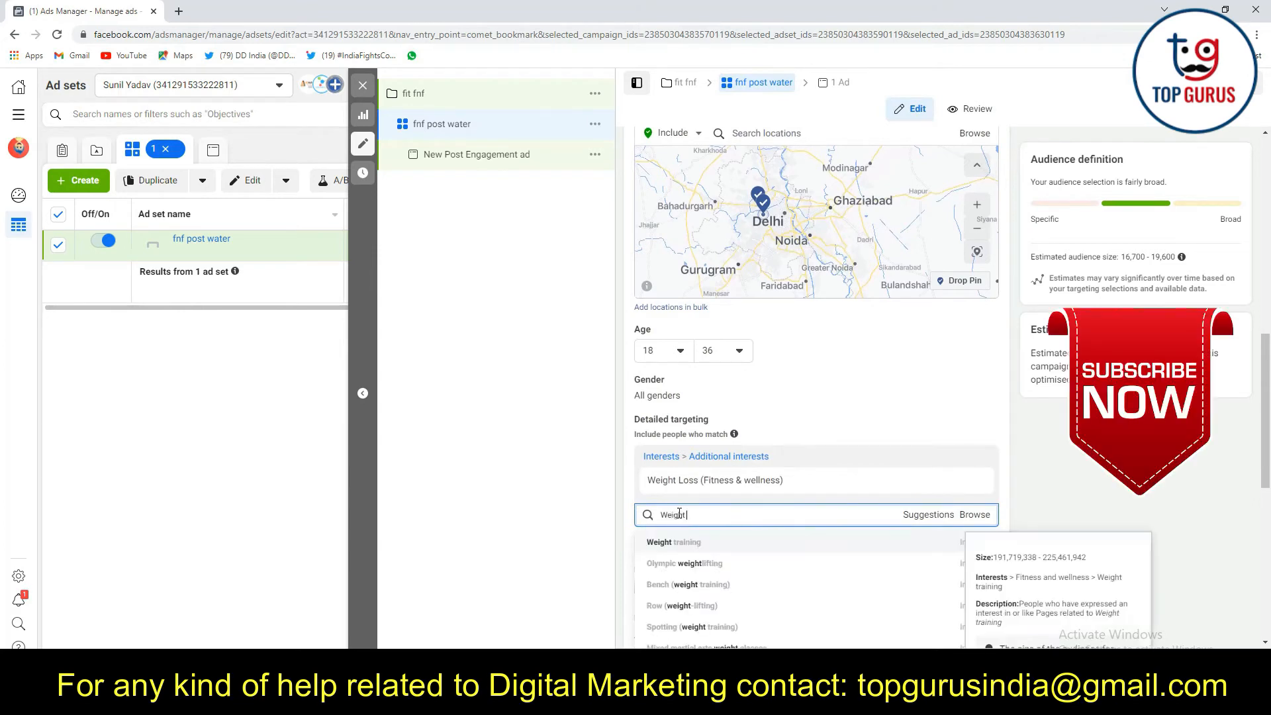
type(" gain")
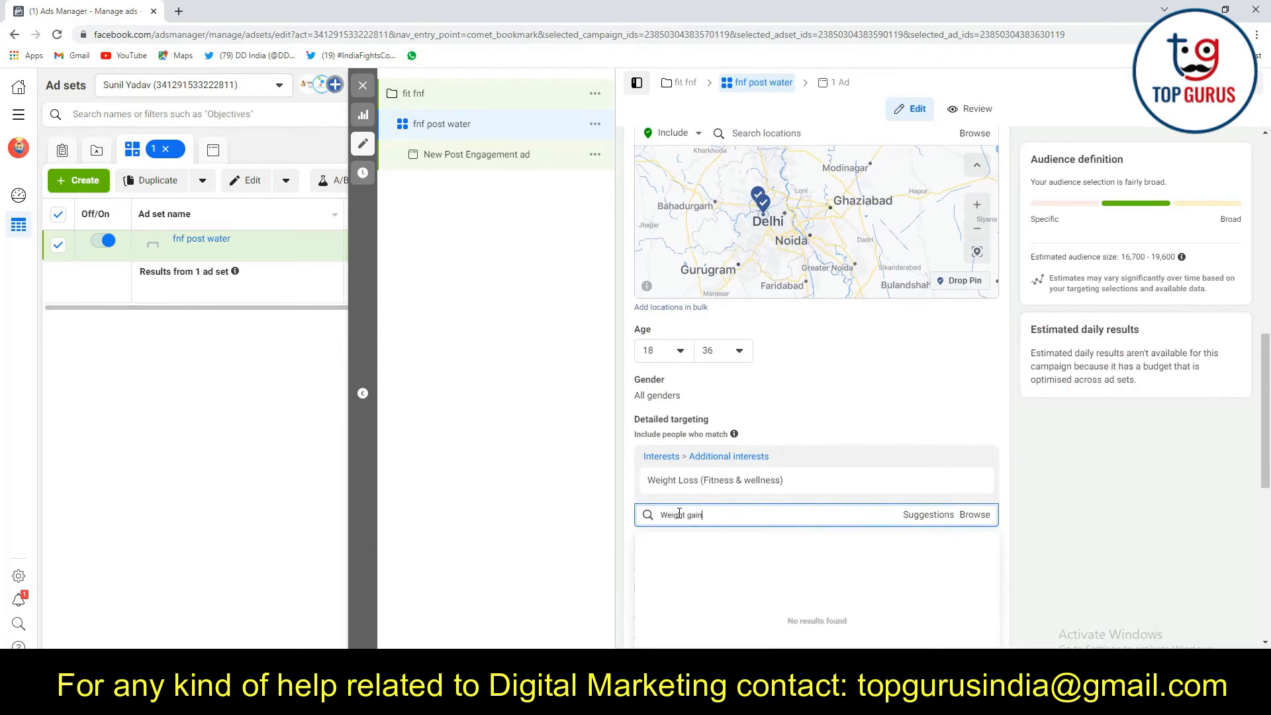
scroll(702, 449, "down", 1)
key("BackSpace")
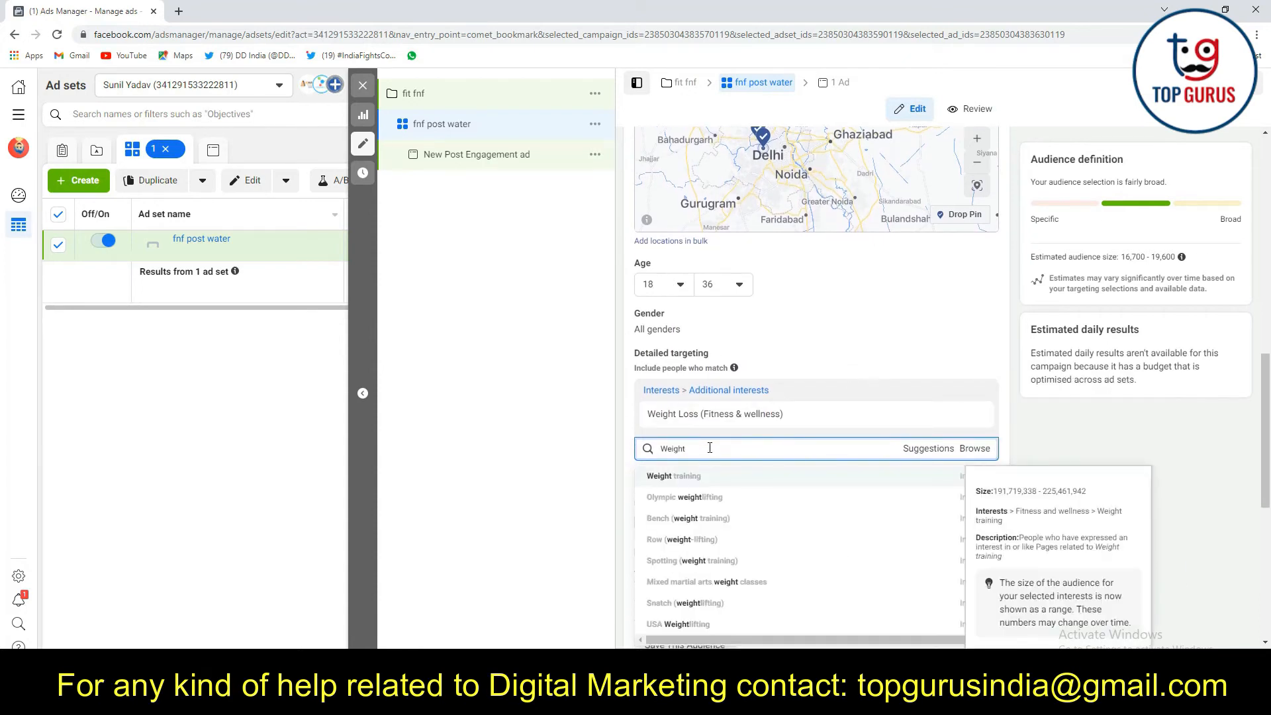
type("Gaining")
key("BackSpace")
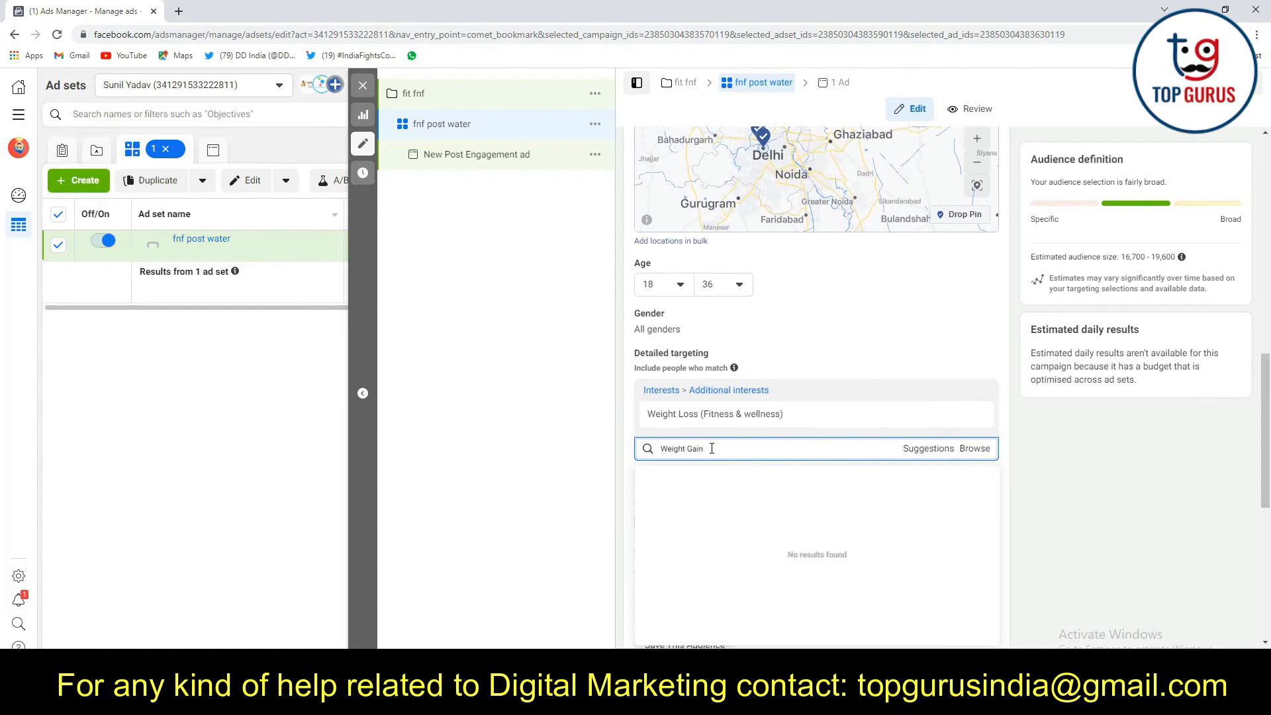
Search the detailed targeting interests for "gain" and clear the search
key("BackSpace")
key("BackSpace")
key("BackSpace")
key("BackSpace")
type("gain")
key("BackSpace")
key("BackSpace")
key("BackSpace")
key("BackSpace")
key("BackSpace")
key("BackSpace")
key("BackSpace")
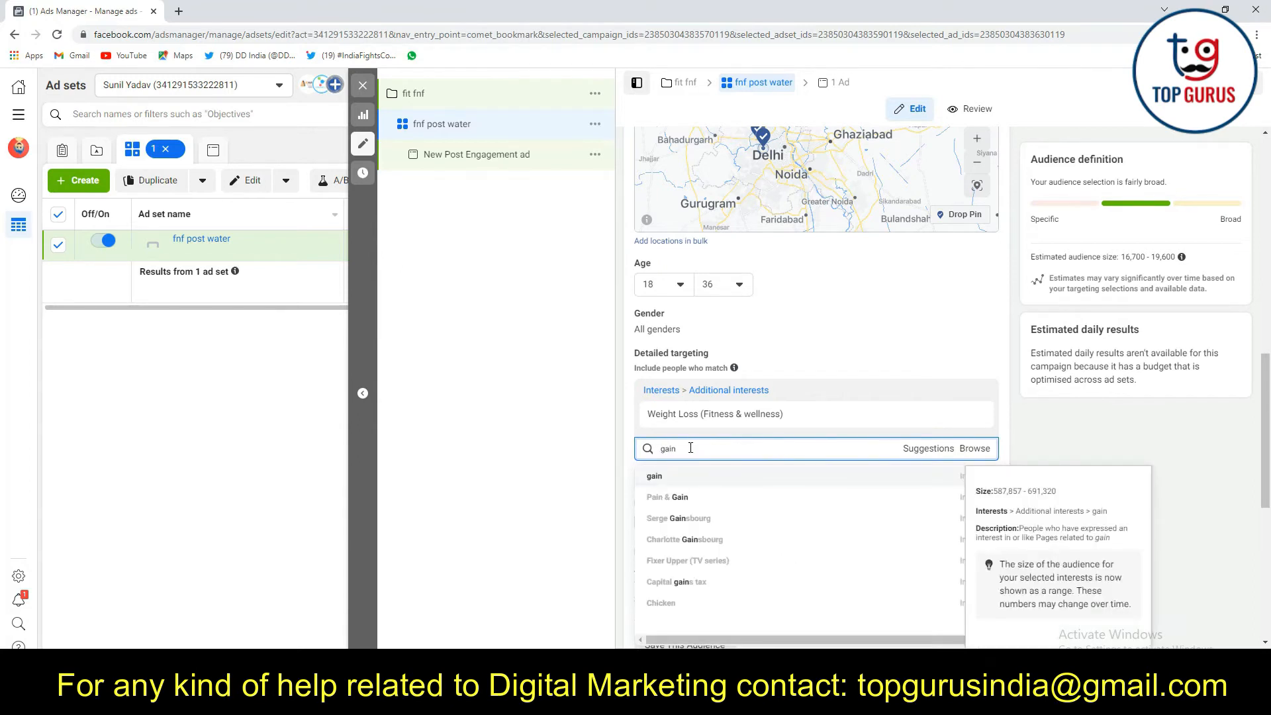
double_click(691, 449)
key("BackSpace")
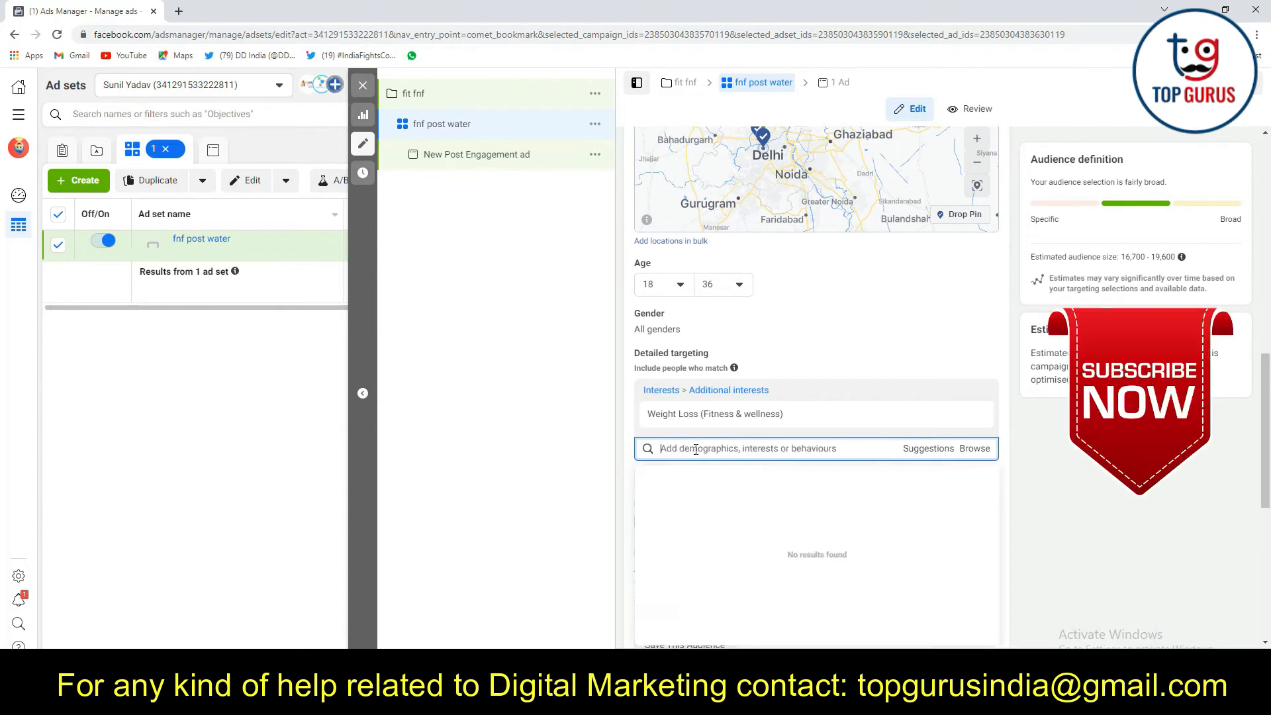
Add the interest Water to the detailed targeting by searching for "Water"
type("Weight")
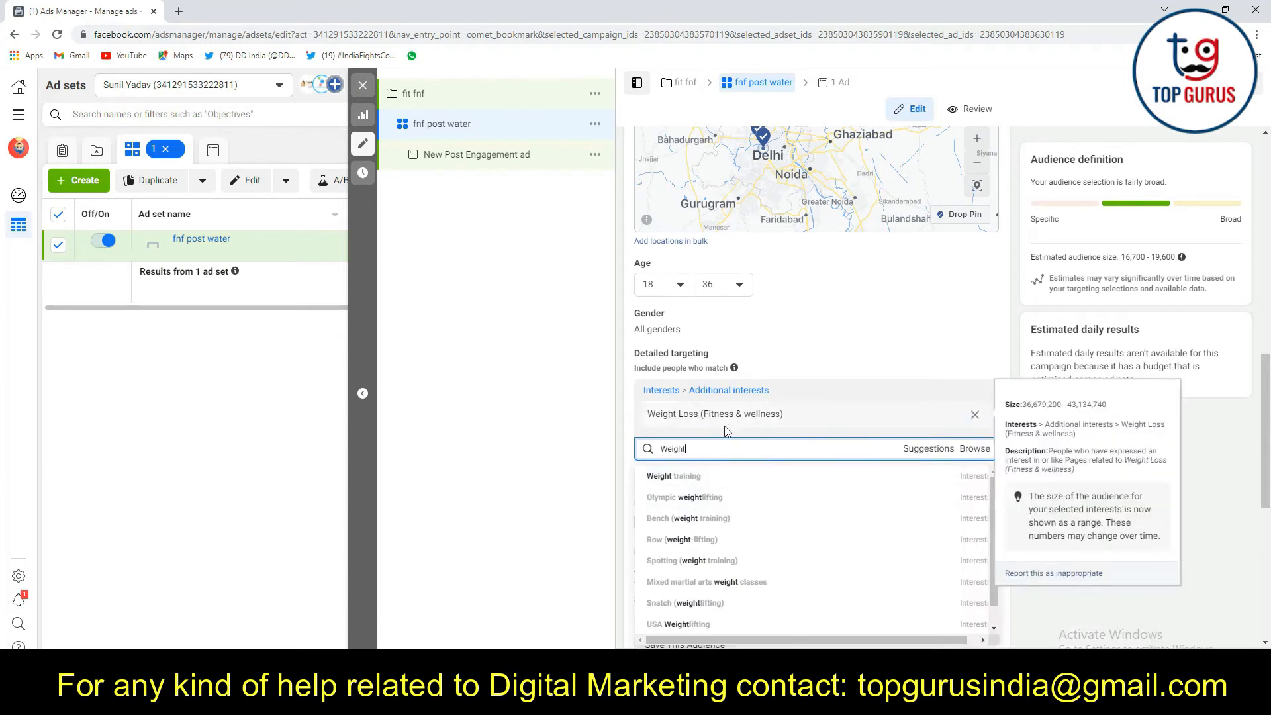
key("BackSpace")
key("BackSpace")
key("BackSpace")
key("BackSpace")
key("BackSpace")
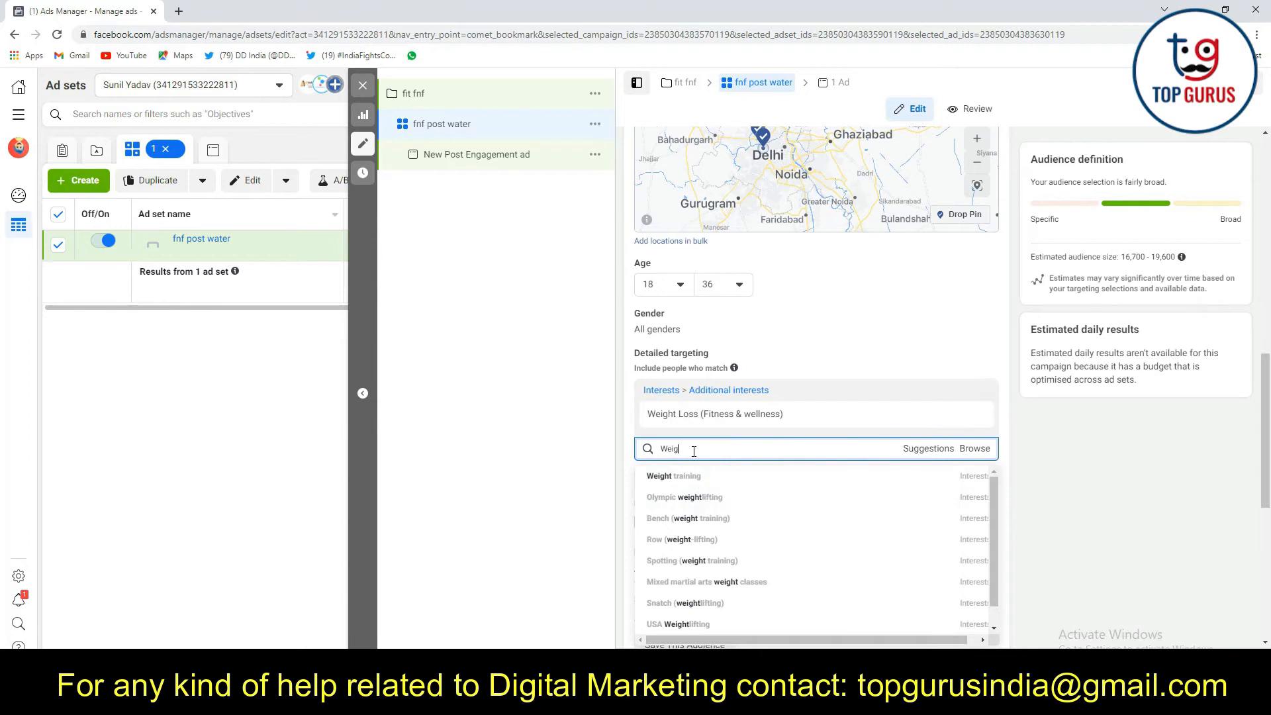
type("ater")
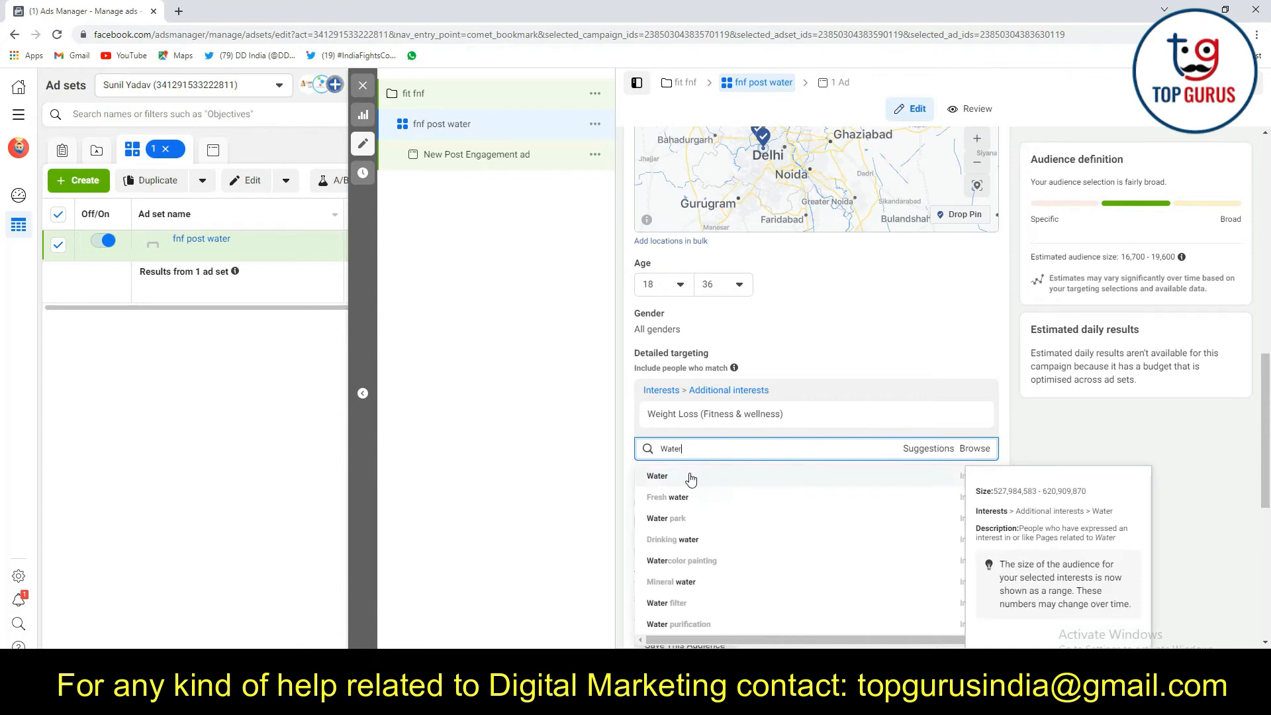
left_click(691, 477)
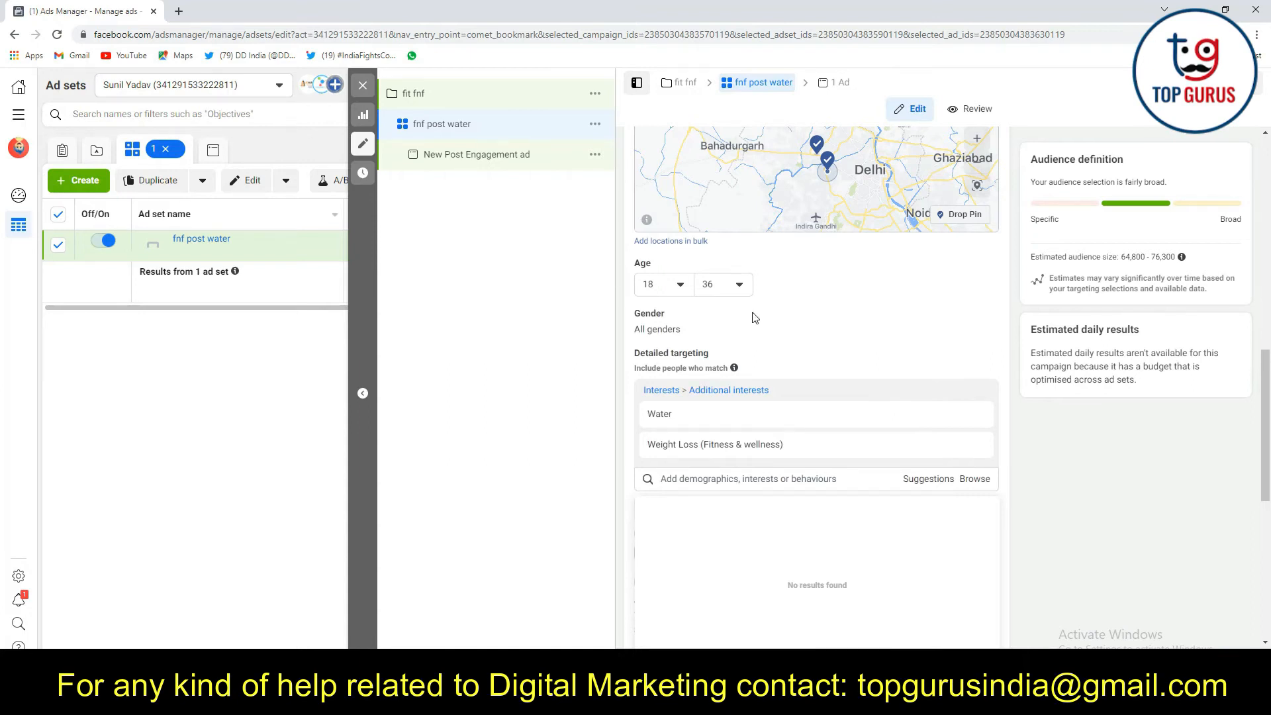
Review the ad set's locations, detailed targeting, languages and placement settings
scroll(748, 357, "down", 5)
left_click(1061, 443)
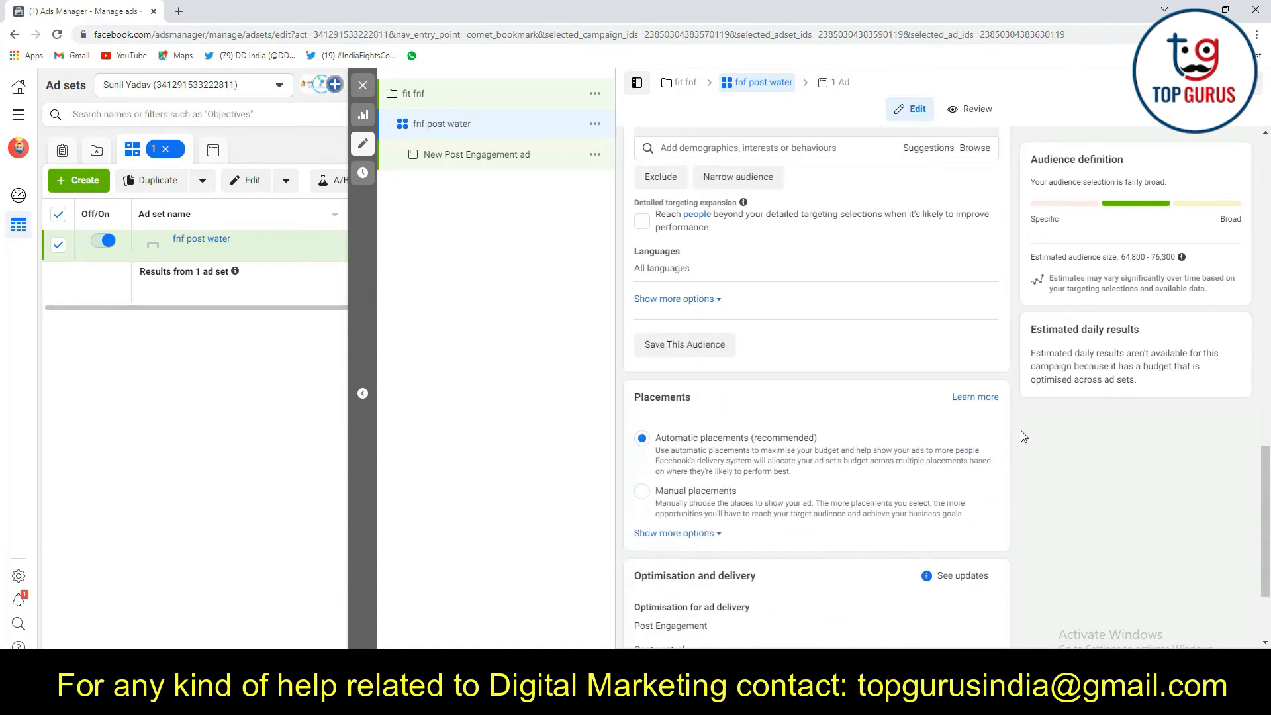
scroll(888, 359, "up", 1)
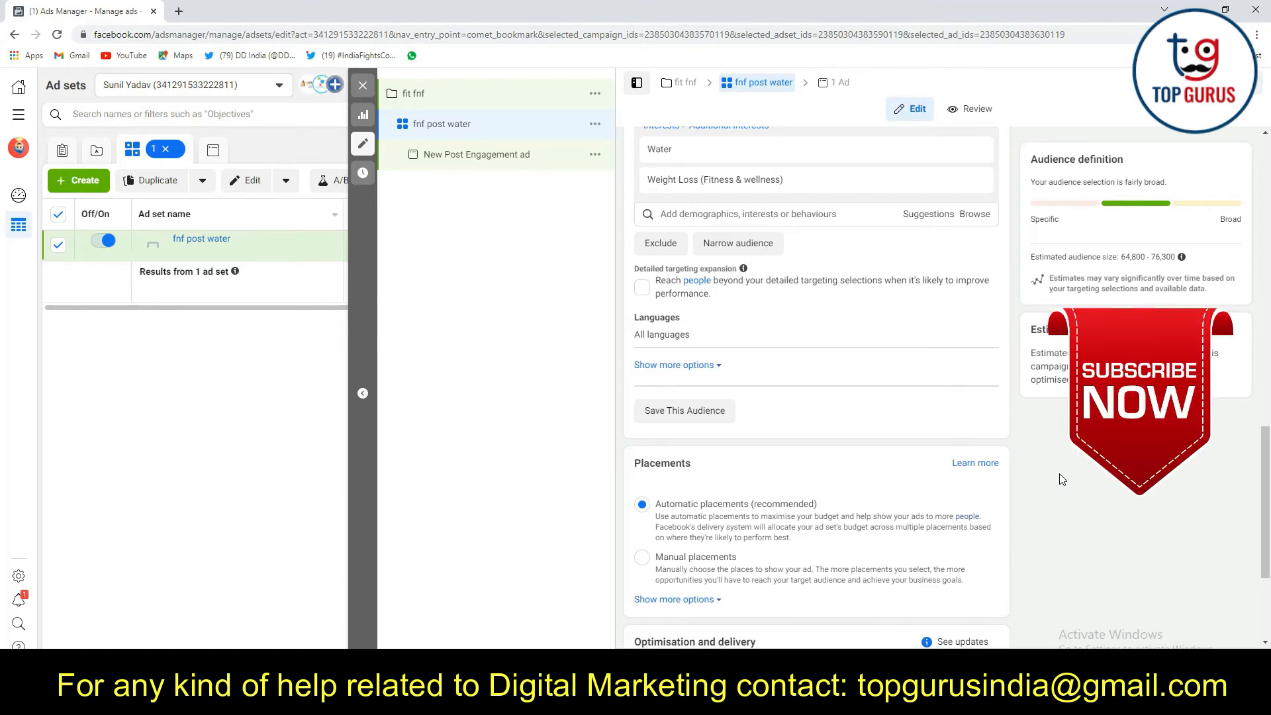
scroll(953, 391, "up", 1)
mouse_move(677, 228)
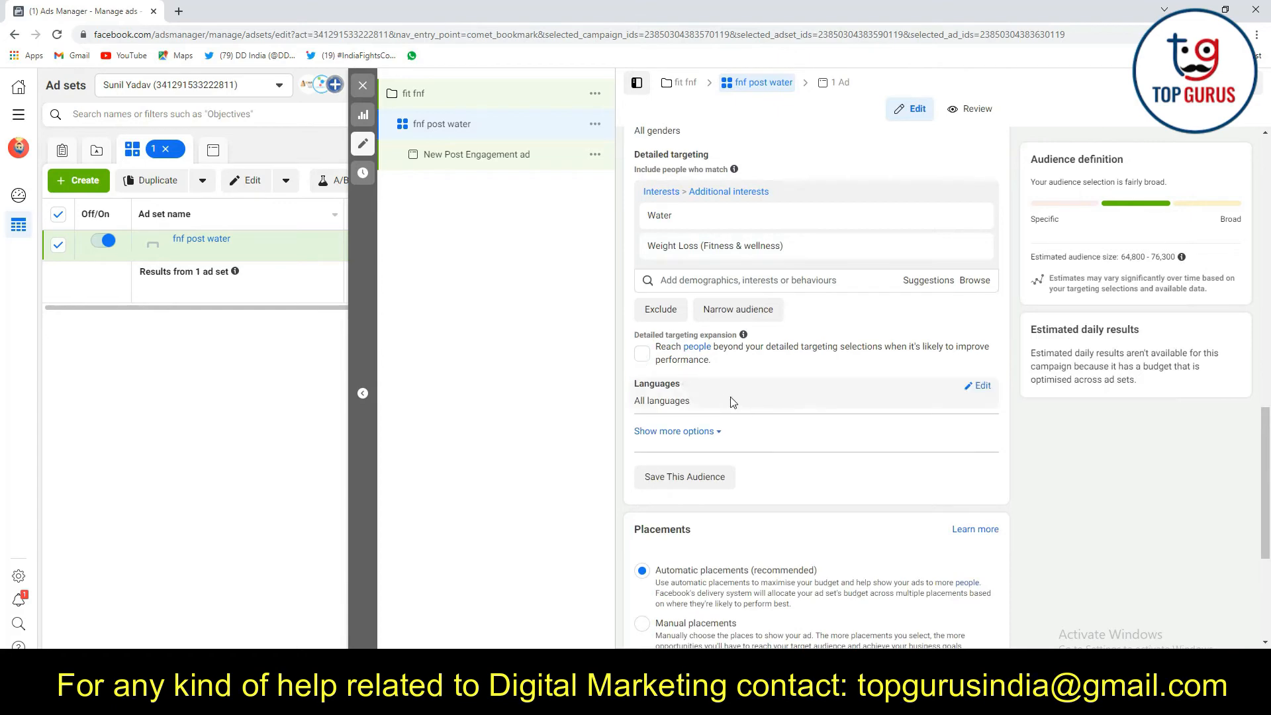
scroll(715, 430, "down", 4)
scroll(761, 397, "up", 12)
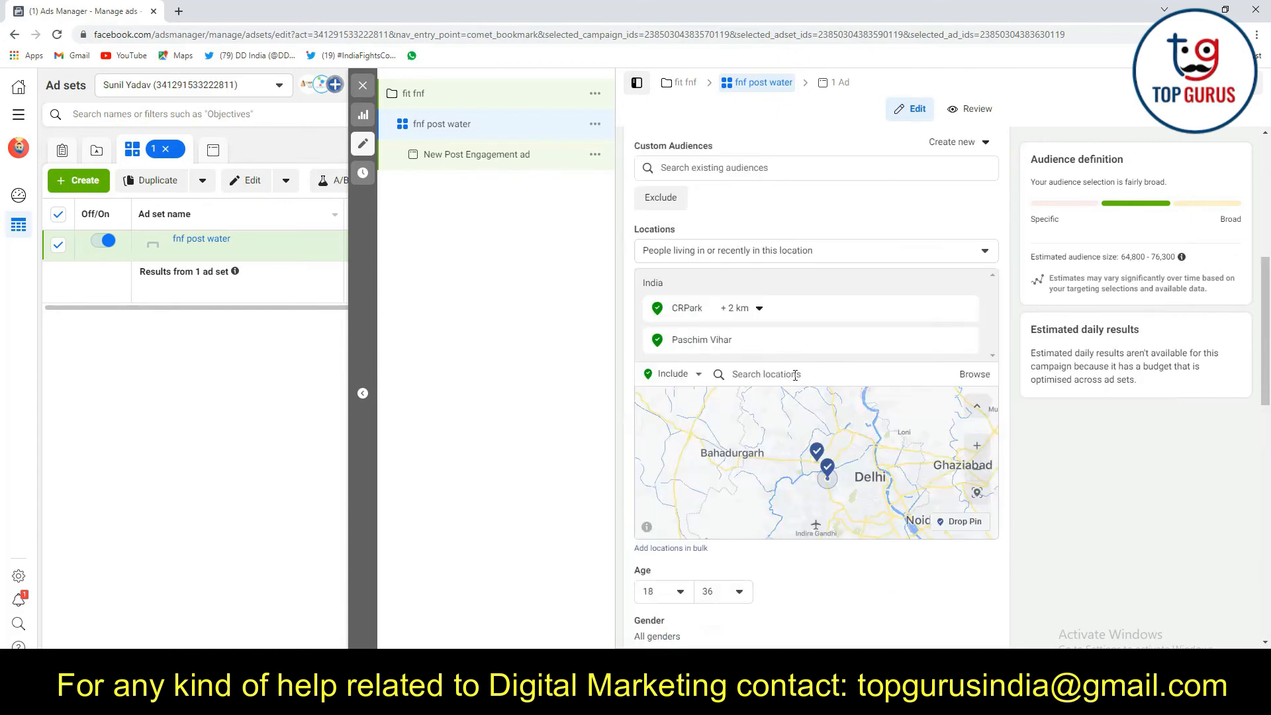
Edit the audience's Connections and look through the available connection types without choosing one
scroll(795, 376, "down", 8)
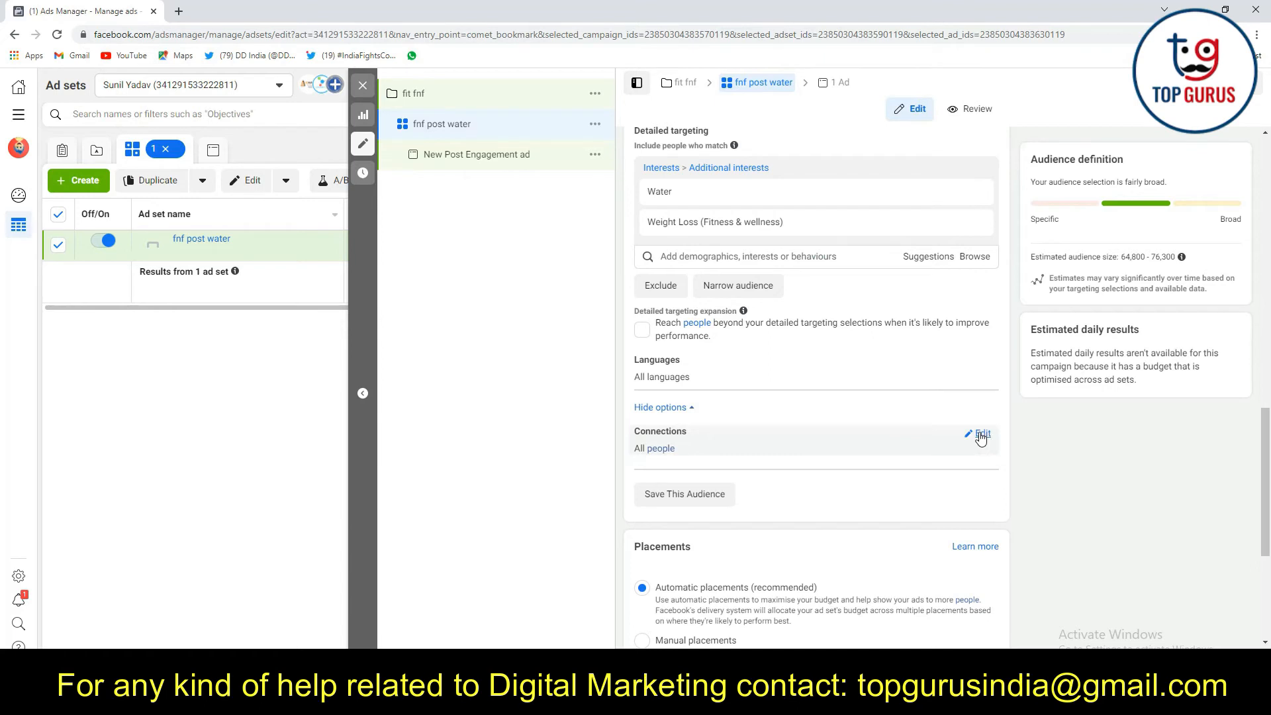
left_click(980, 436)
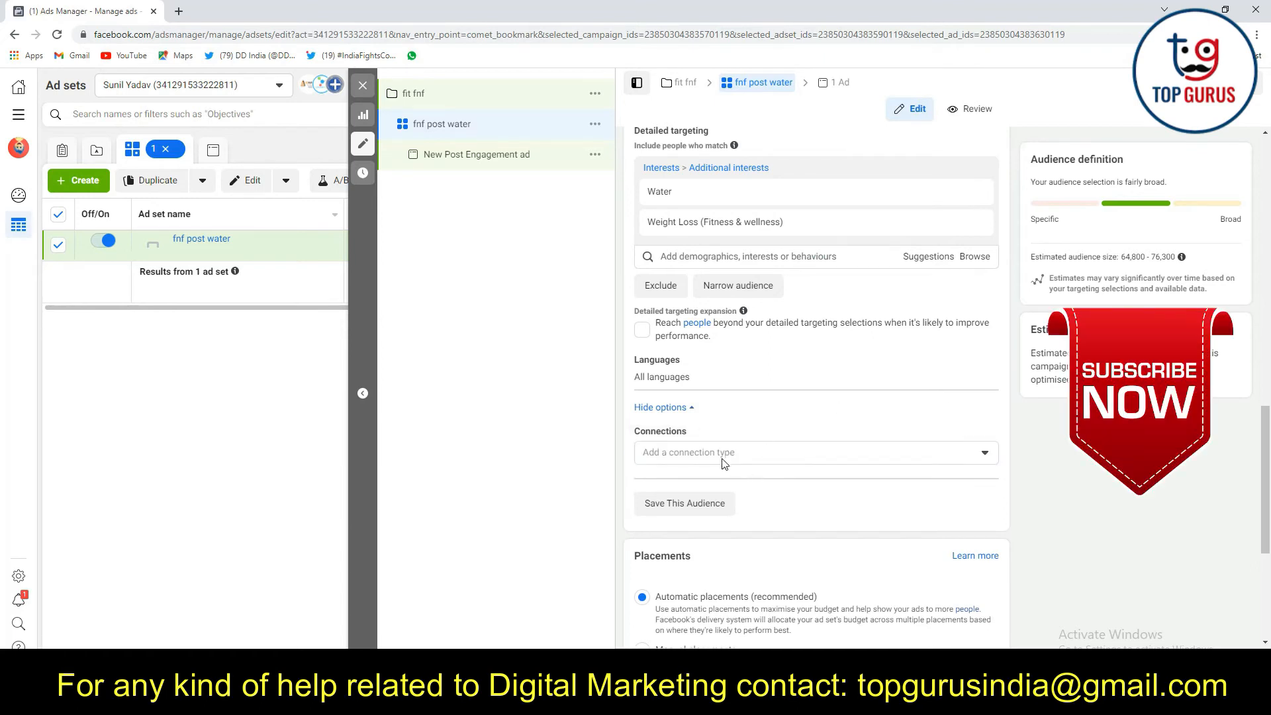
left_click(958, 461)
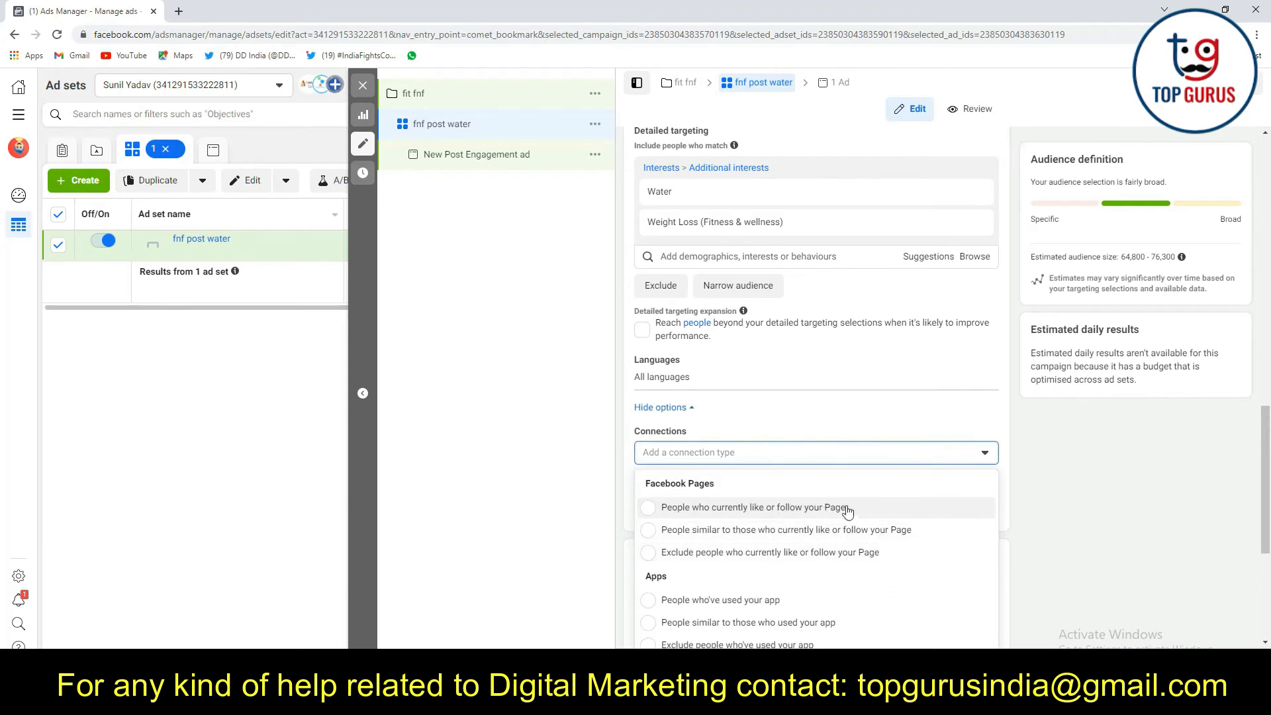
left_click(1103, 456)
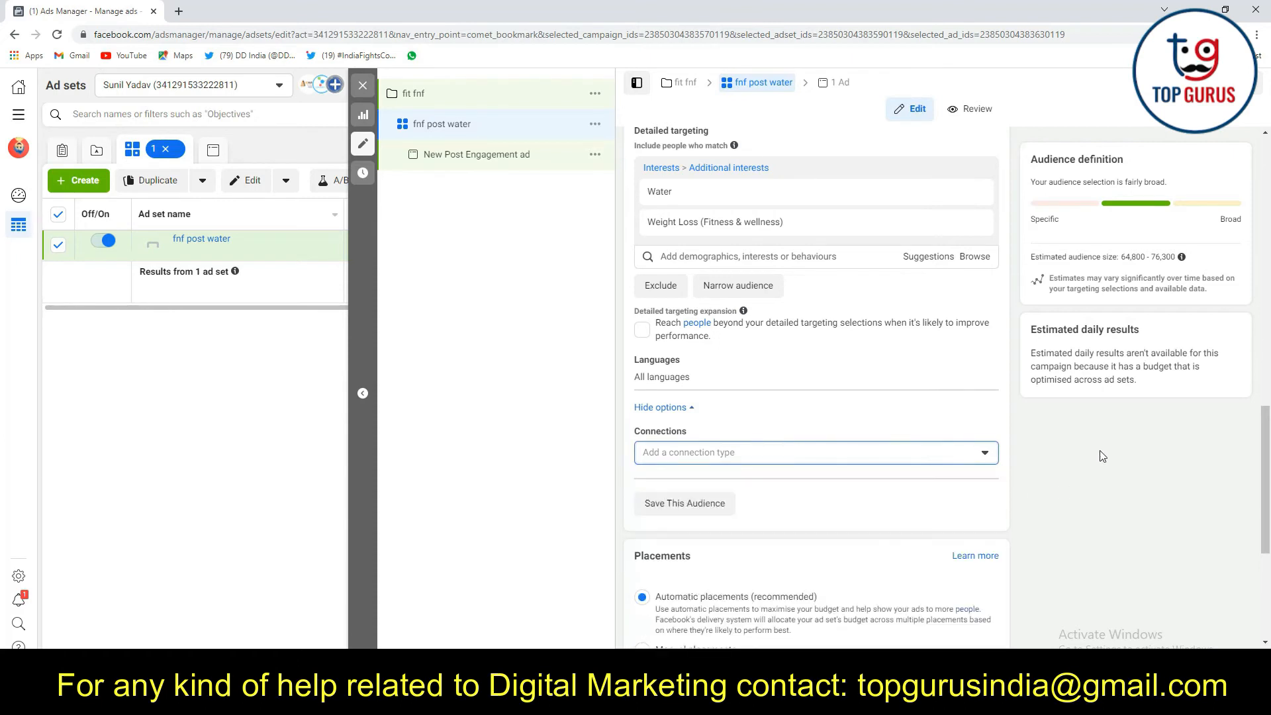
scroll(853, 443, "down", 1)
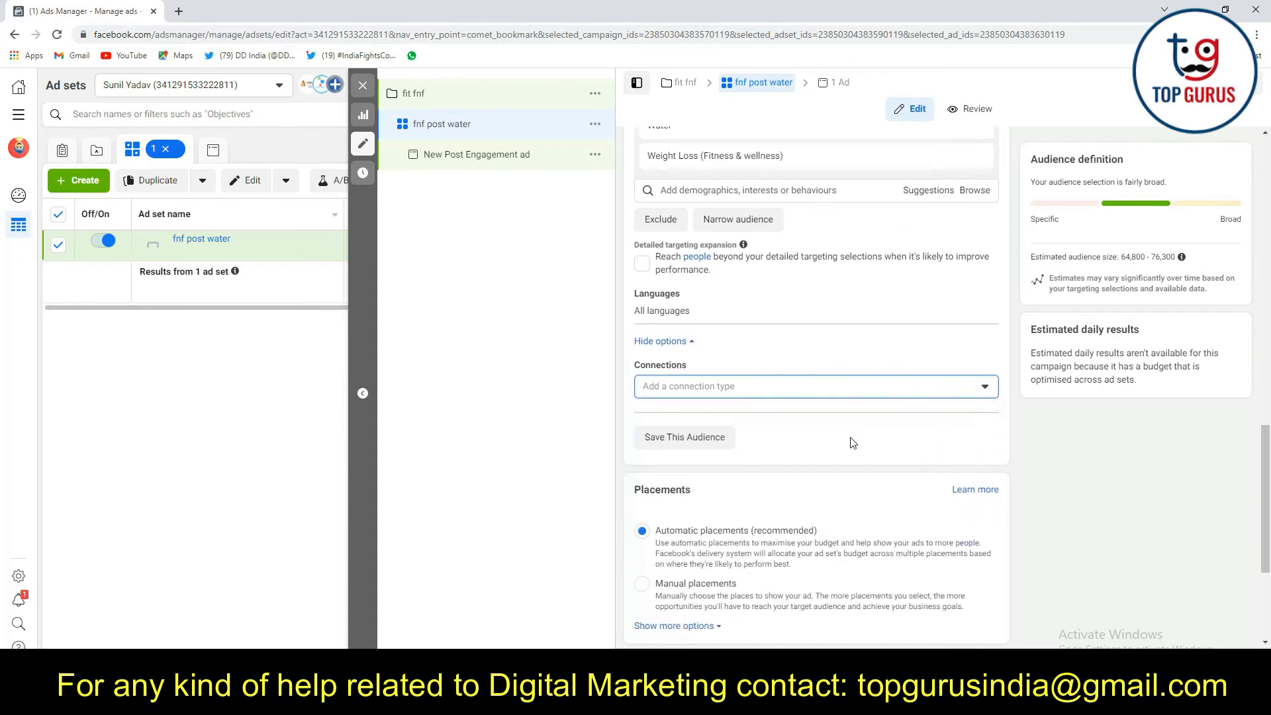
left_click(968, 390)
left_click(1125, 486)
Switch the ad set to manual placements and exclude the Instagram and Audience Network platforms
scroll(864, 461, "down", 3)
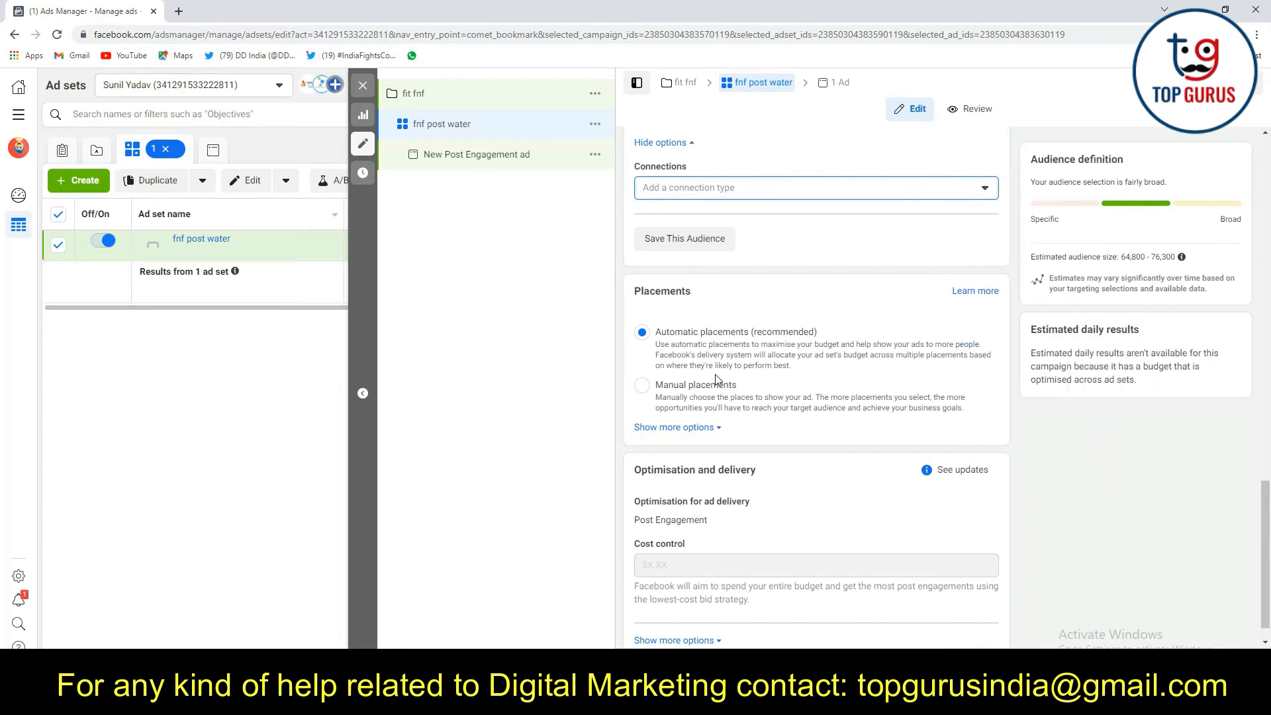
scroll(715, 374, "up", 8)
scroll(729, 310, "down", 7)
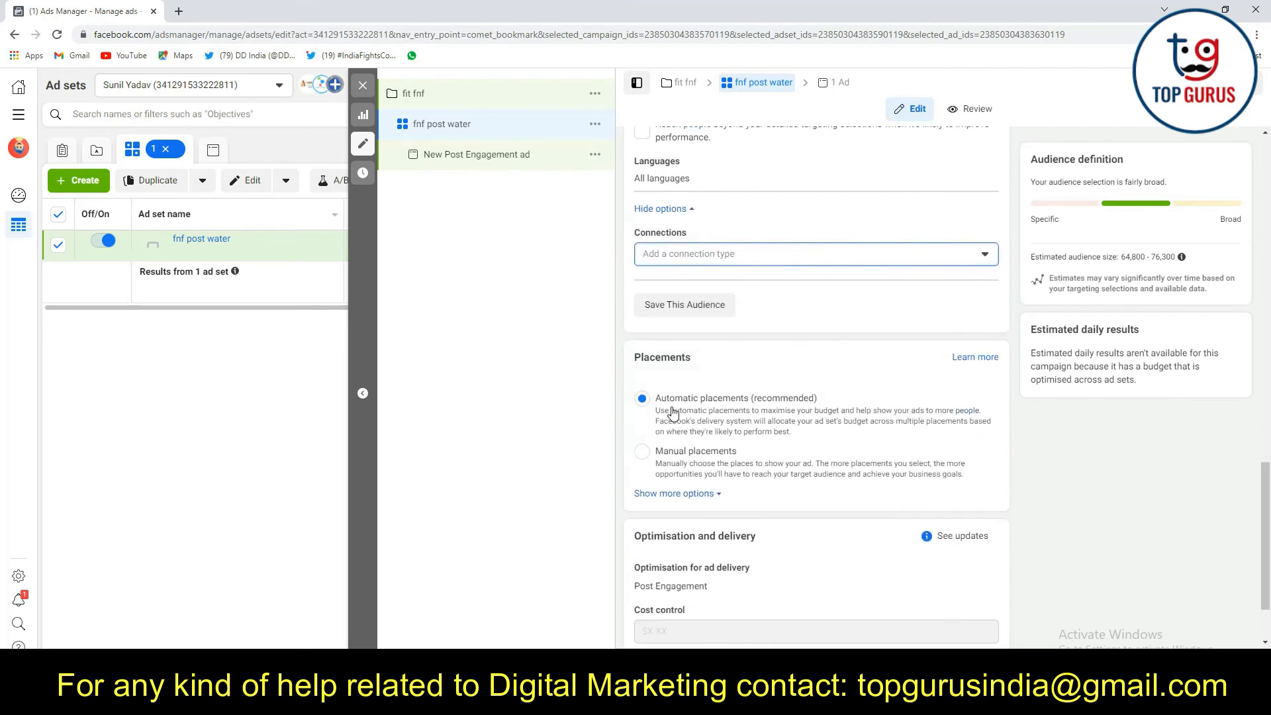
scroll(665, 406, "down", 1)
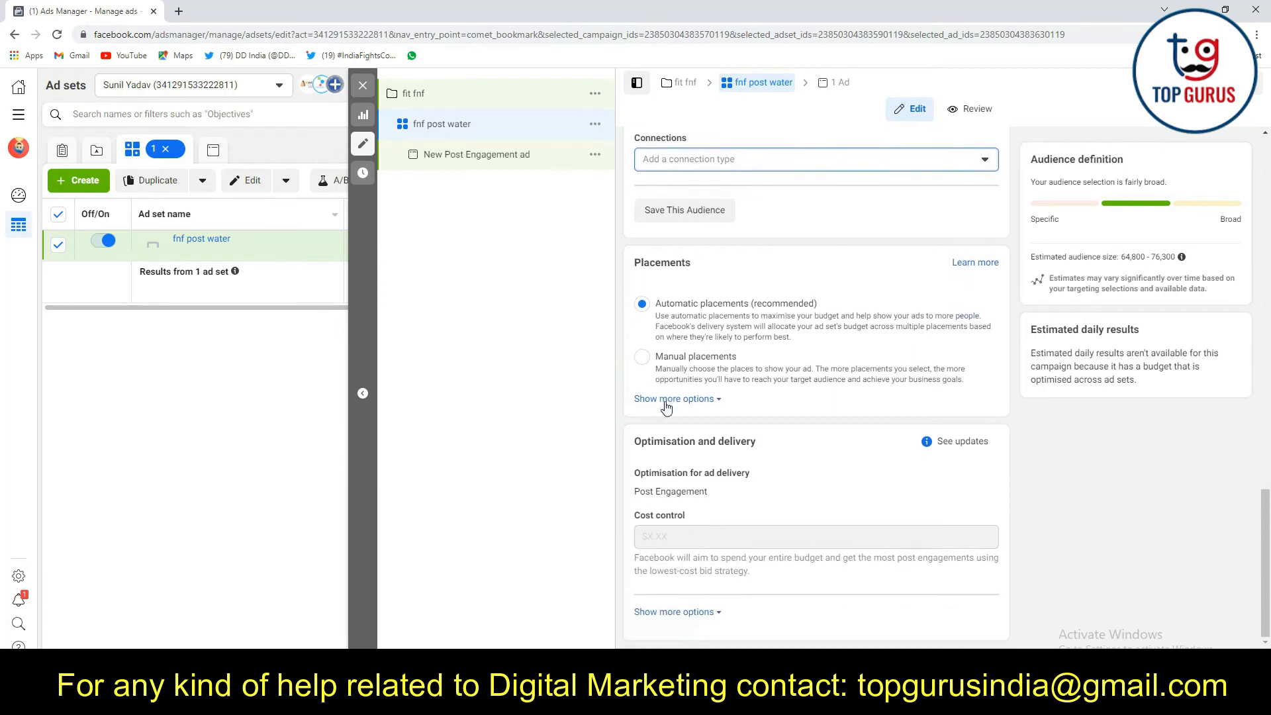
left_click(645, 356)
scroll(745, 359, "down", 2)
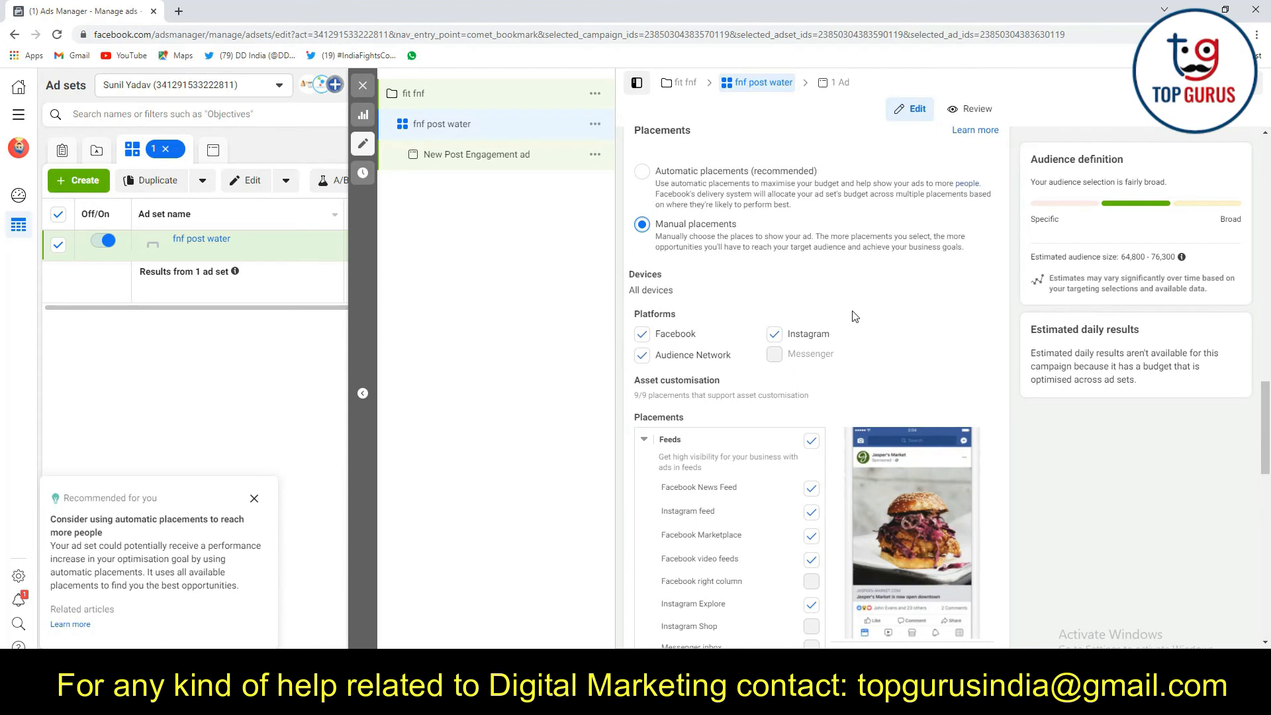
left_click(774, 334)
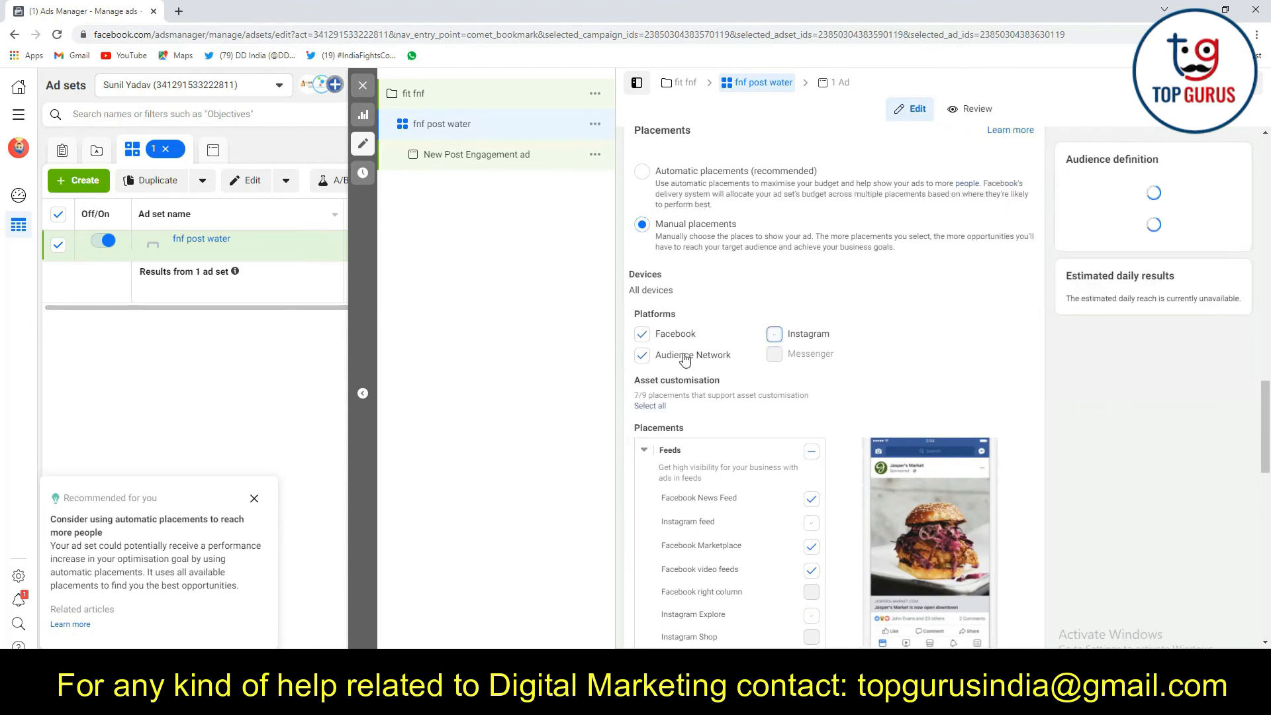
left_click(642, 356)
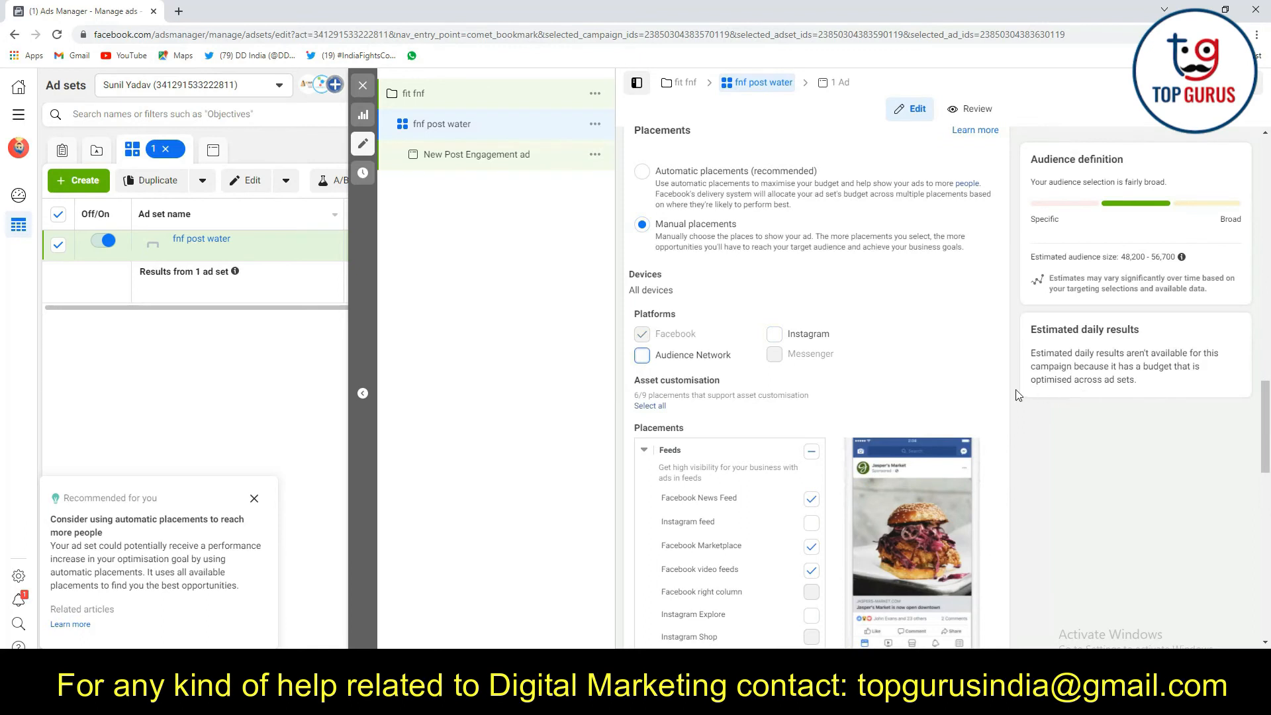
Include the Instagram platform again and check the estimated audience size
left_click(774, 334)
left_click_drag(1124, 258, 1141, 262)
left_click(1123, 268)
left_click(1124, 264)
left_click_drag(1124, 257, 1173, 258)
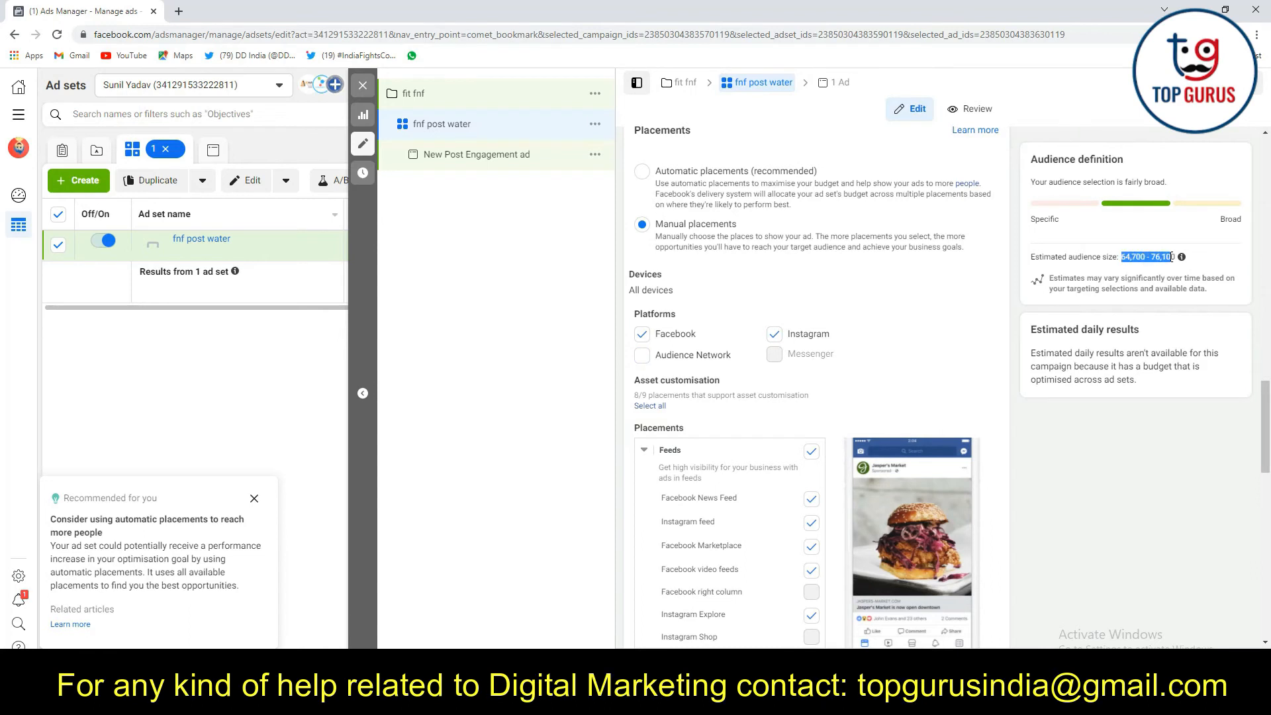
left_click(1044, 481)
Switch back to automatic placements and look at the additional brand safety options
left_click(643, 173)
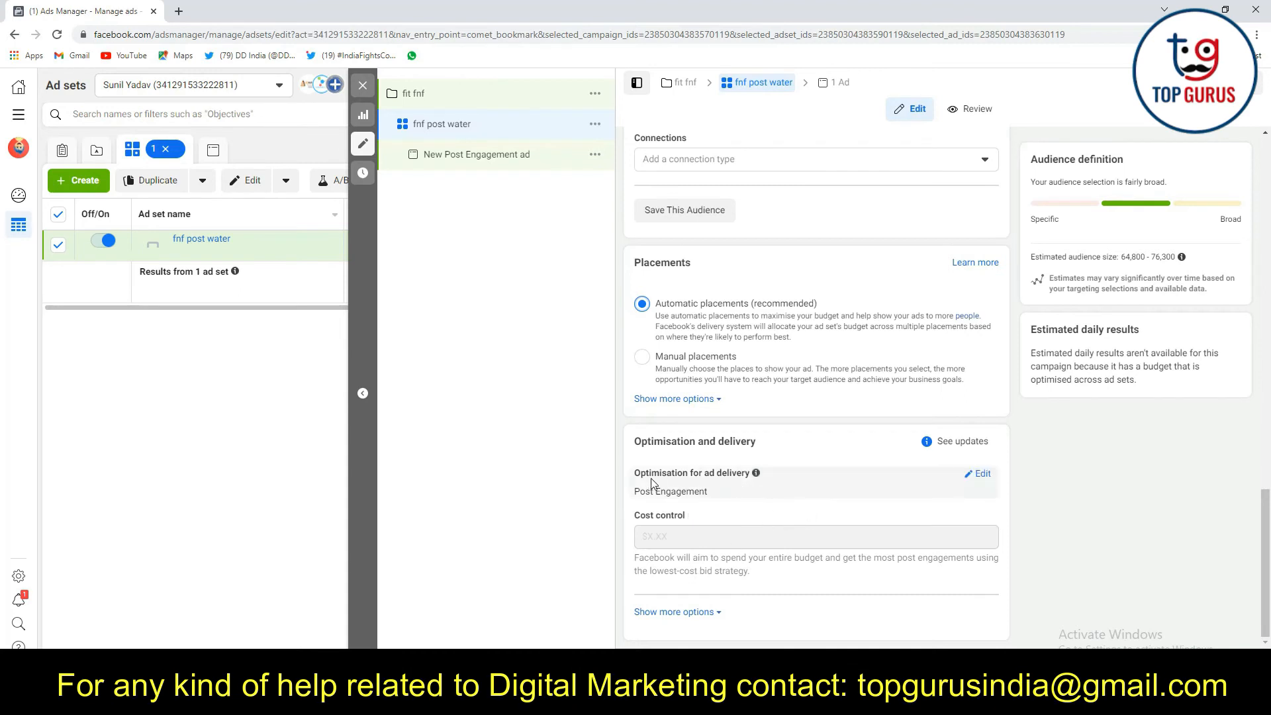
left_click(671, 399)
scroll(671, 396, "down", 3)
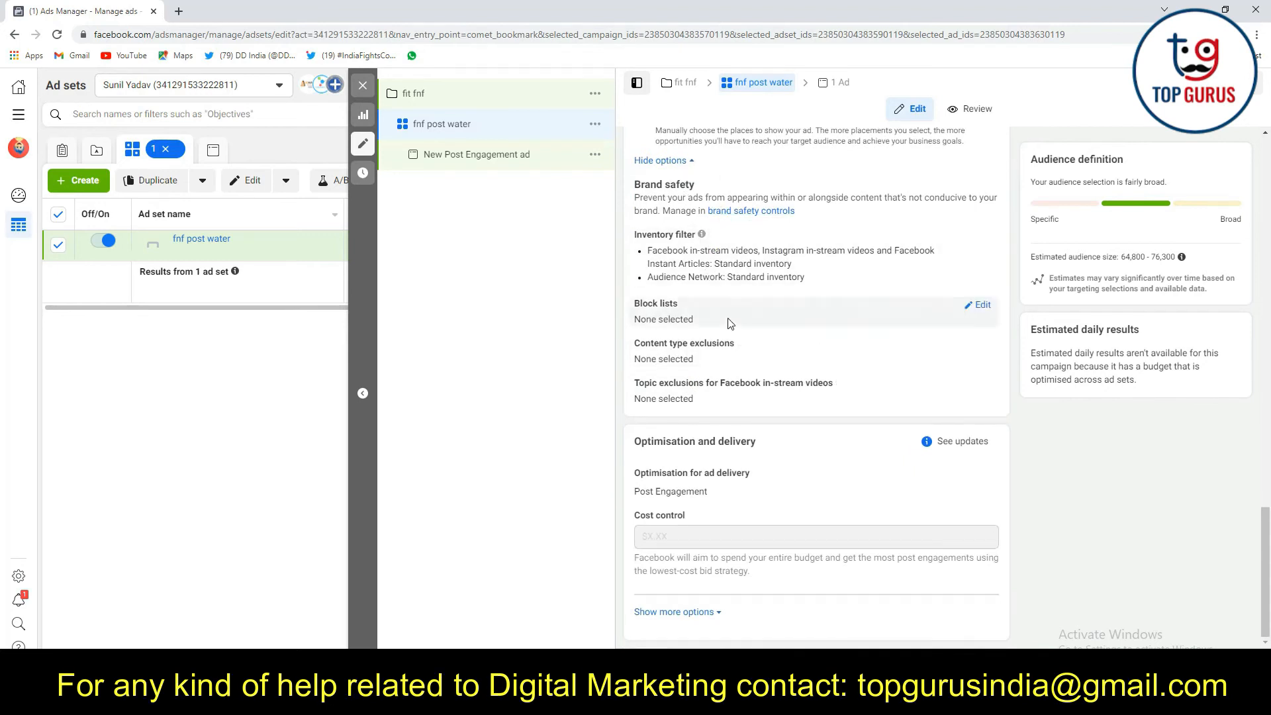
scroll(706, 397, "up", 3)
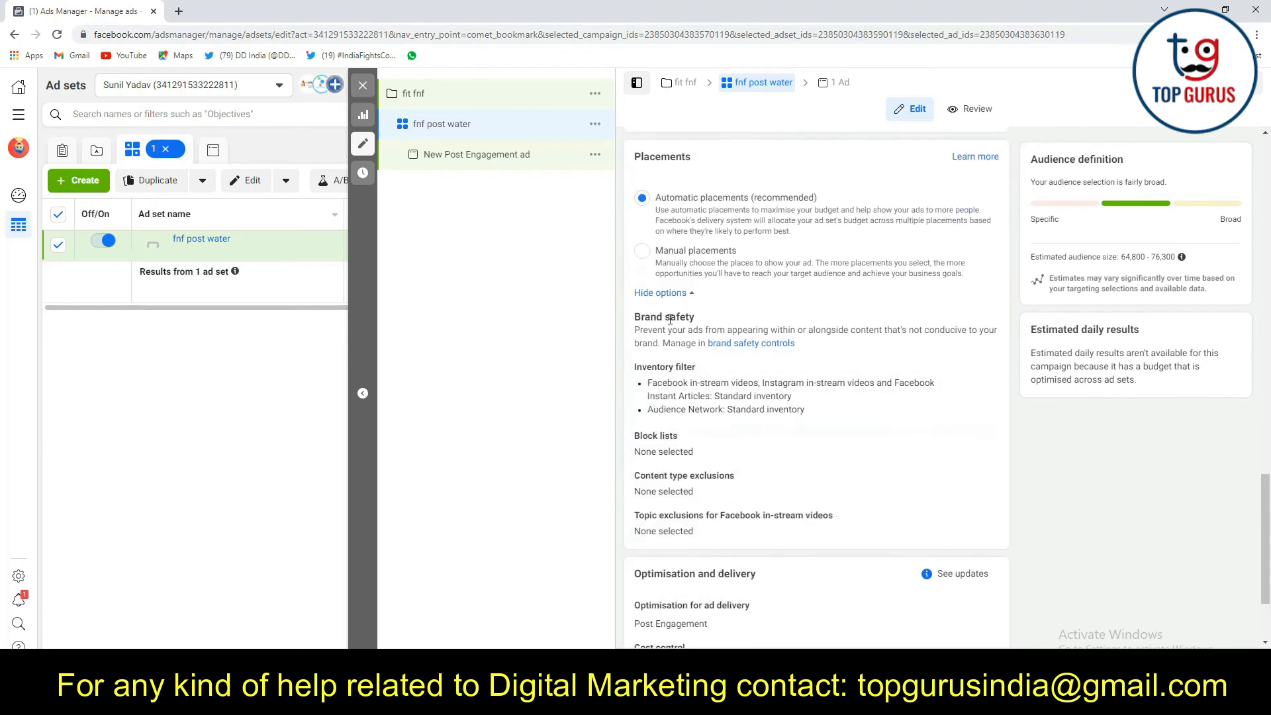
left_click(670, 361)
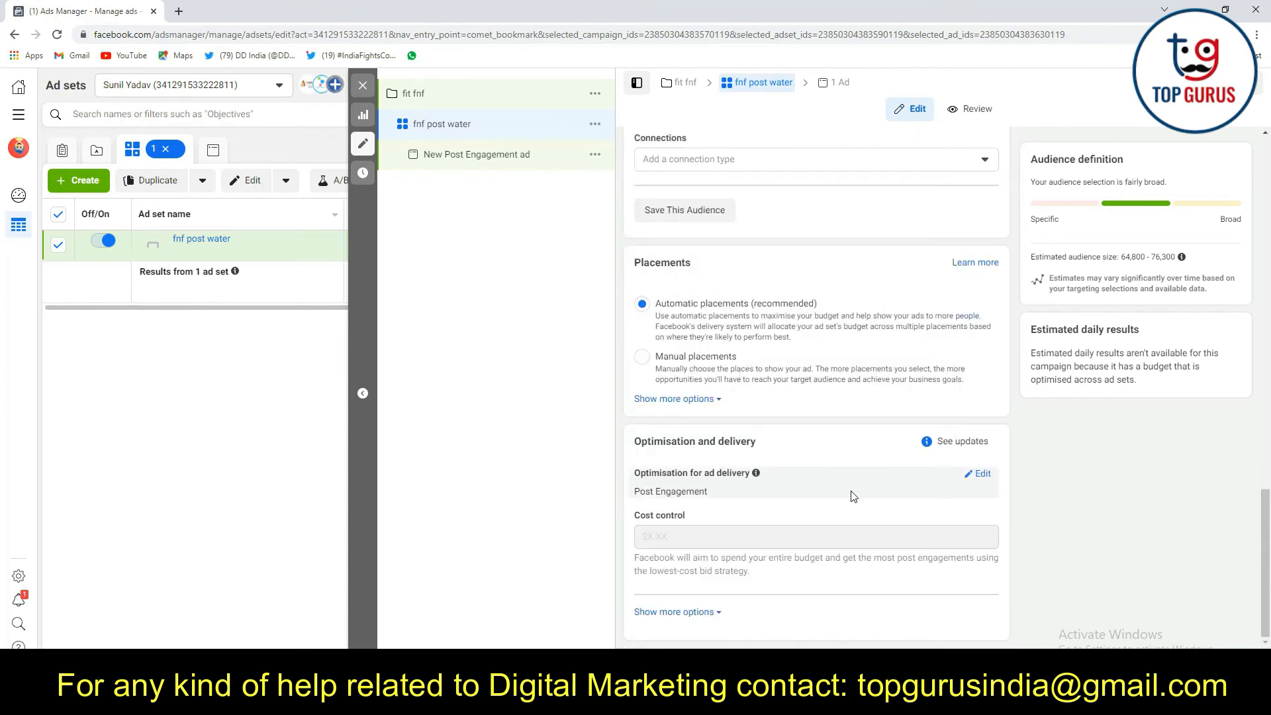
Choose Post Engagement as the optimisation for ad delivery and reveal the additional delivery options, including when you are charged
left_click(980, 474)
left_click(697, 493)
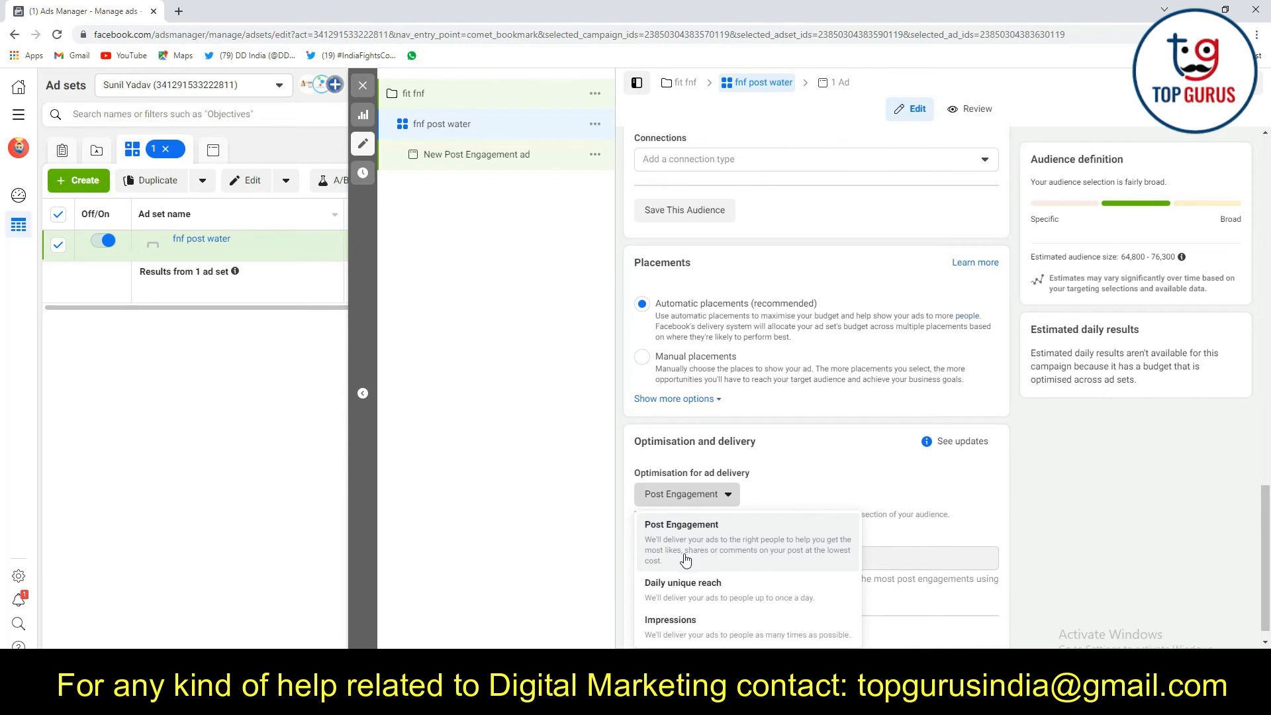
left_click(800, 549)
scroll(686, 624, "down", 1)
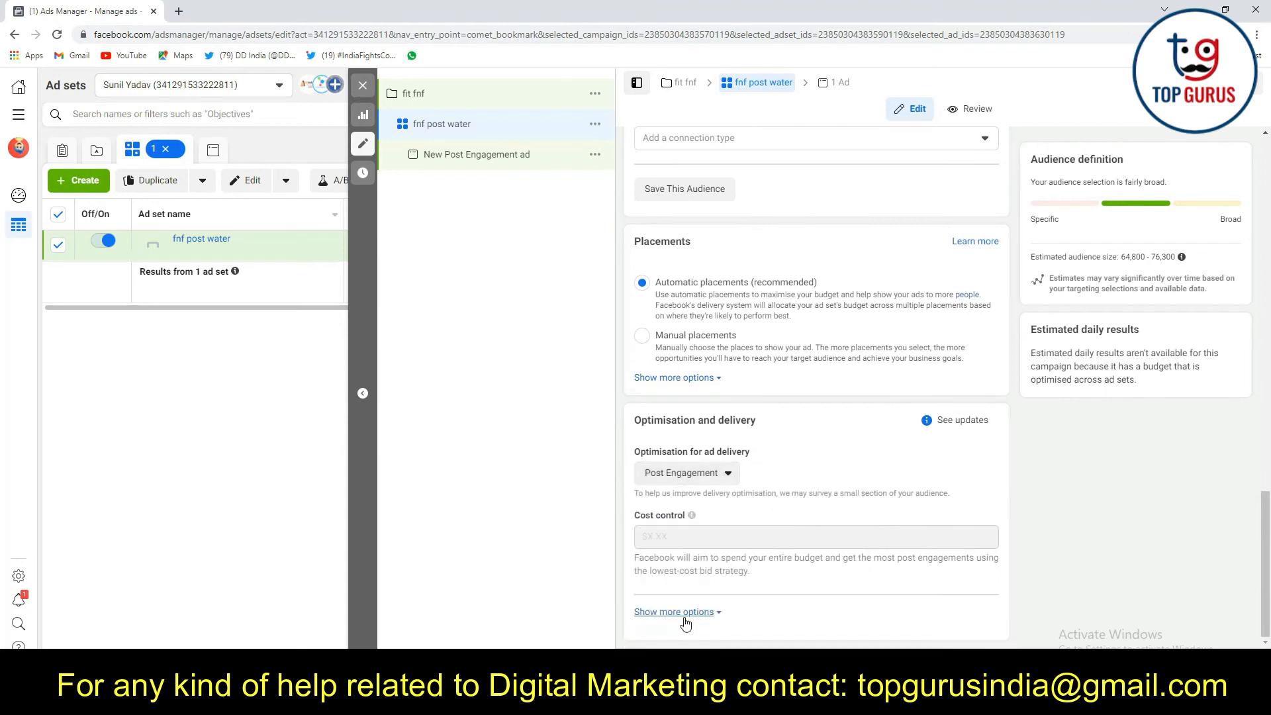
left_click(685, 619)
scroll(669, 613, "down", 1)
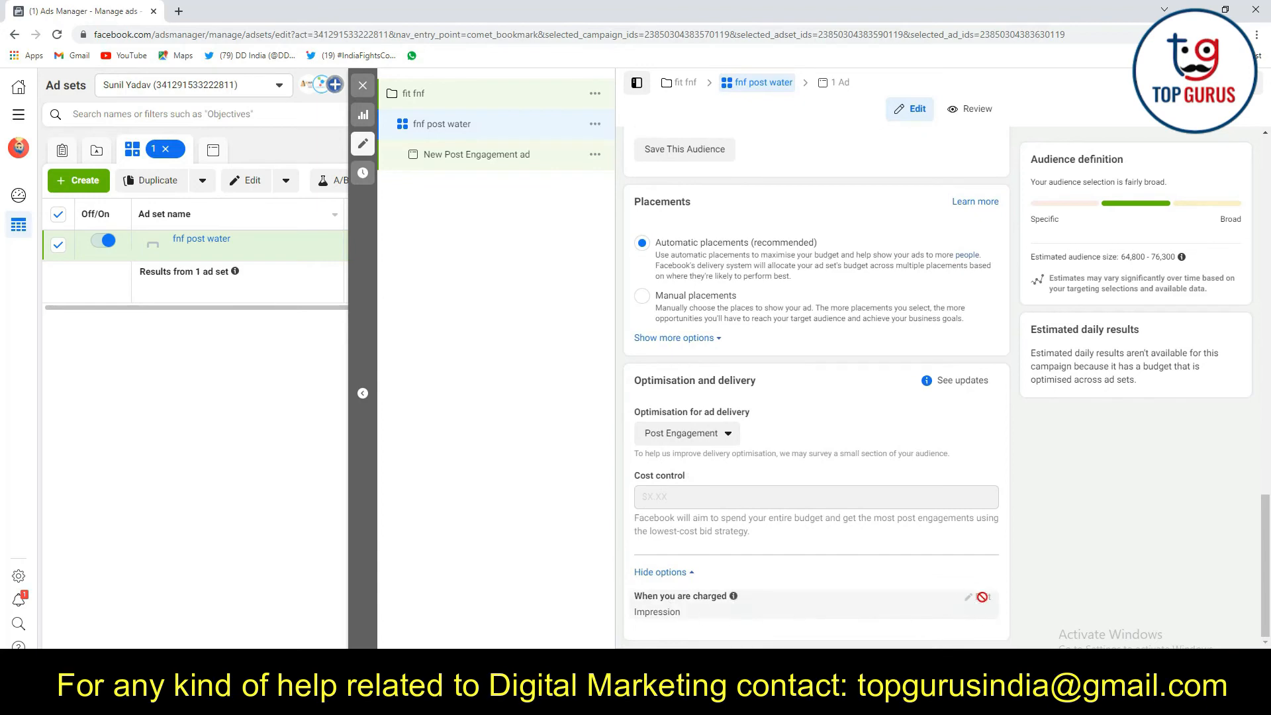
scroll(928, 514, "up", 3)
scroll(928, 513, "down", 3)
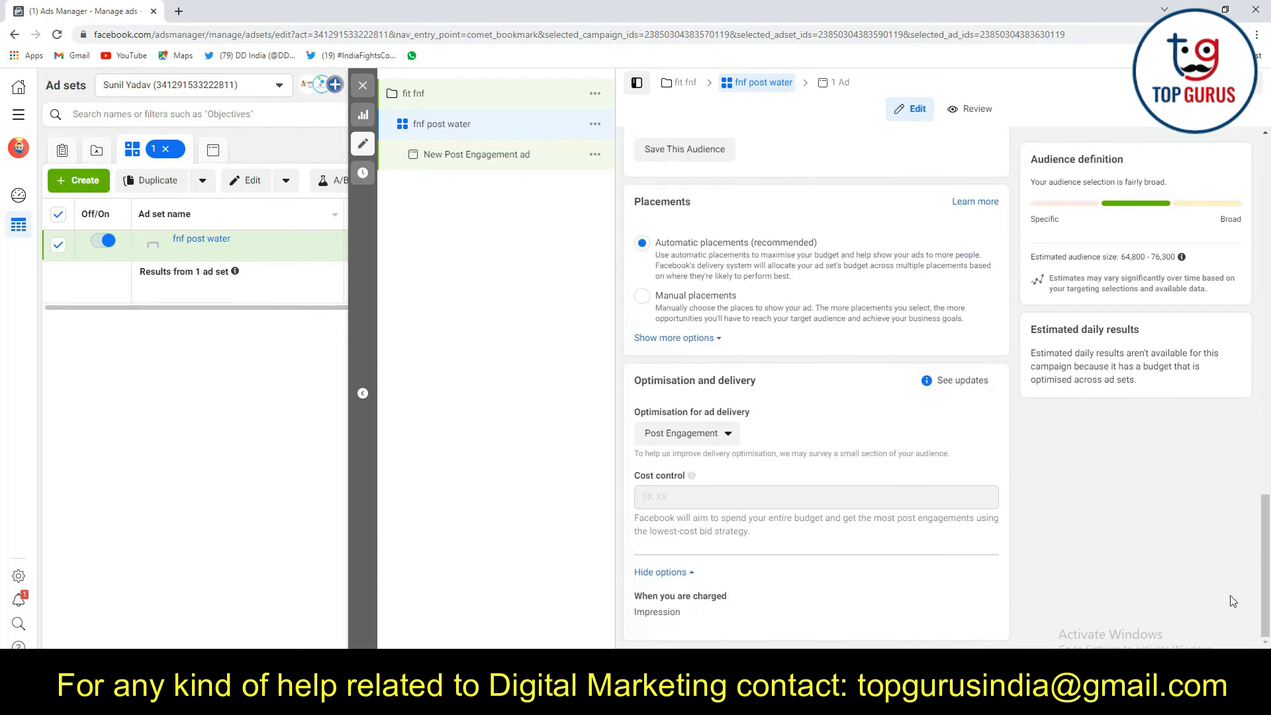
Continue to the ad level and rename the ad as "Water fnf post"
left_click(1234, 668)
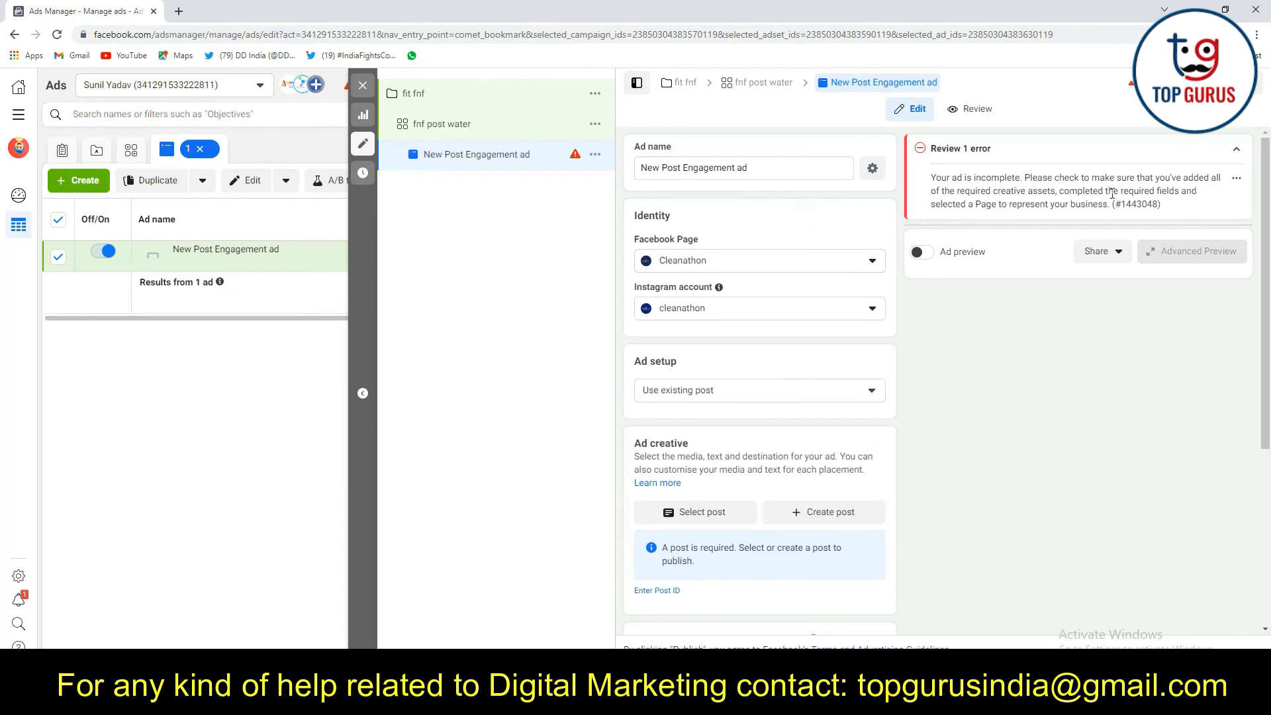
scroll(732, 275, "down", 3)
scroll(733, 397, "up", 3)
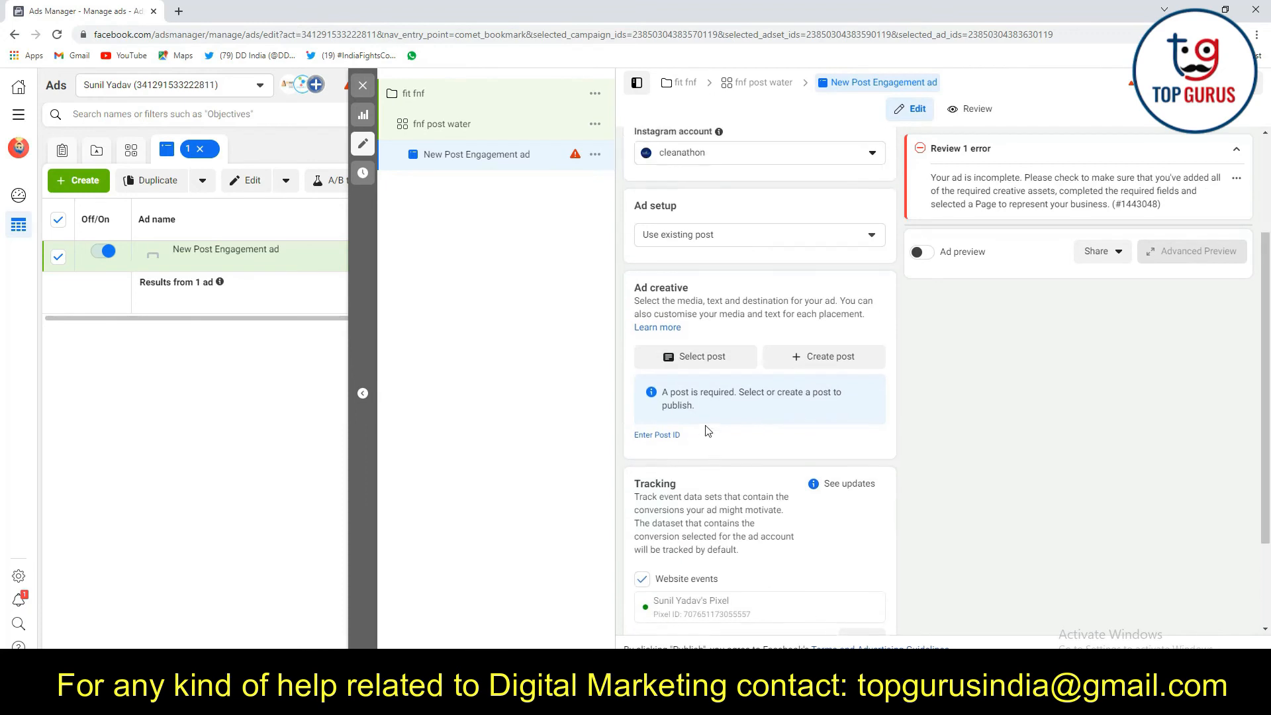
triple_click(781, 164)
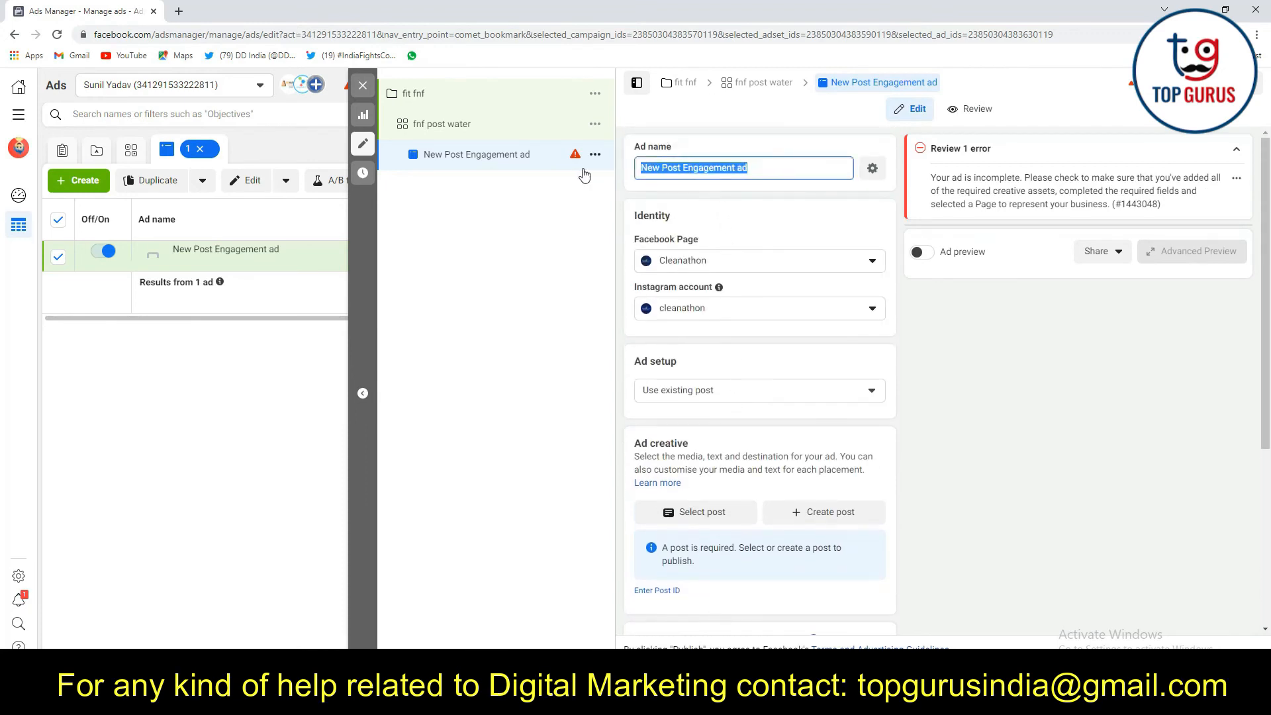
key("BackSpace")
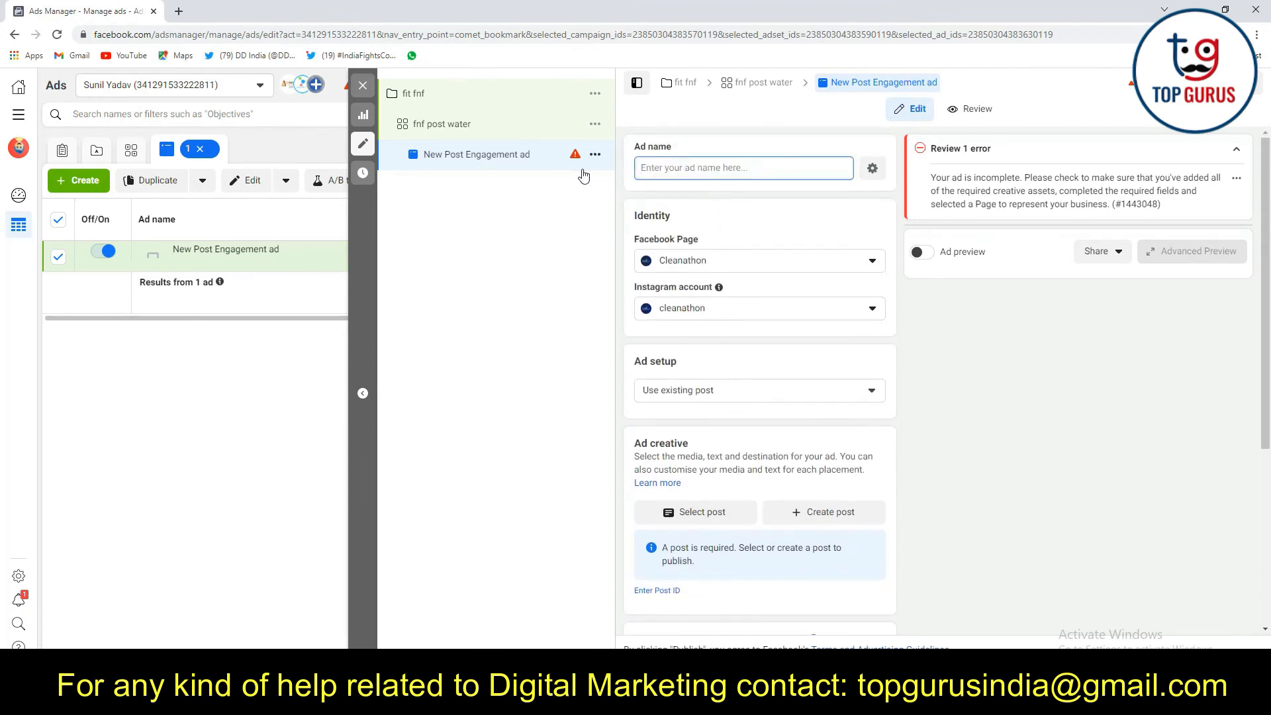
type("Water fnf post")
left_click(987, 346)
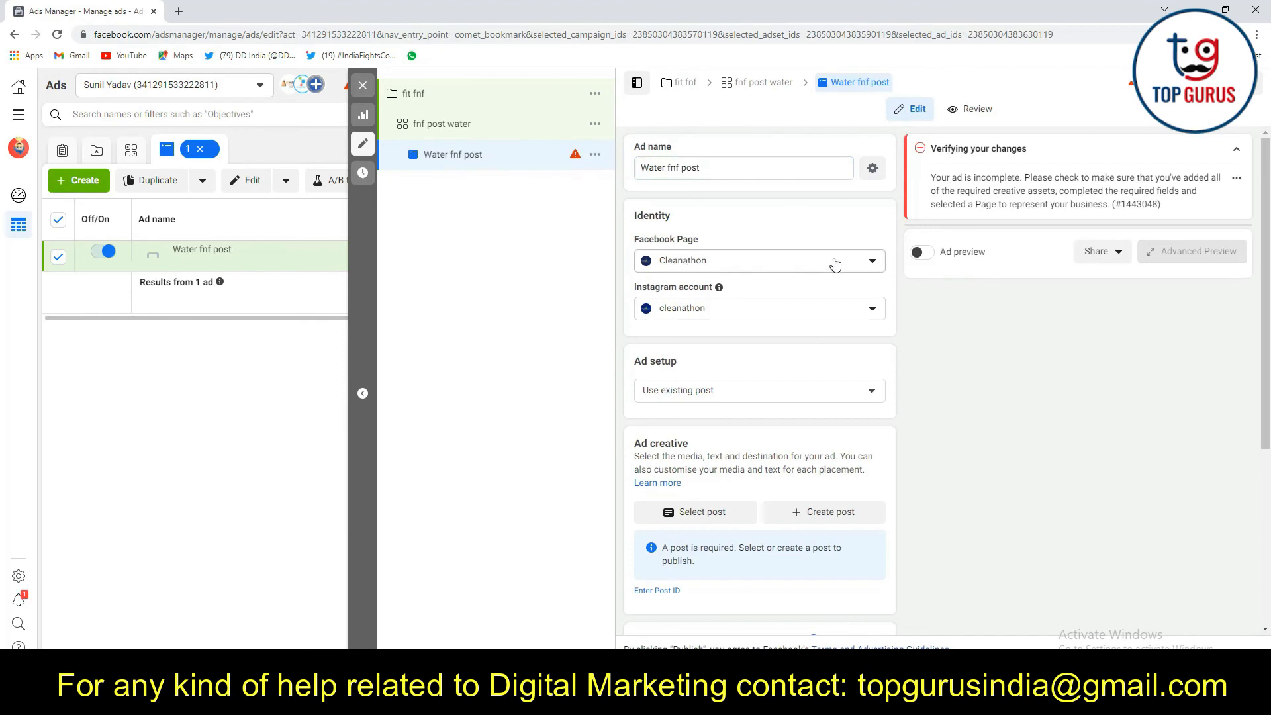
Set the ad's Facebook Page identity to Fit N Furious Diet Clinic
left_click(867, 262)
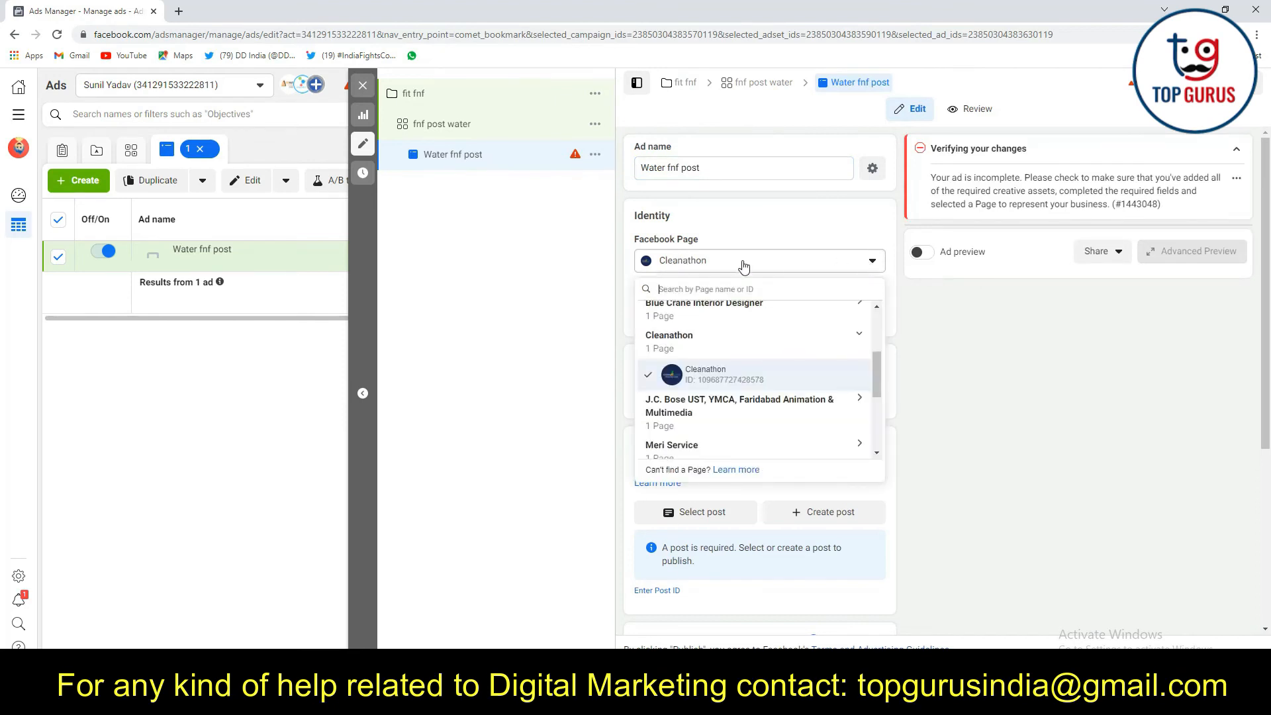
type("f")
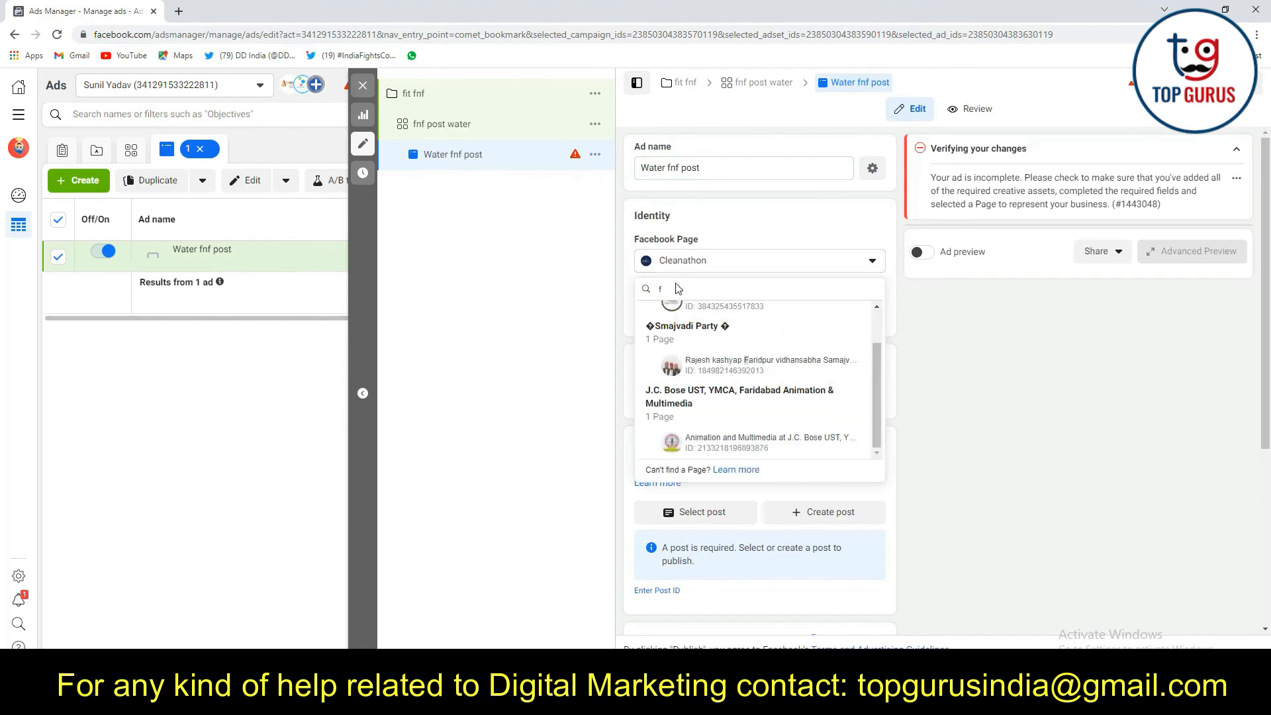
left_click(716, 358)
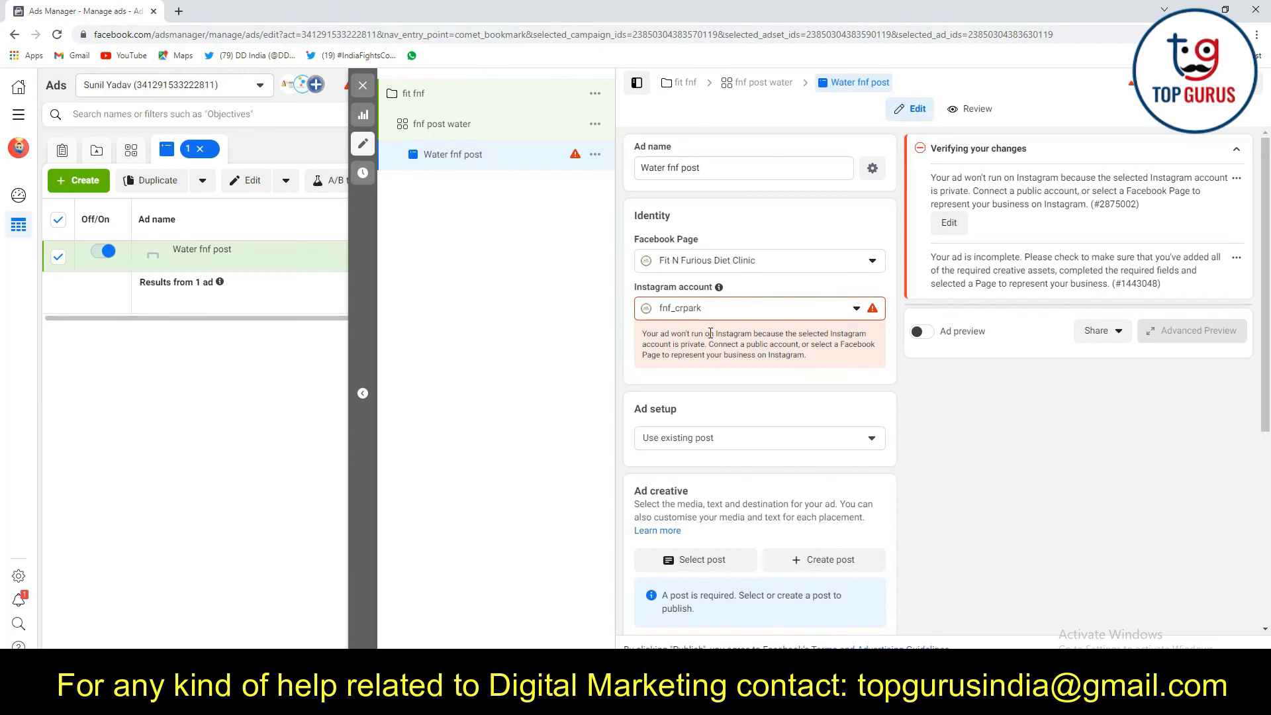
Return to the "fnf post water" ad set, switch to manual placements and exclude the Instagram and Audience Network platforms
left_click(483, 126)
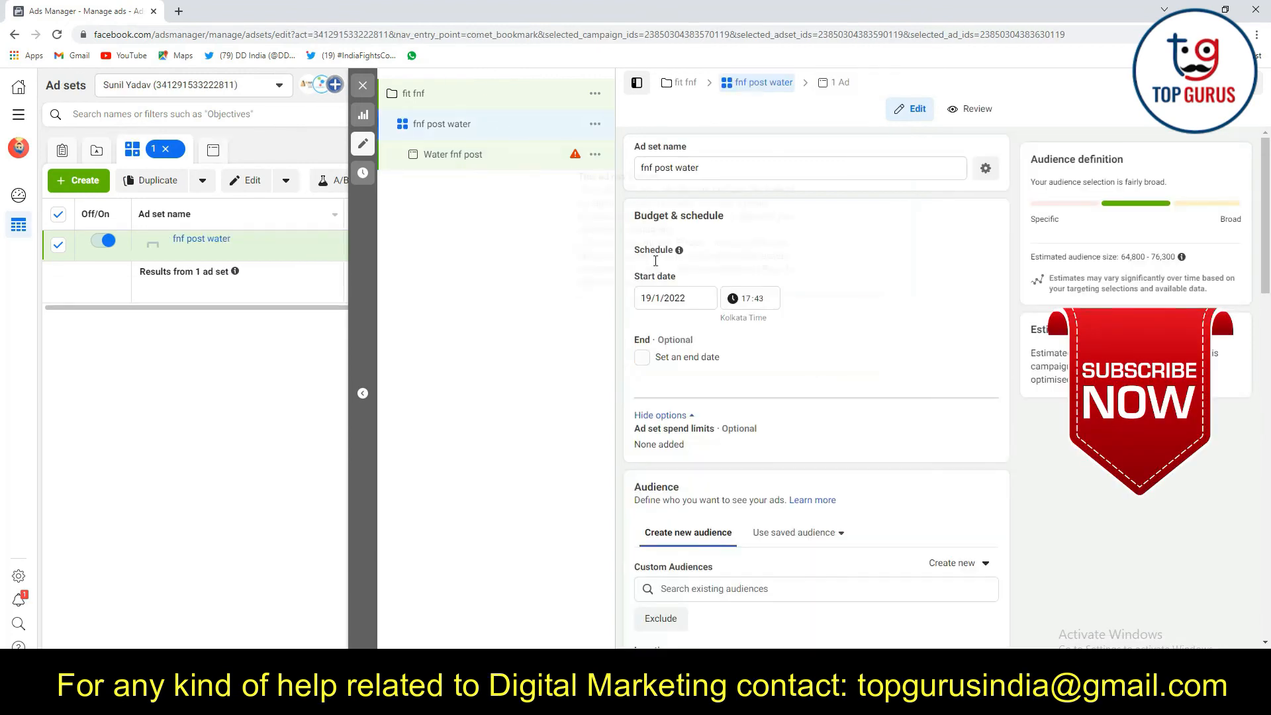
scroll(757, 376, "down", 2)
scroll(709, 462, "up", 2)
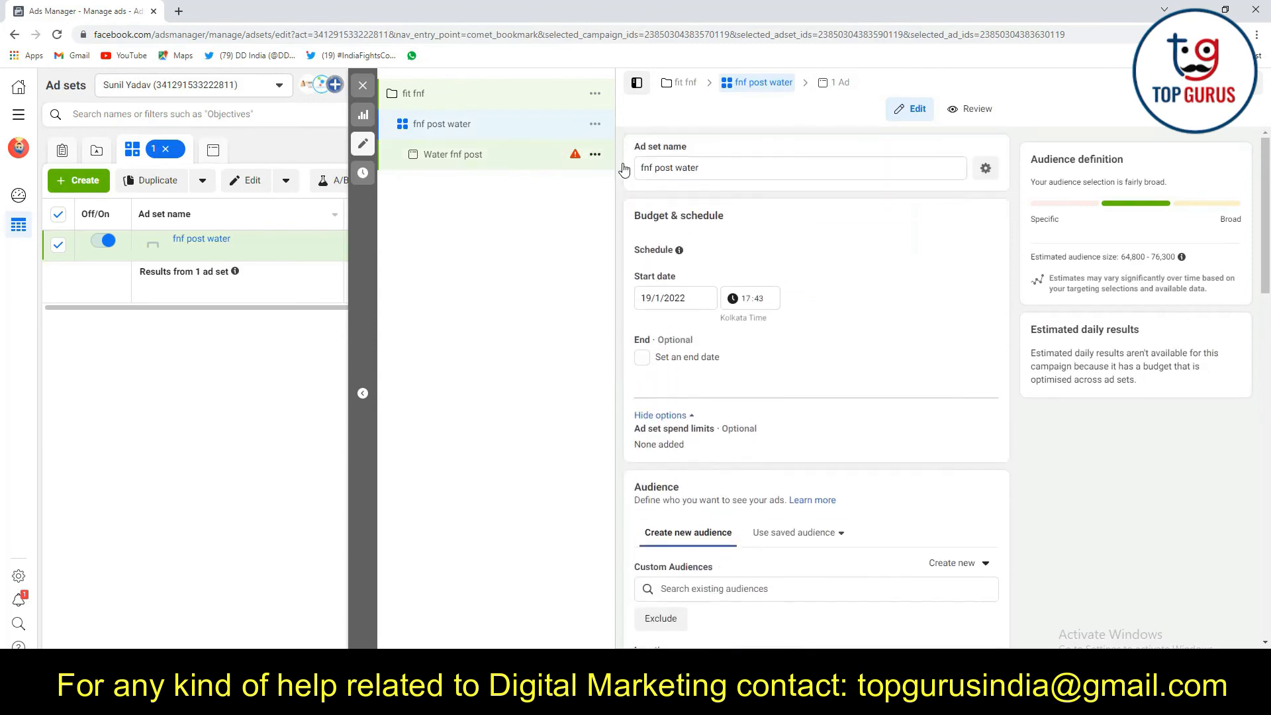
scroll(682, 423, "down", 10)
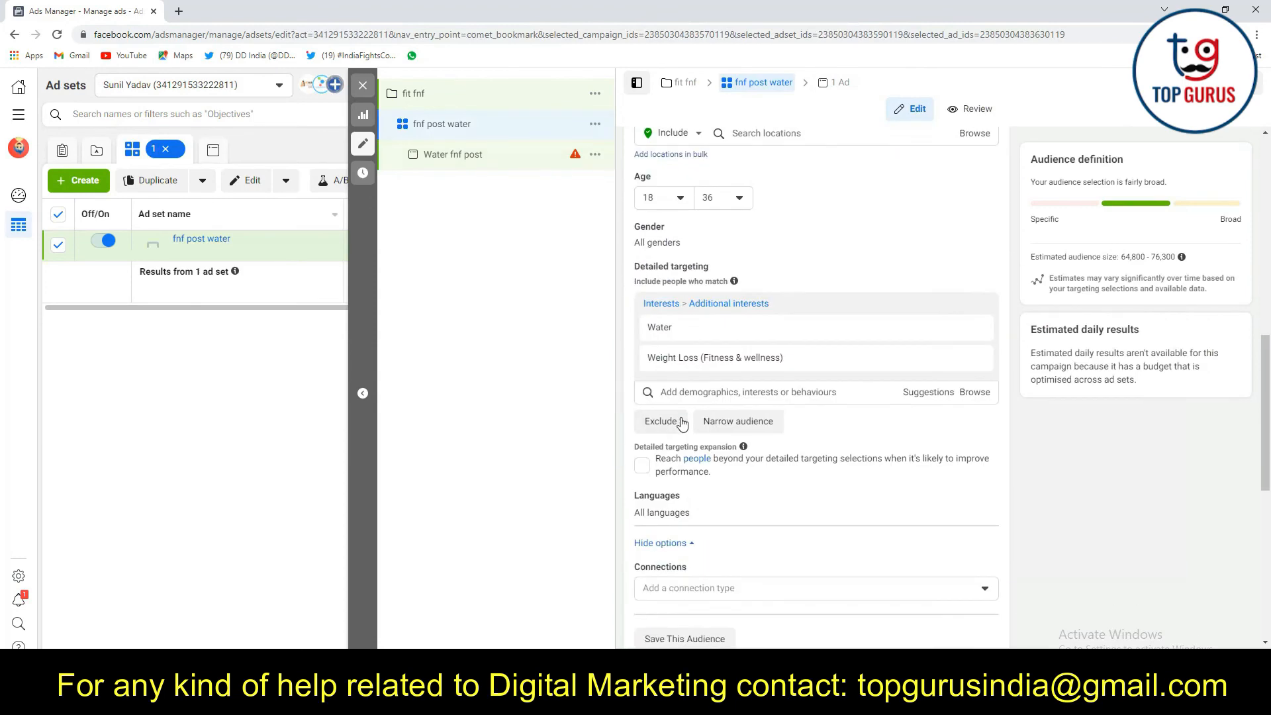
scroll(678, 391, "down", 4)
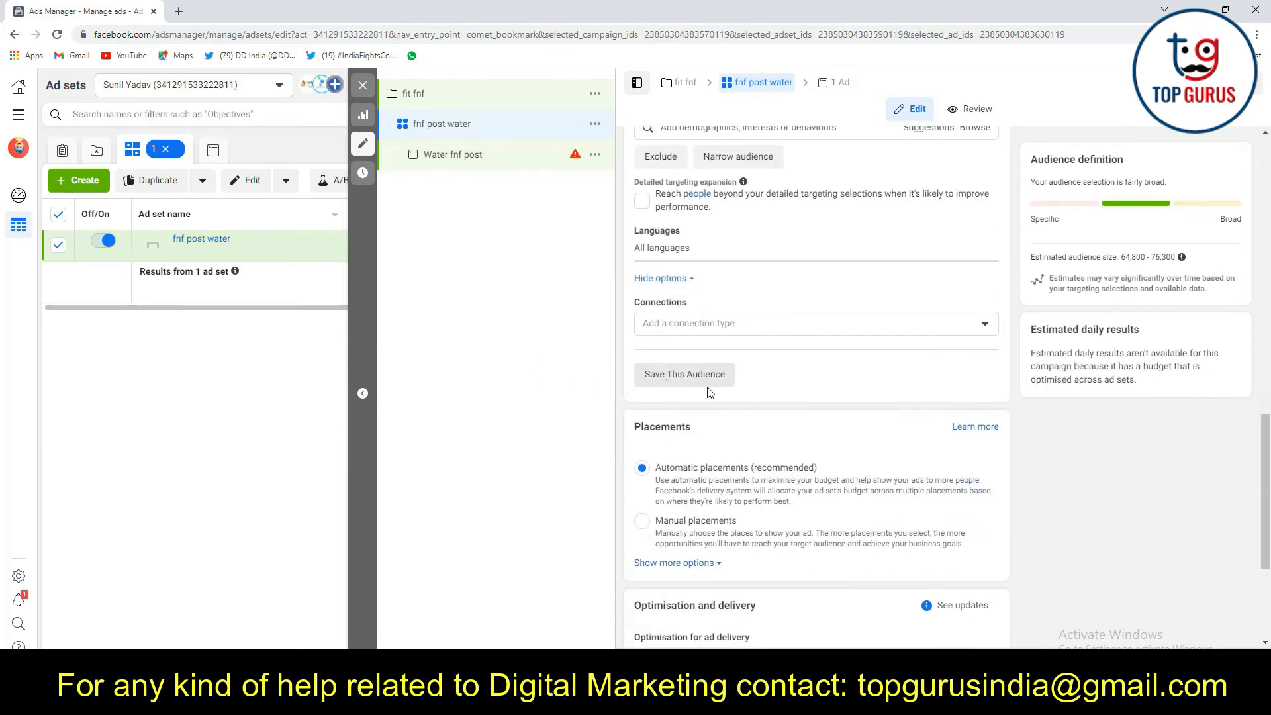
scroll(709, 392, "up", 2)
scroll(689, 357, "down", 5)
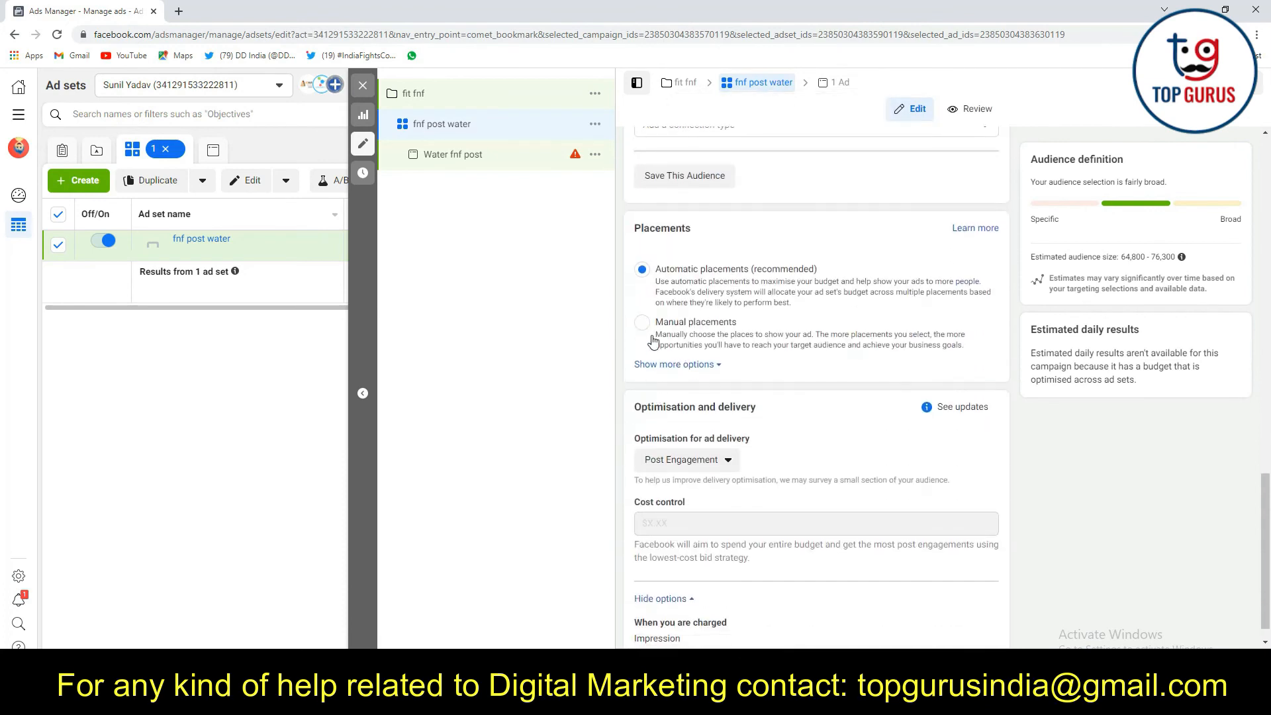
left_click(642, 322)
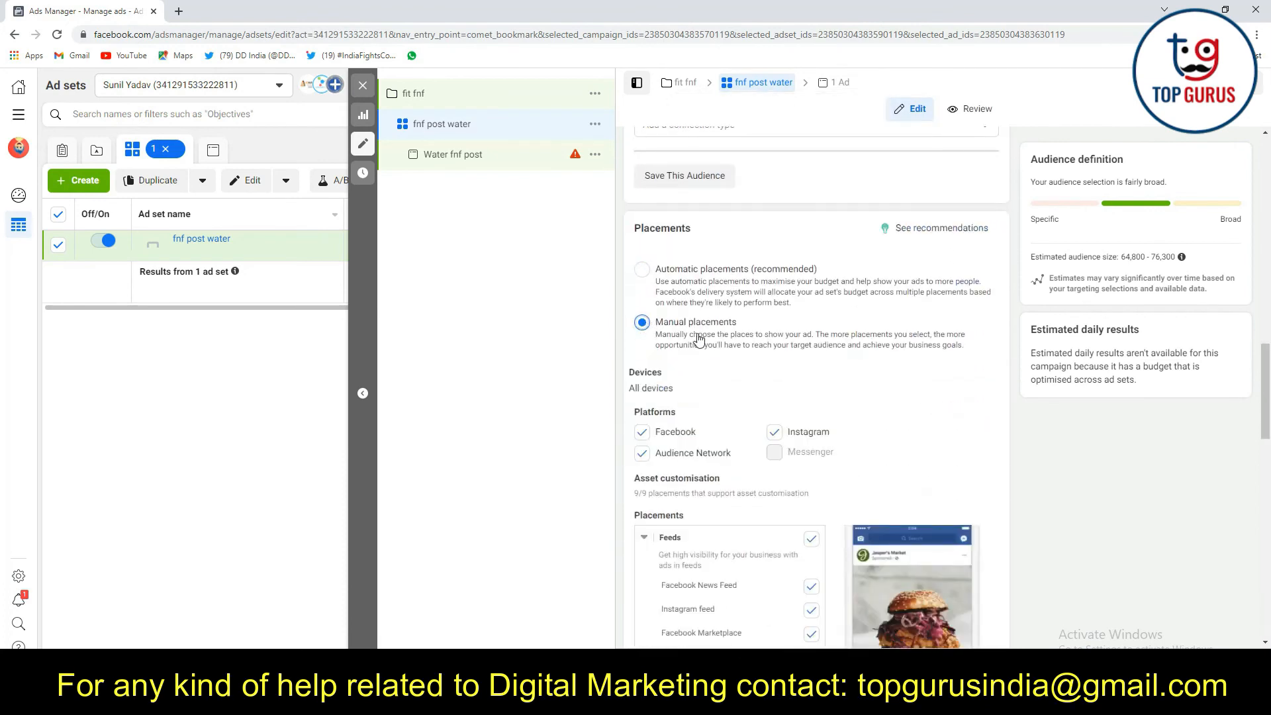
left_click(779, 439)
left_click(641, 454)
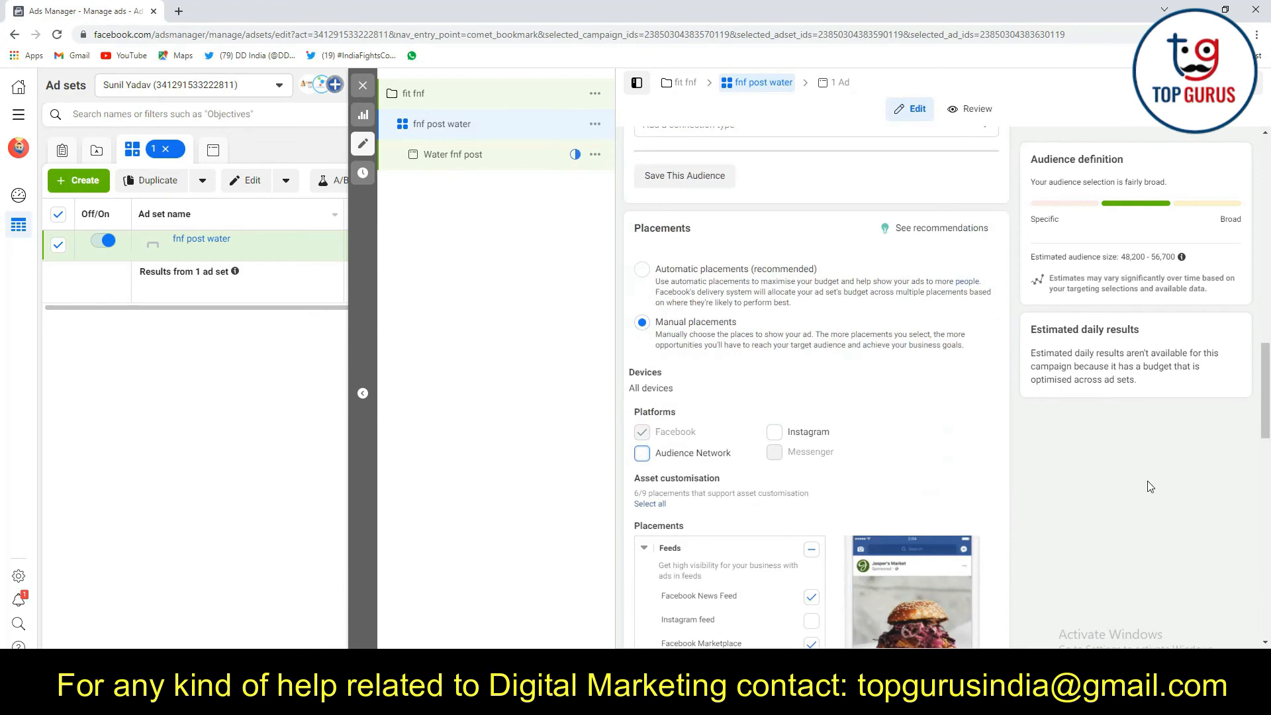
scroll(868, 404, "down", 3)
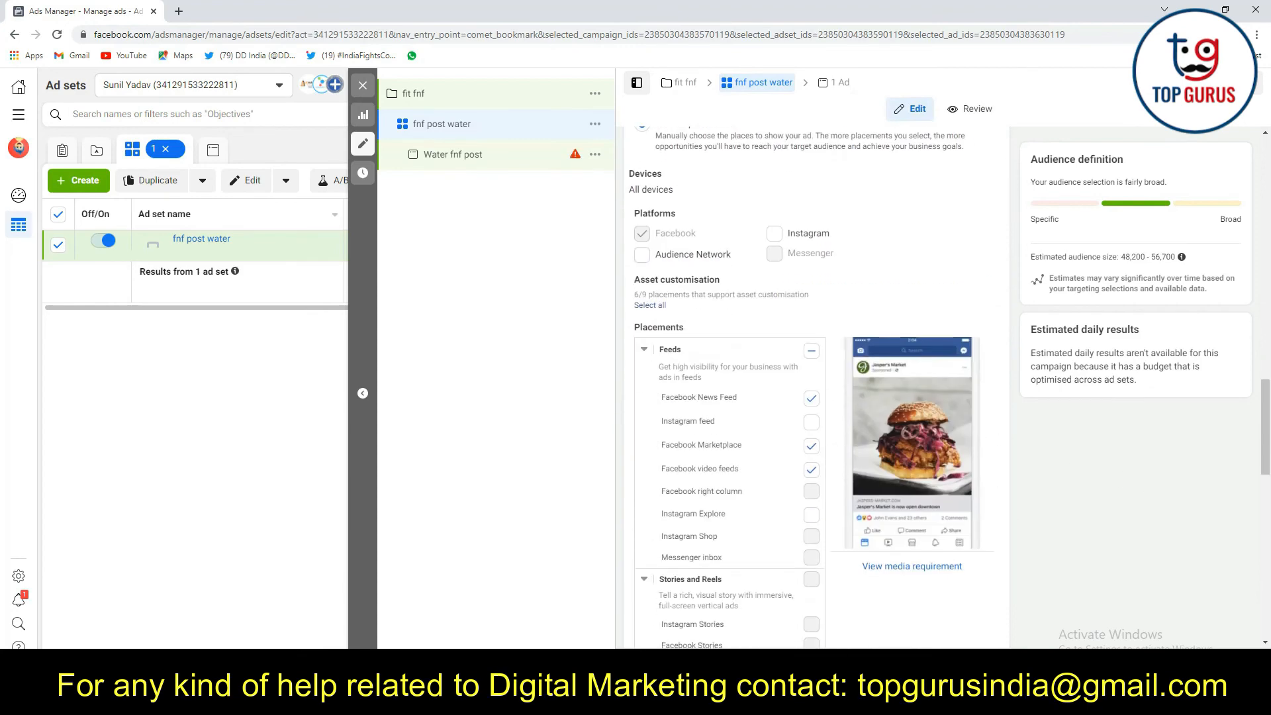
Go back to the ad and use the existing Facebook post "Starting and sticking to a healthy weight loss plan" as its creative
left_click(1233, 670)
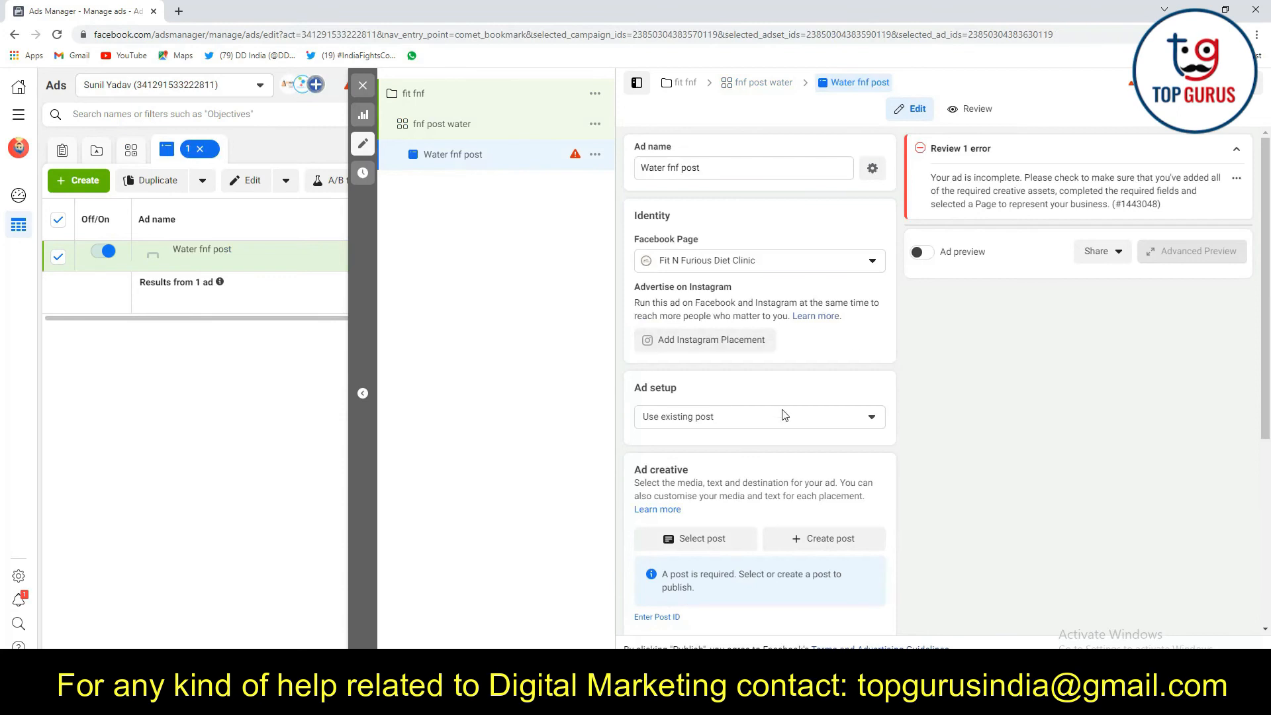
scroll(775, 356, "down", 1)
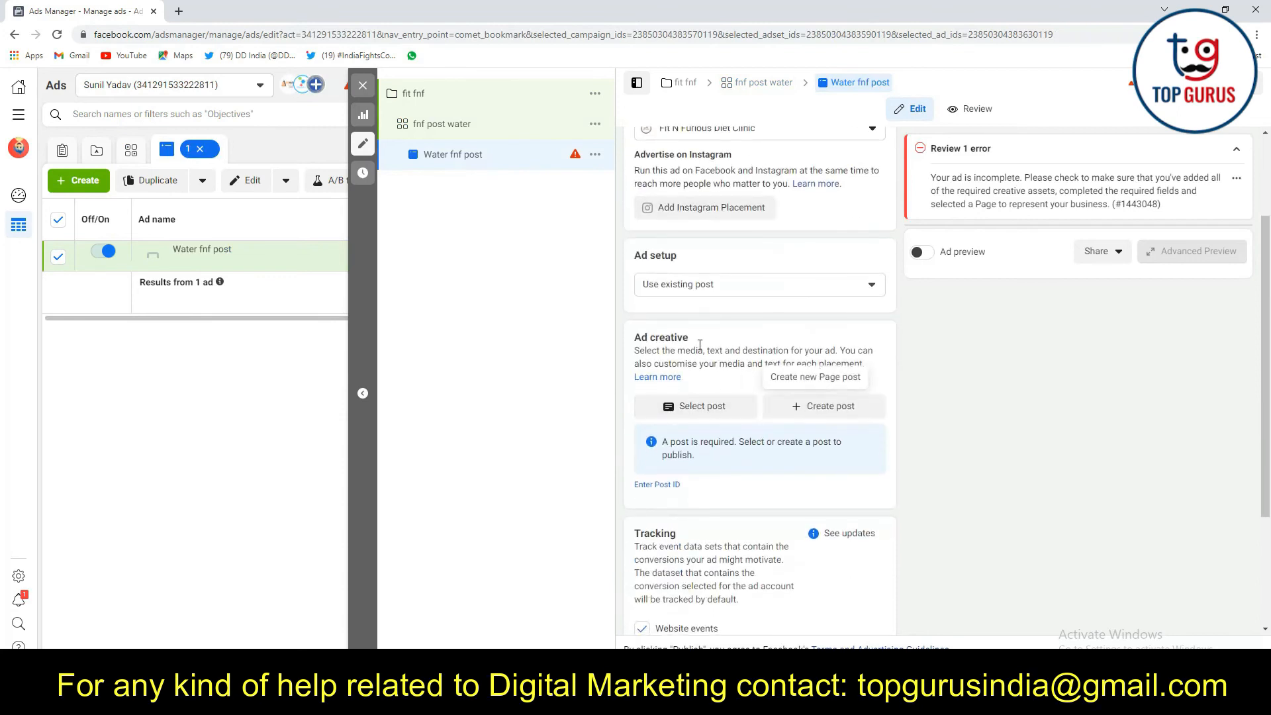
scroll(751, 371, "up", 2)
scroll(751, 372, "down", 2)
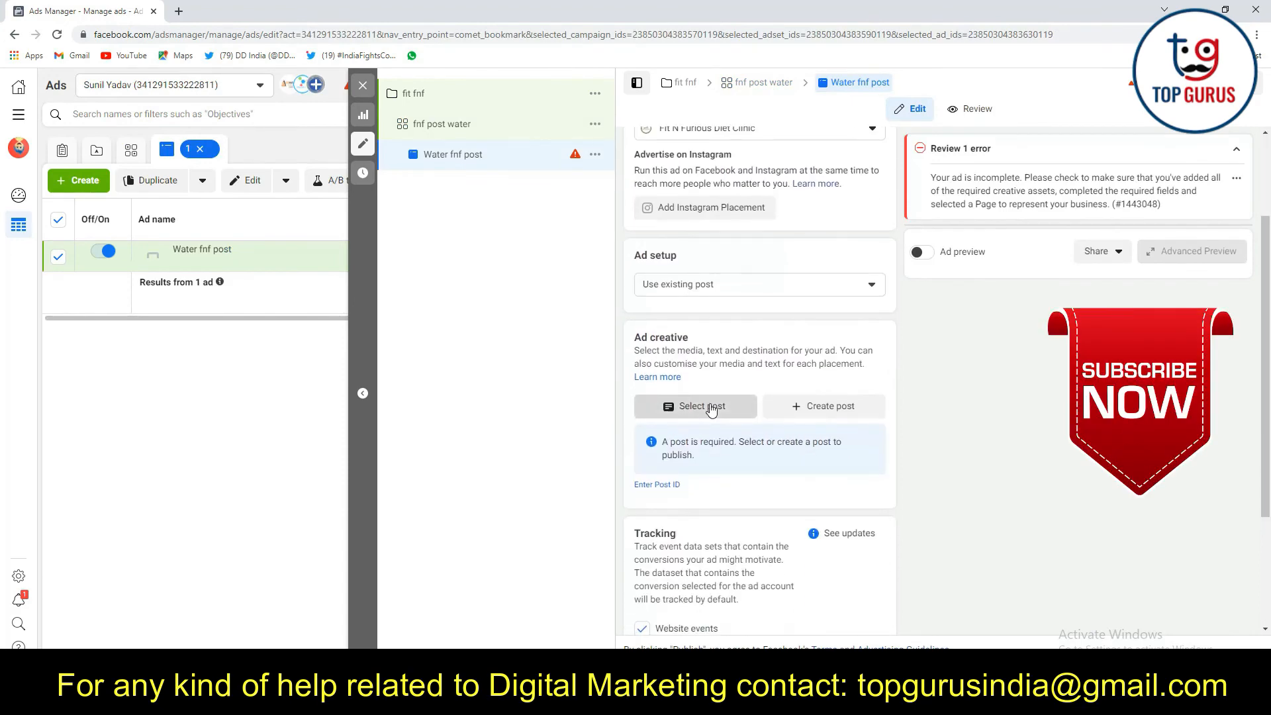
left_click(711, 410)
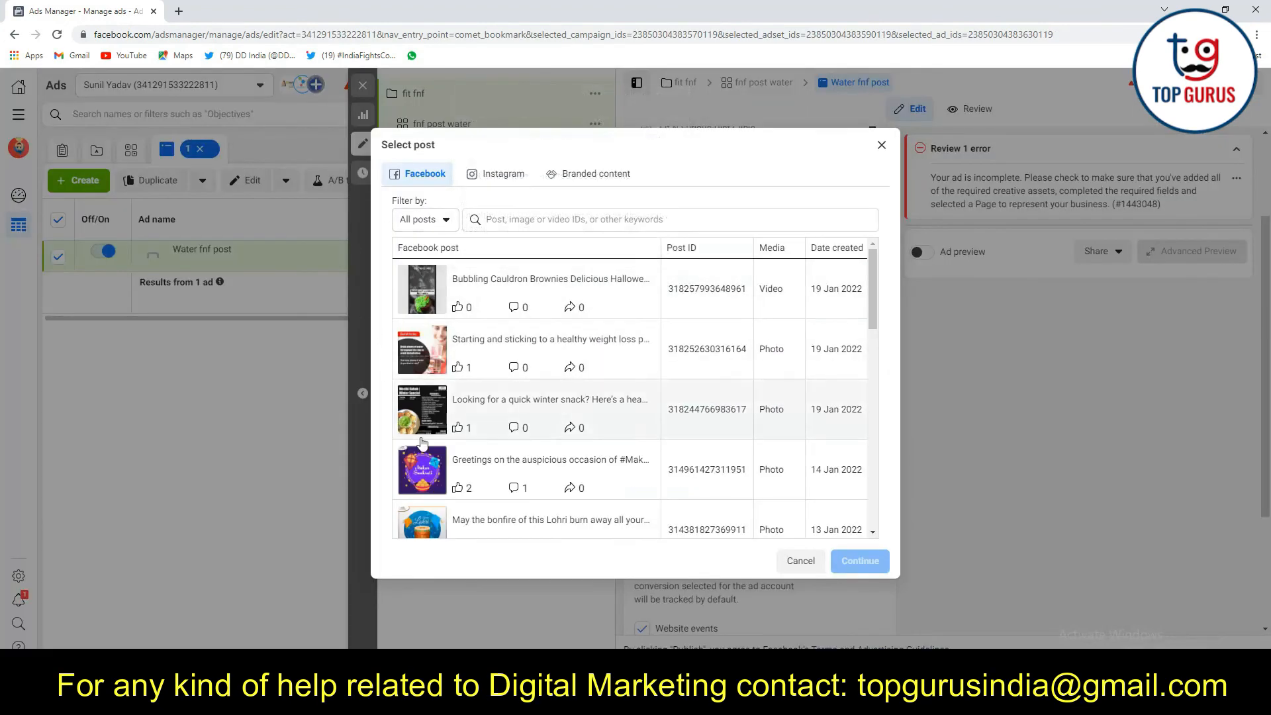
left_click(406, 371)
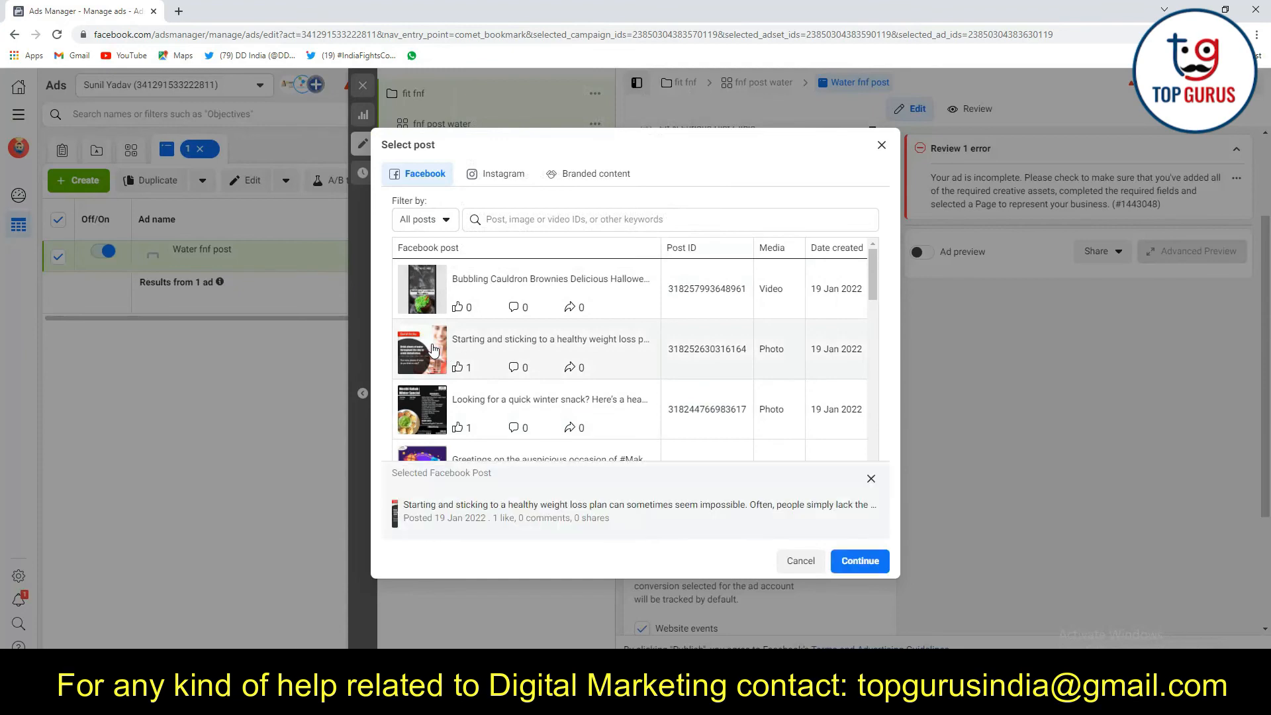
left_click(860, 561)
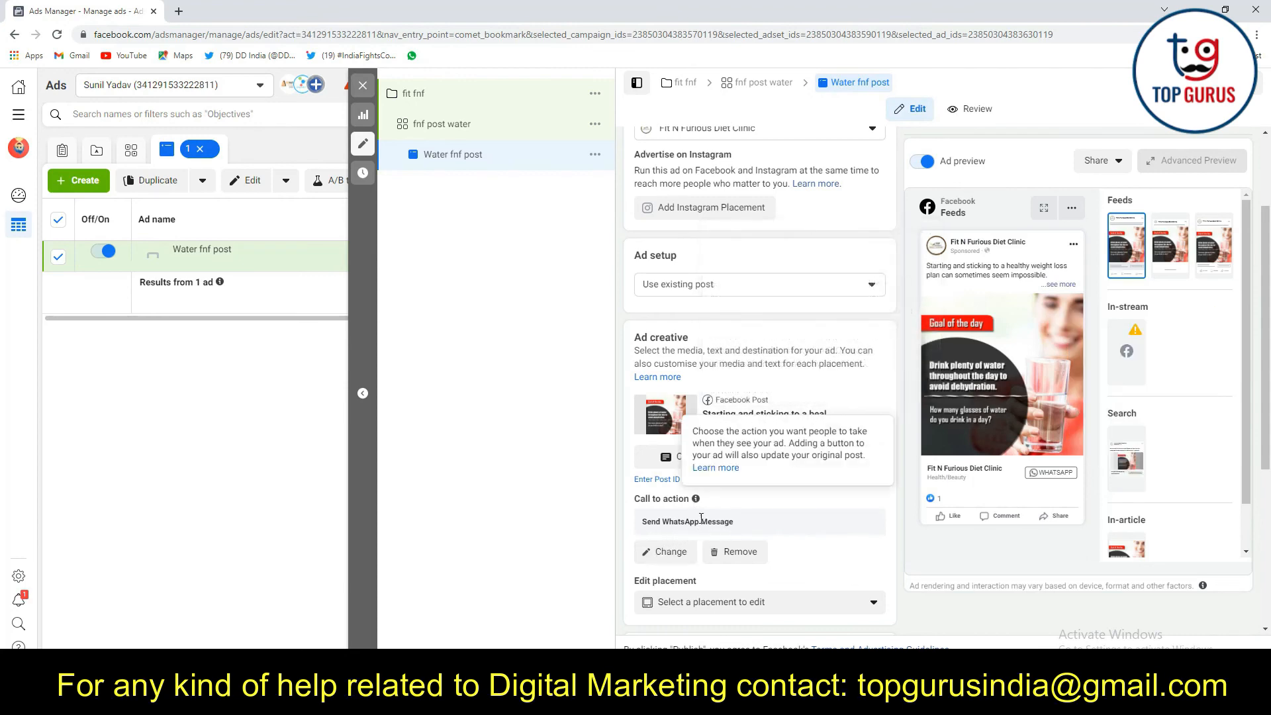
Look through the available call-to-action options for the post and close the dialog without changing it
scroll(774, 513, "down", 2)
left_click(670, 419)
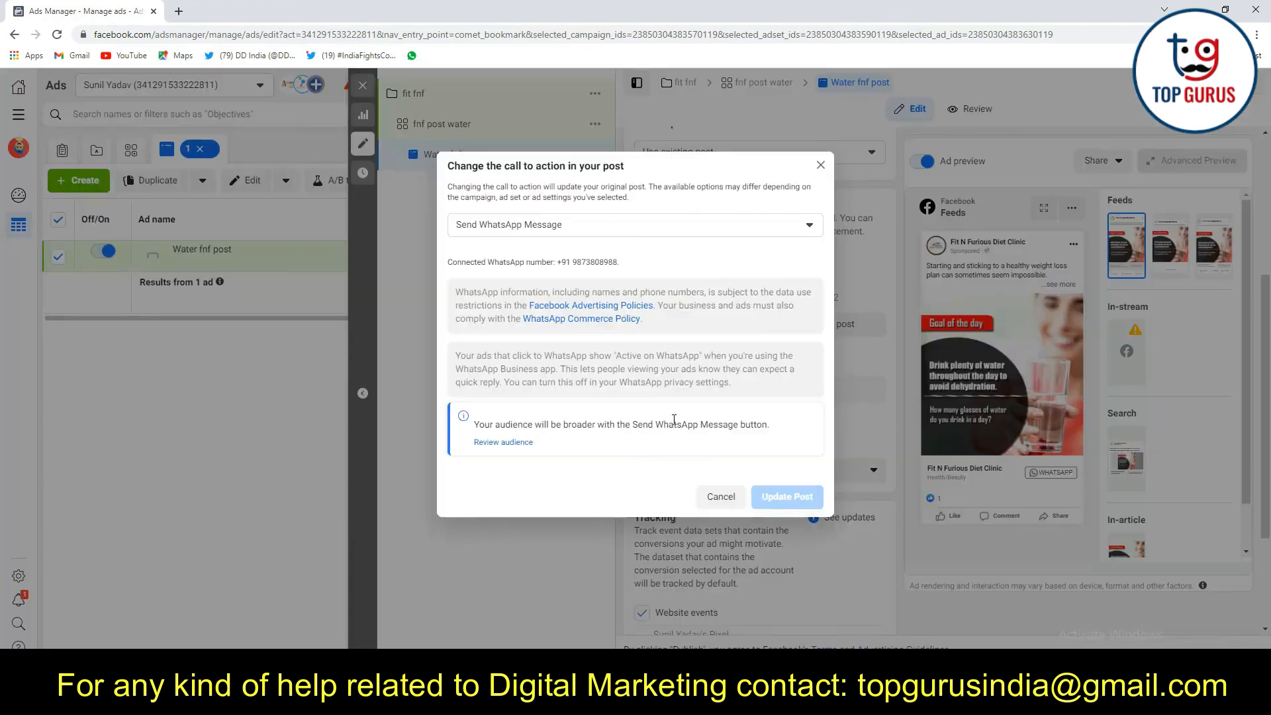
left_click(793, 229)
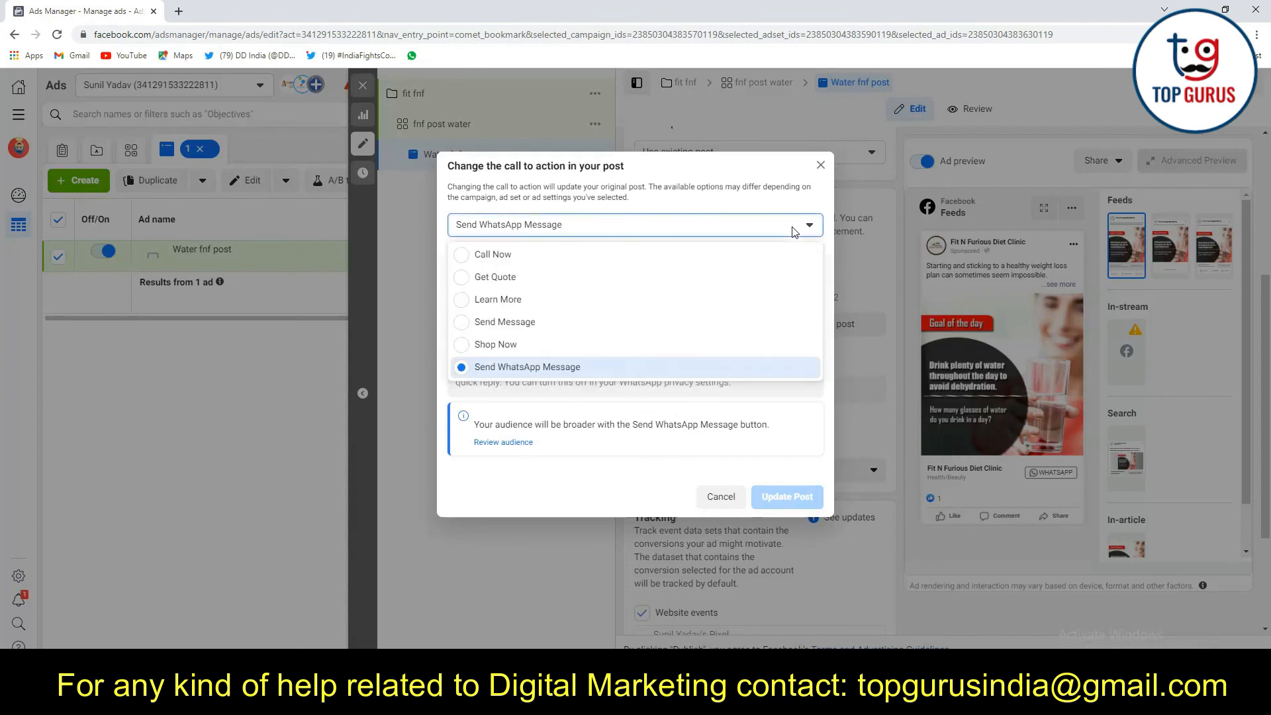
left_click(820, 165)
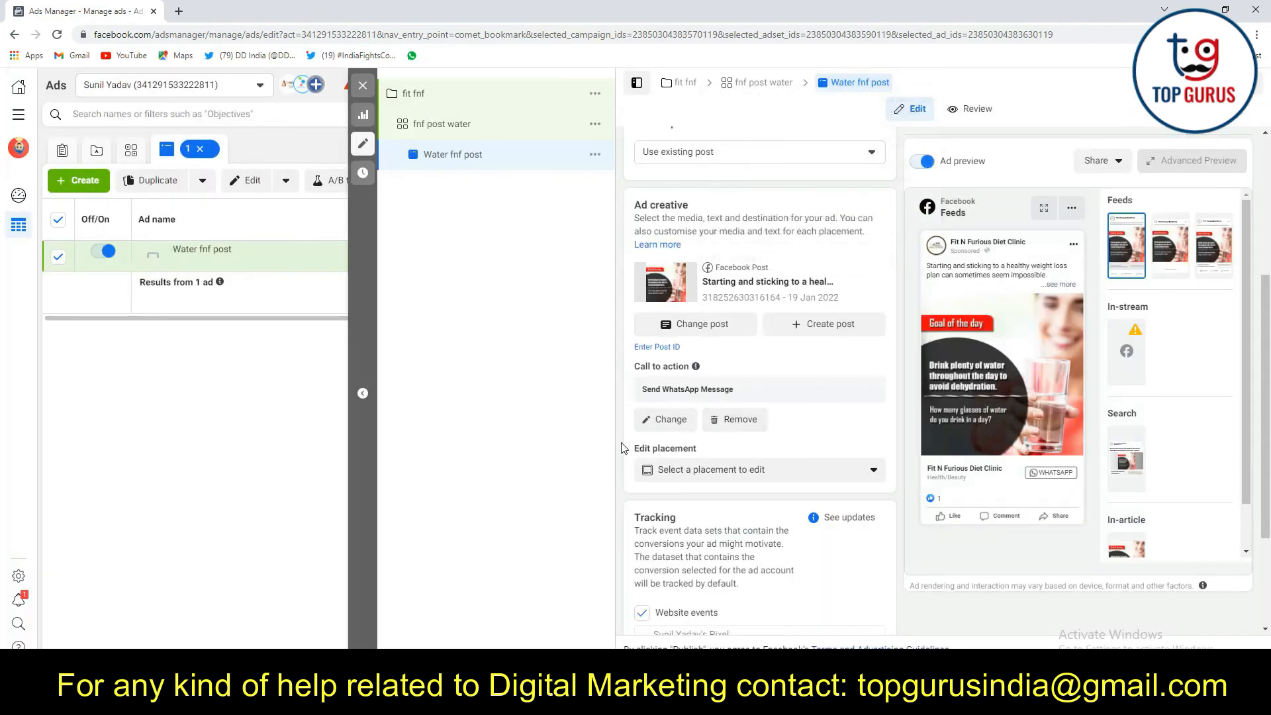
Review the placements that can be edited for the ad creative without choosing one
scroll(783, 440, "down", 1)
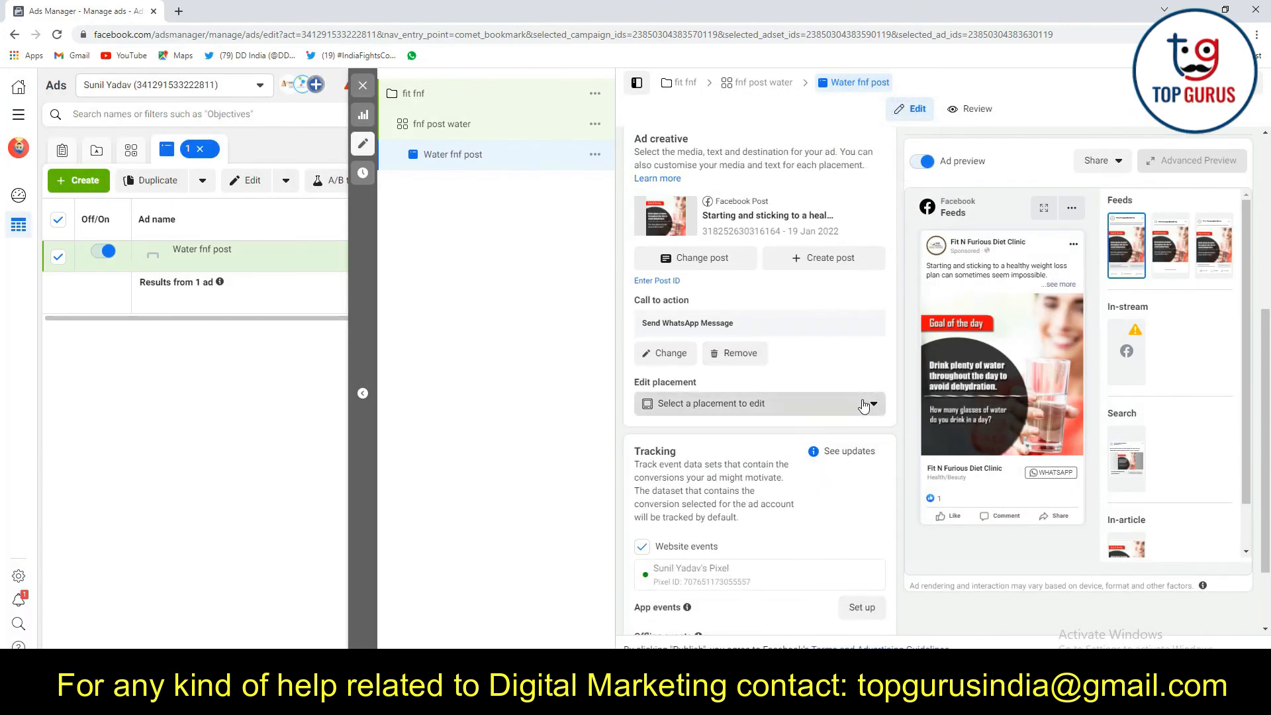
left_click(864, 406)
scroll(747, 526, "down", 1)
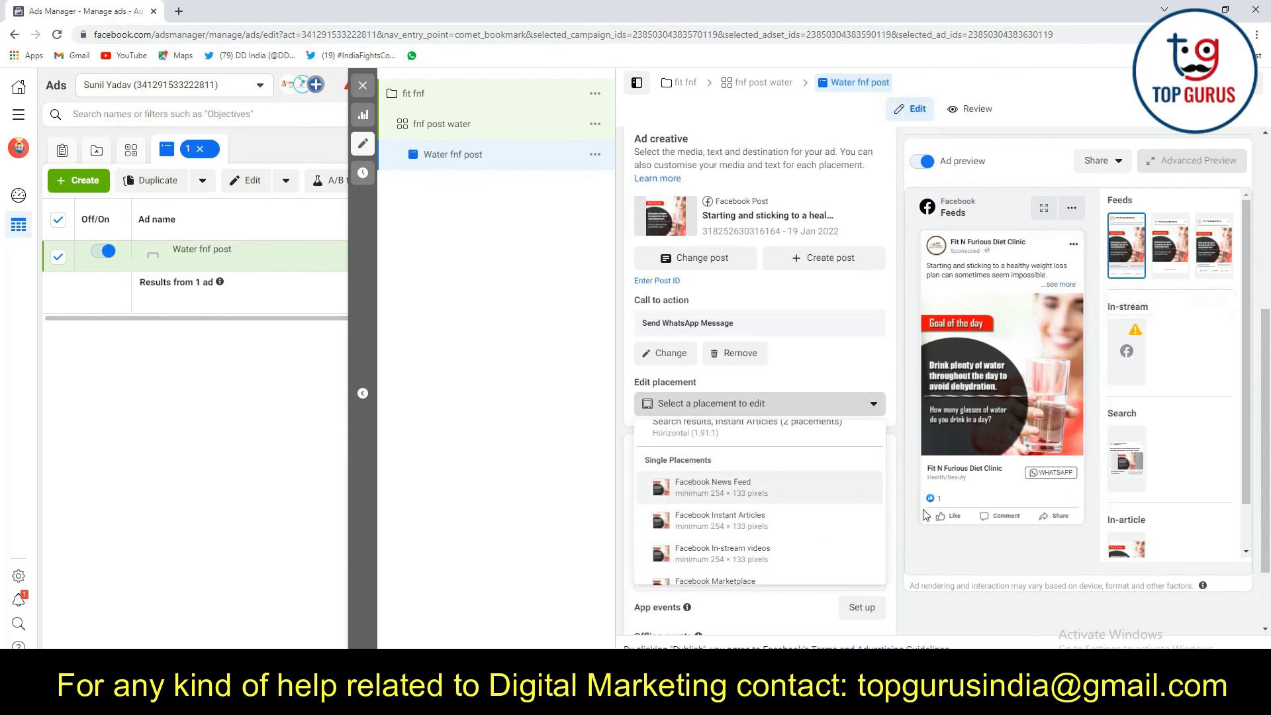
scroll(821, 463, "up", 1)
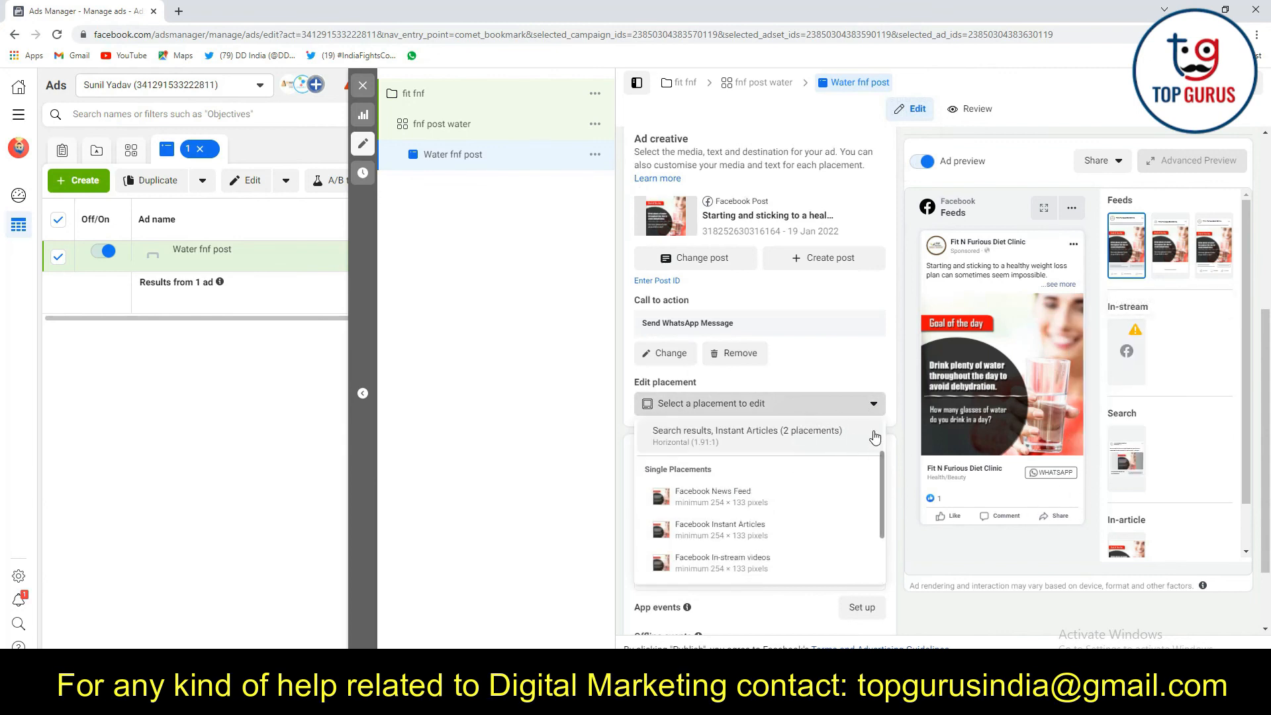
left_click(828, 403)
Change the post's call to action to Get Quote with the website URL fitnfurious.in and update the post
left_click(669, 353)
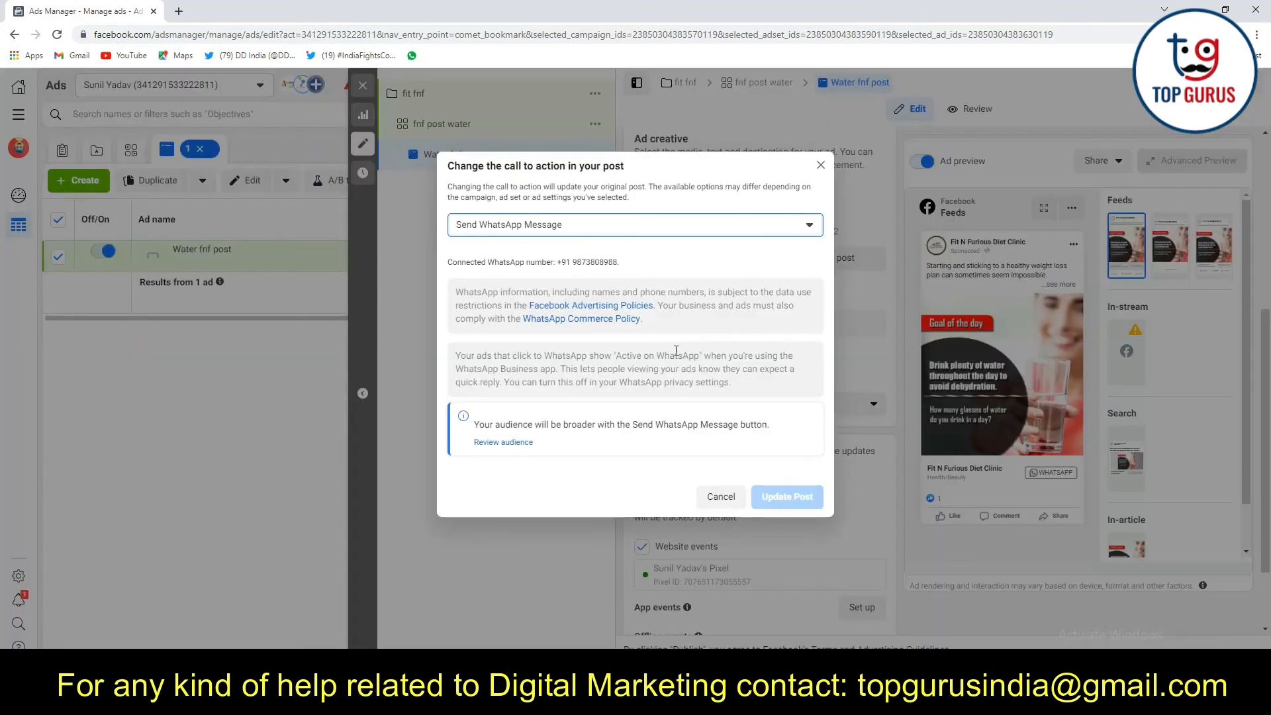
left_click(671, 225)
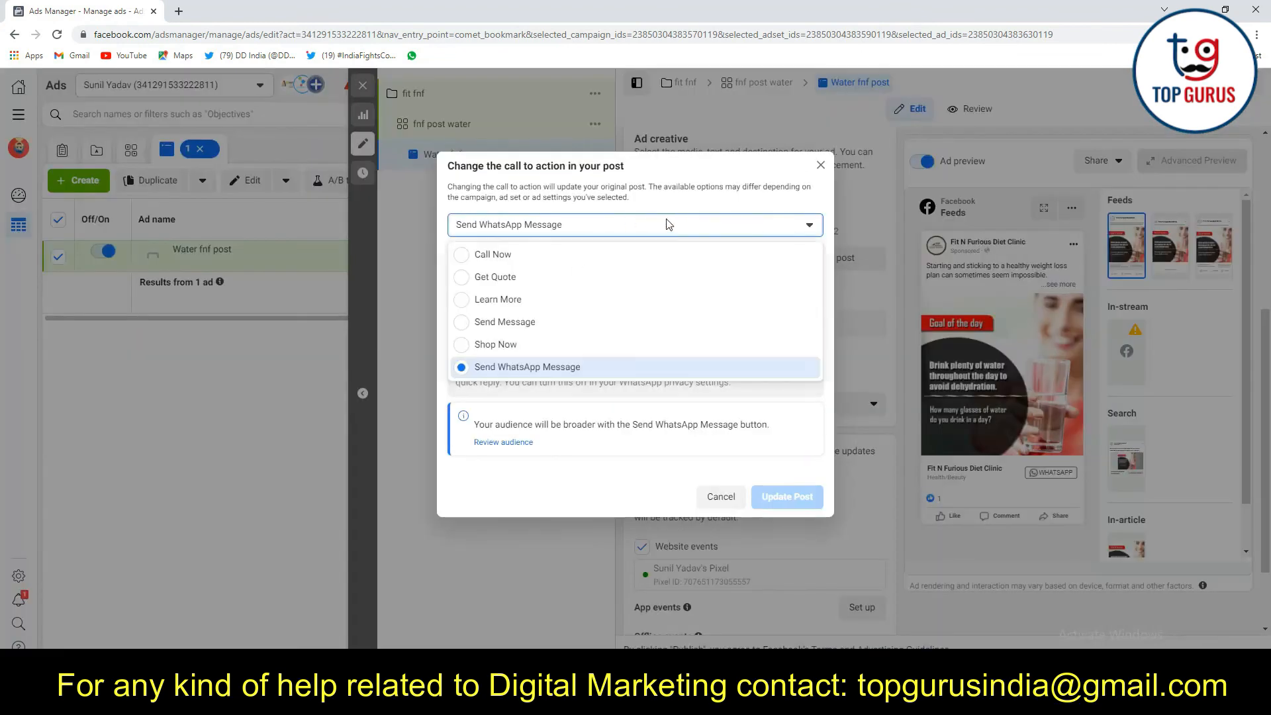
left_click(514, 278)
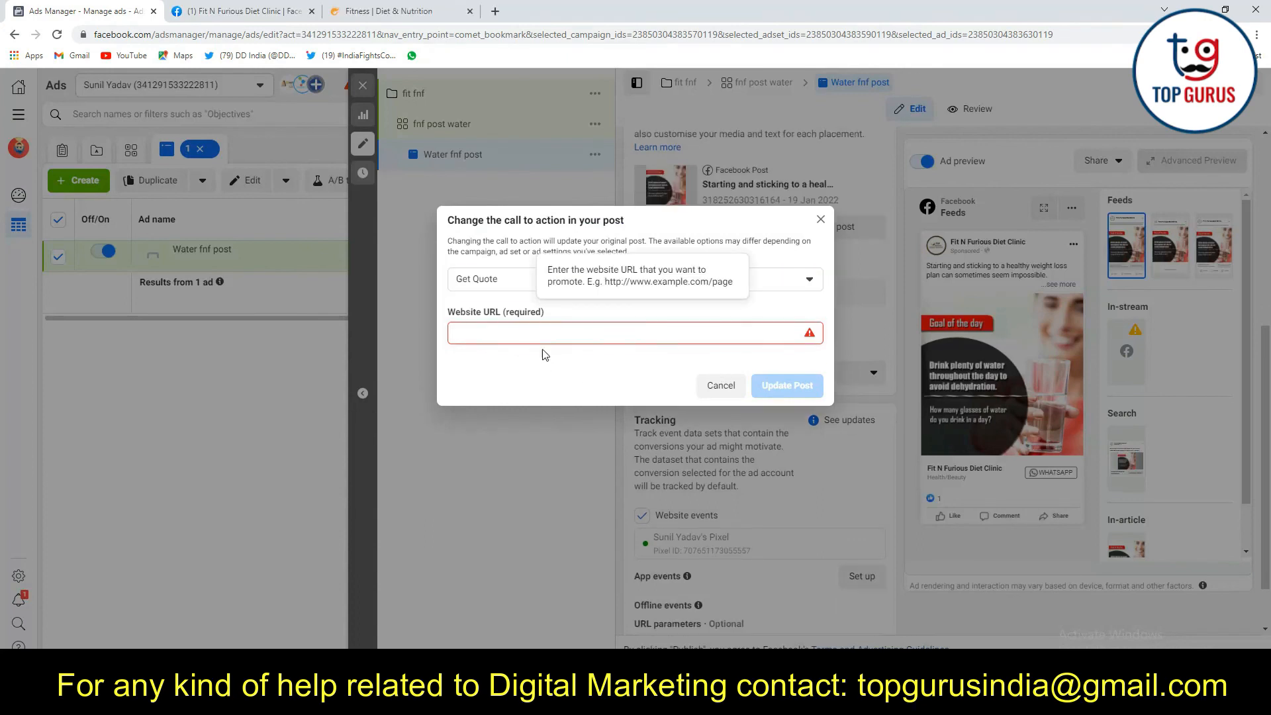
type("fitnfurious.in")
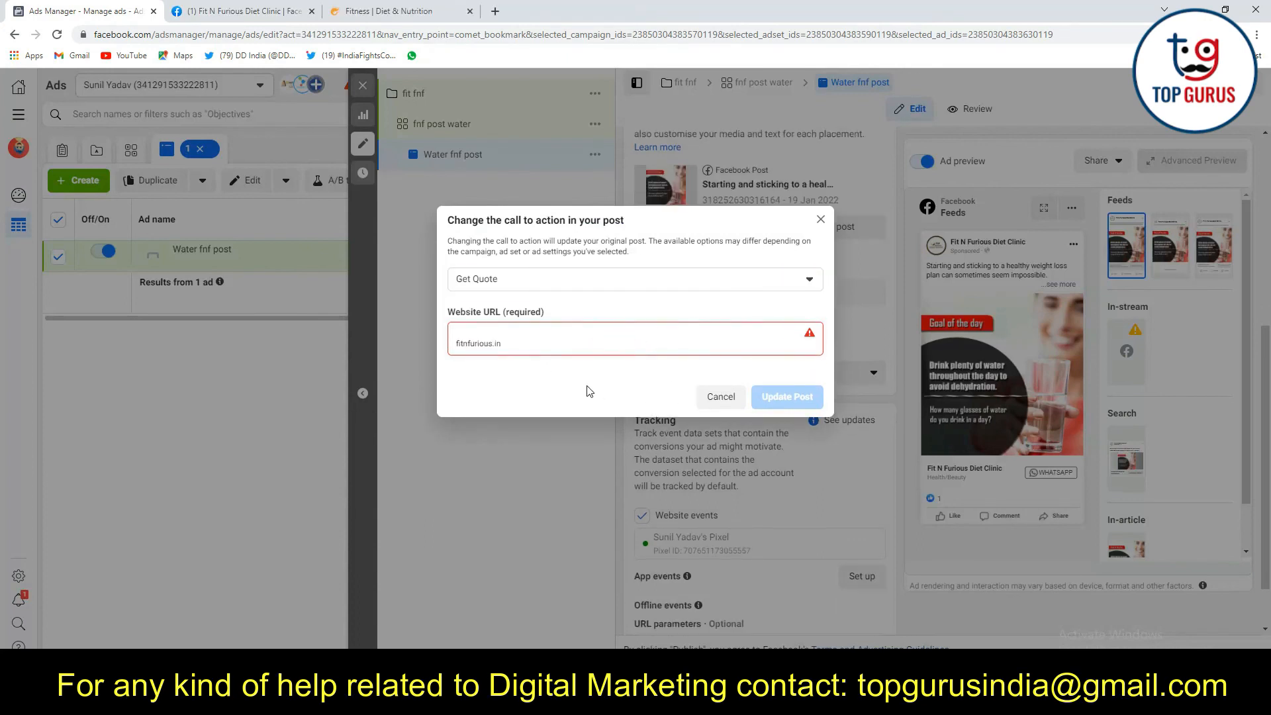
left_click(459, 339)
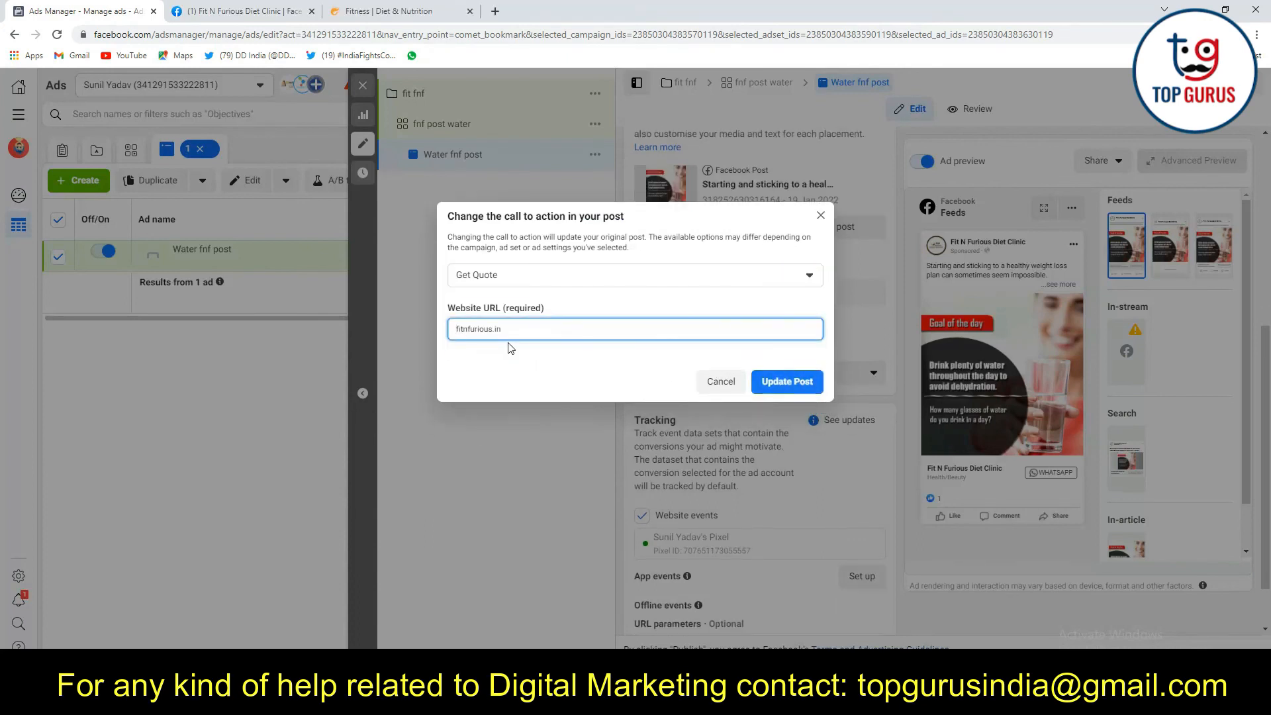
left_click(799, 388)
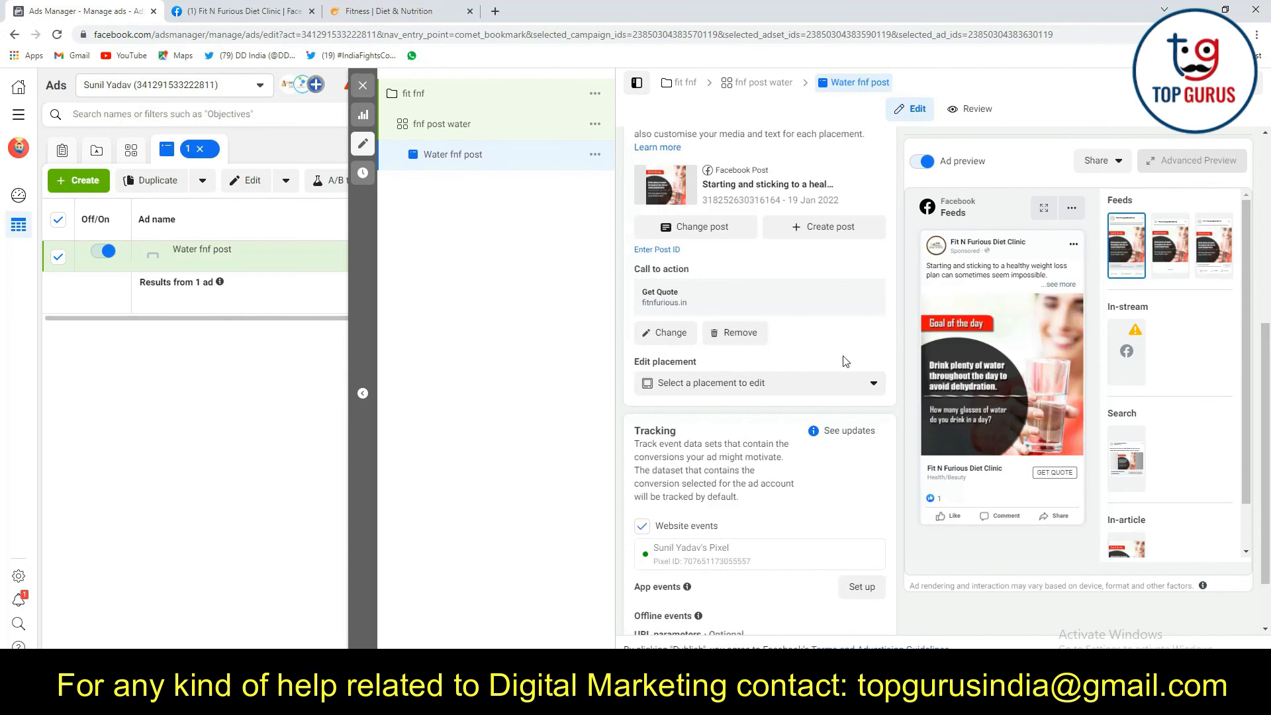
Check the ad's previews across the Facebook placements, including in-stream videos, and publish the "Water fnf post" ad
scroll(765, 331, "up", 2)
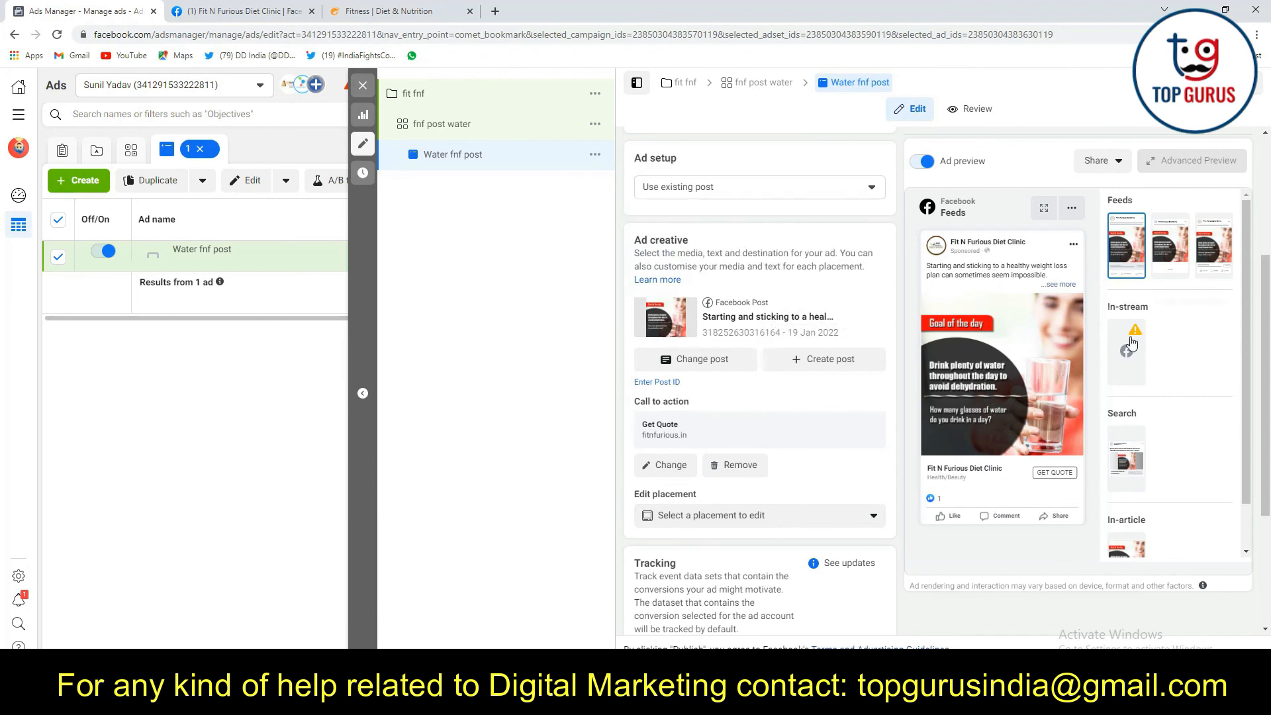
scroll(1135, 461, "down", 1)
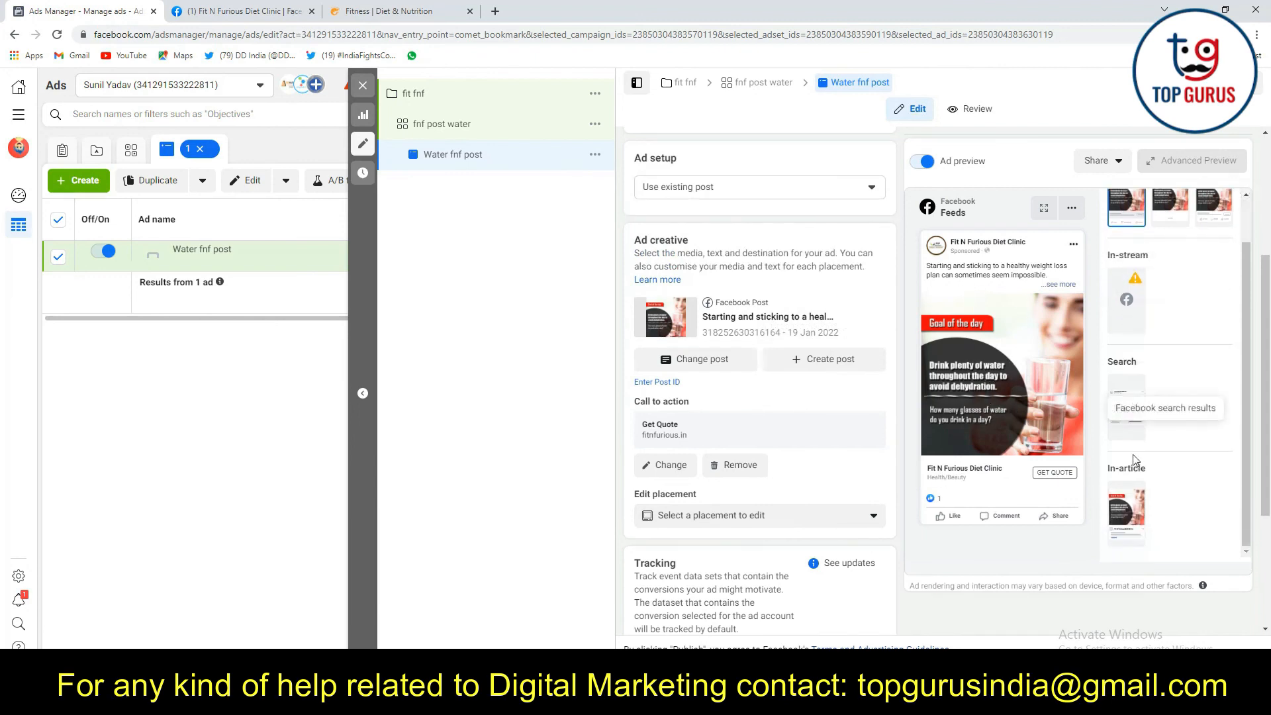
scroll(1103, 502, "down", 2)
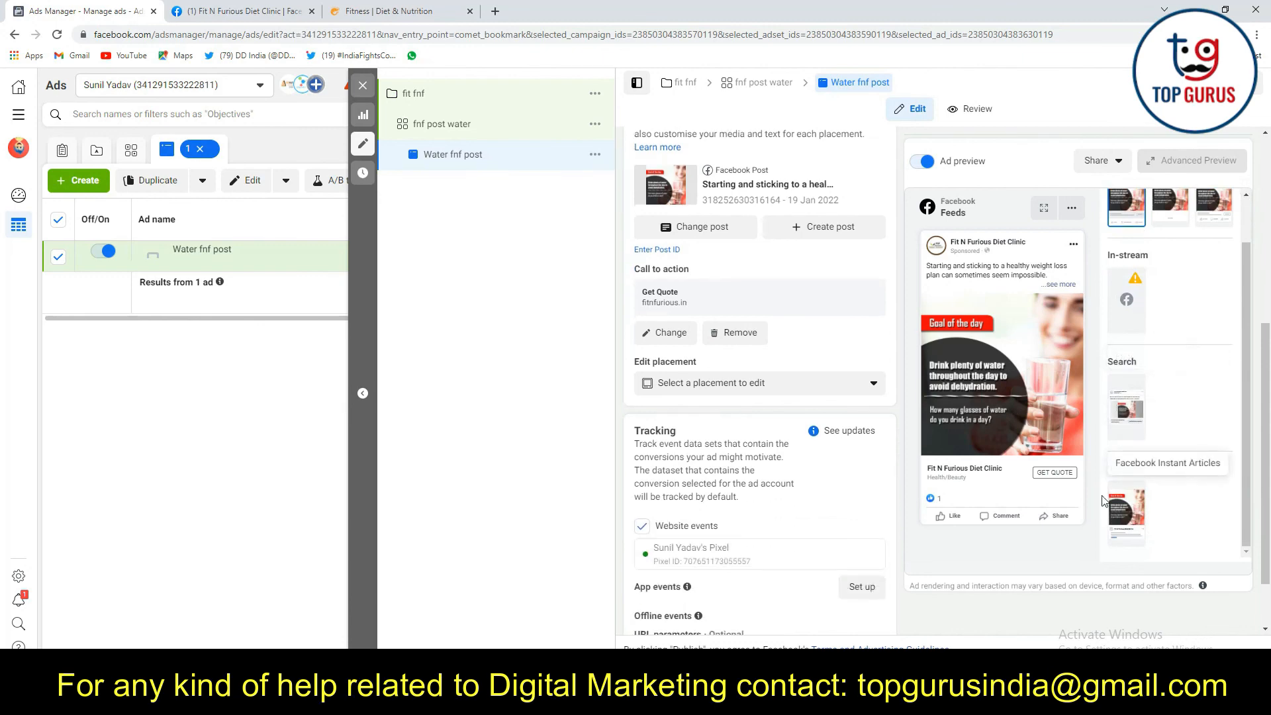
scroll(689, 446, "down", 2)
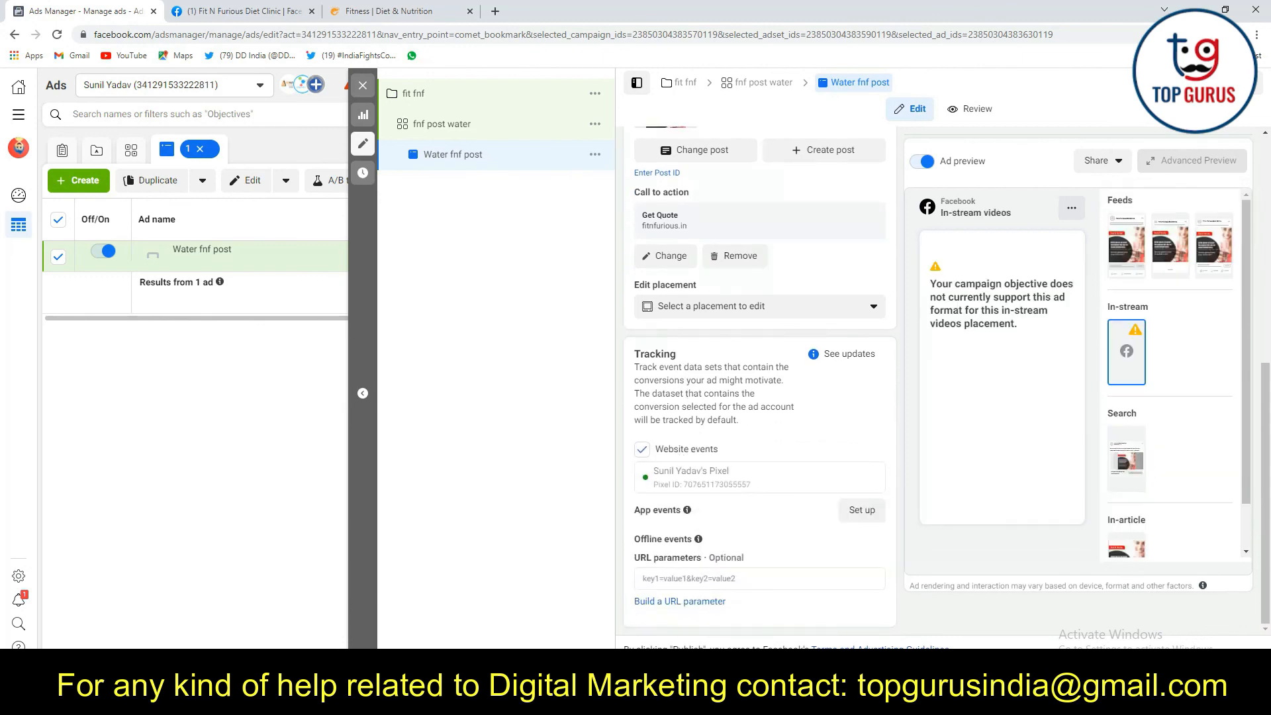
left_click(1229, 670)
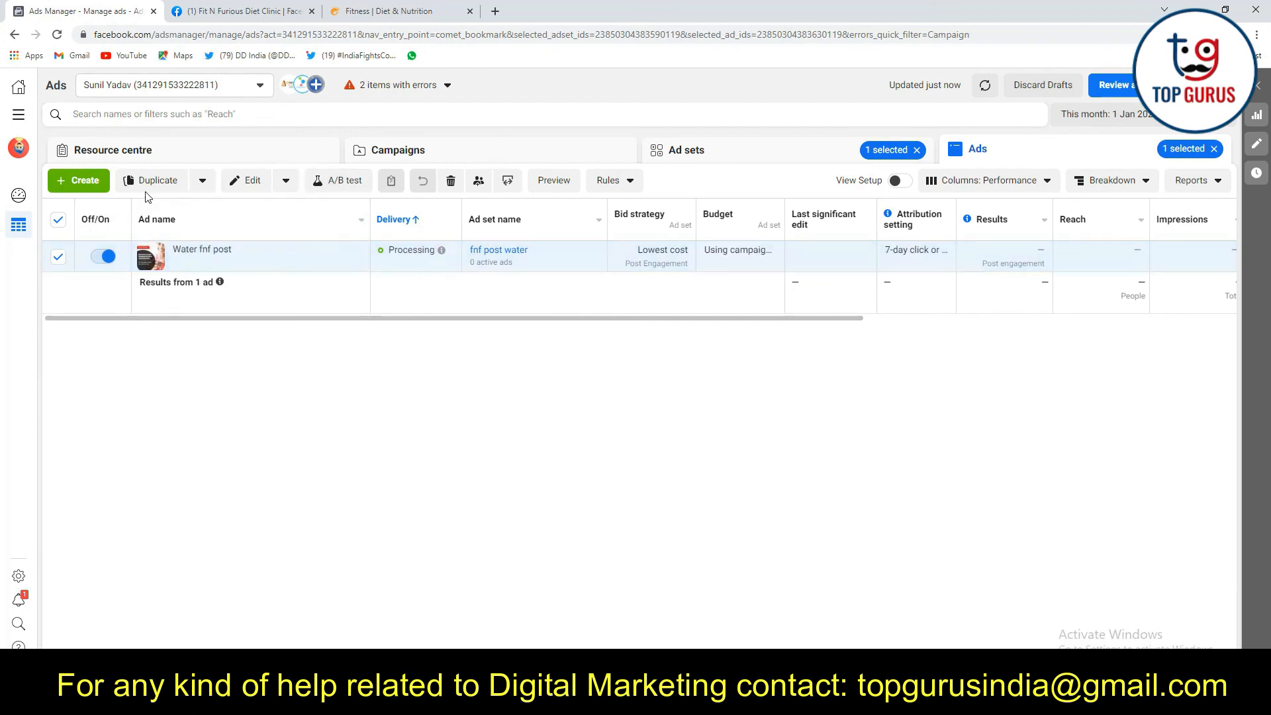
Go to the list of all campaigns and turn on the "FNF 9 OCT 2021" campaign
left_click(395, 154)
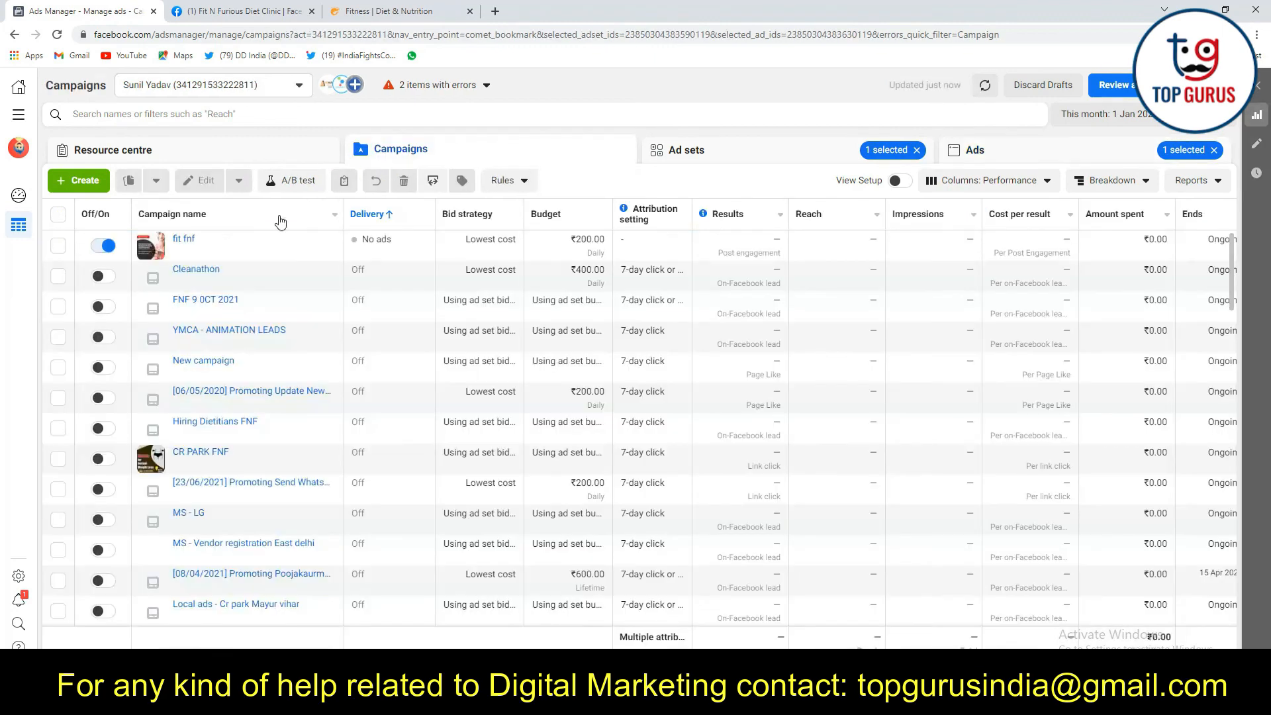
left_click(104, 306)
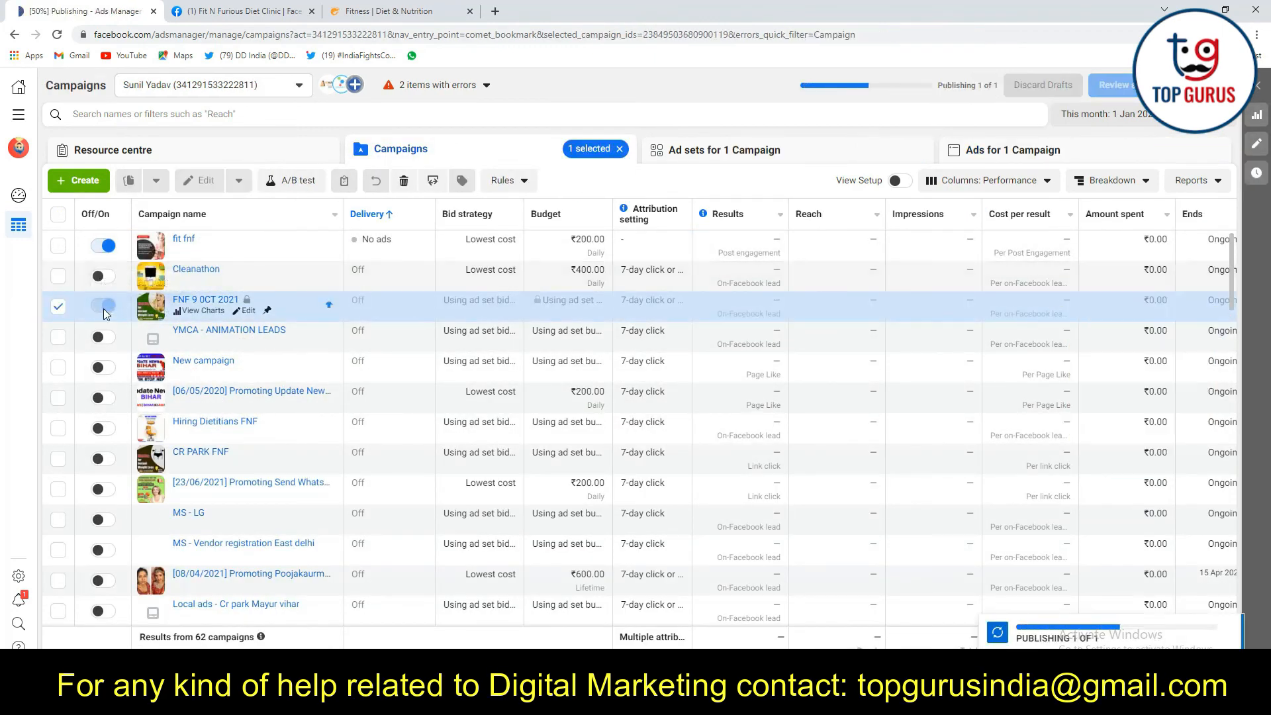